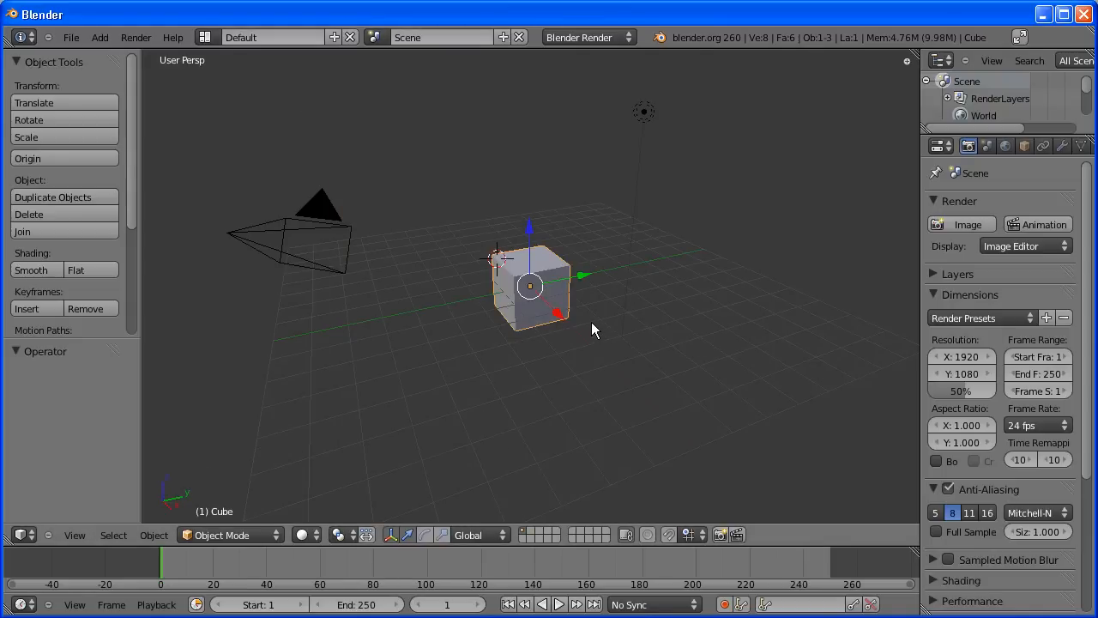
# - Enter Edit Mode on the default cube and switch to face selection
pyautogui.scroll(5, 591, 322)
pyautogui.moveTo(583, 353); pyautogui.dragTo(649, 351, button='middle')
pyautogui.scroll(1, 650, 351)
pyautogui.scroll(-2, 650, 351)
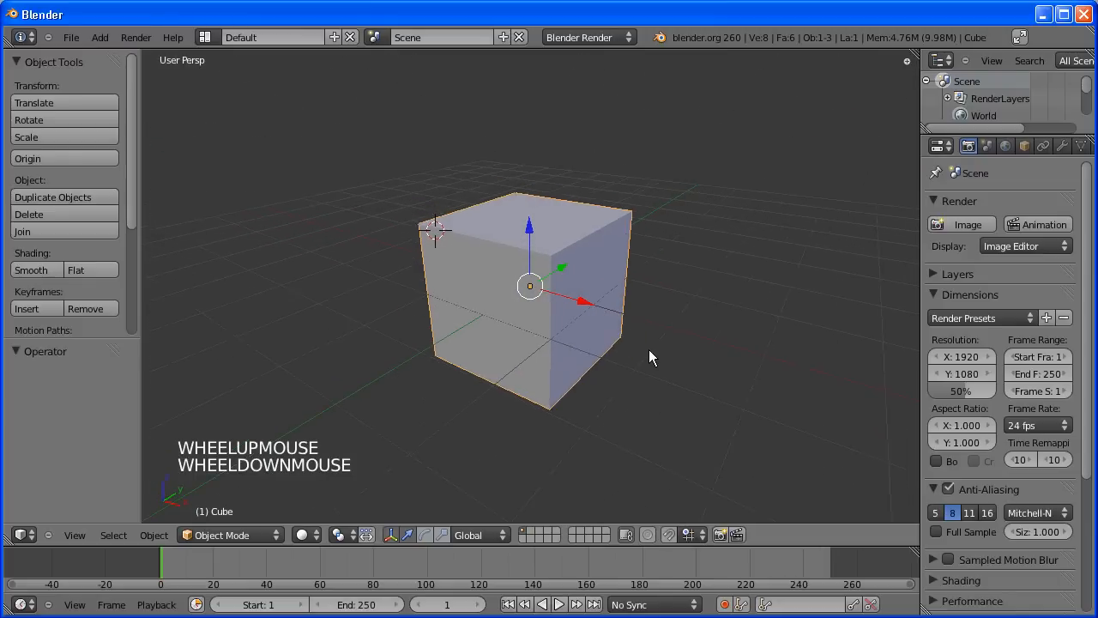
pyautogui.scroll(1, 647, 351)
pyautogui.scroll(1, 648, 350)
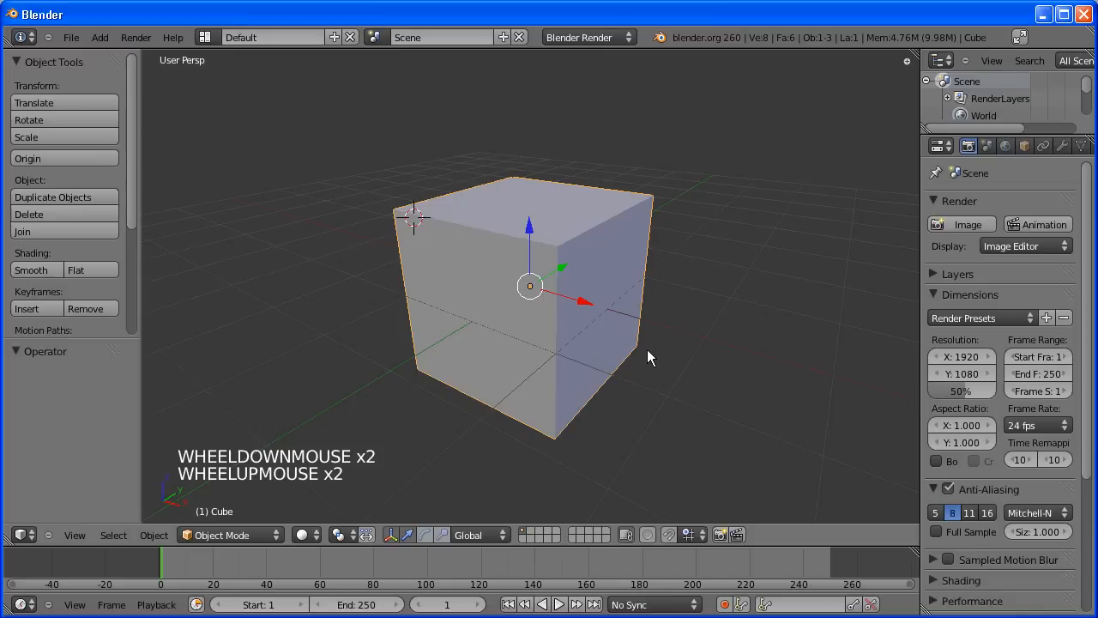
pyautogui.press('Tab')
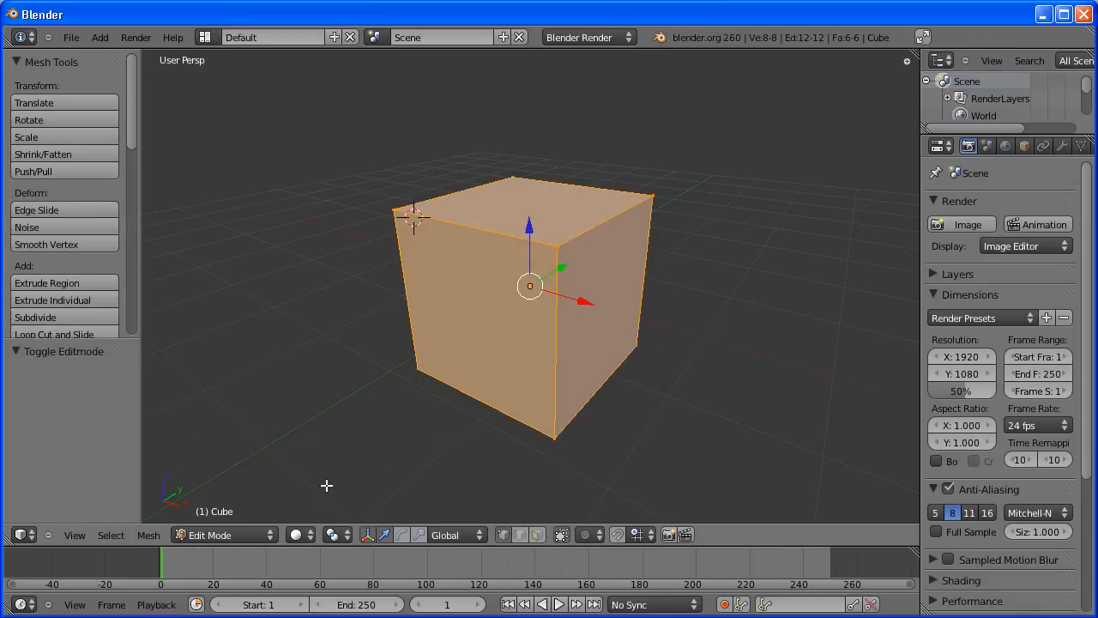
pyautogui.click(271, 535)
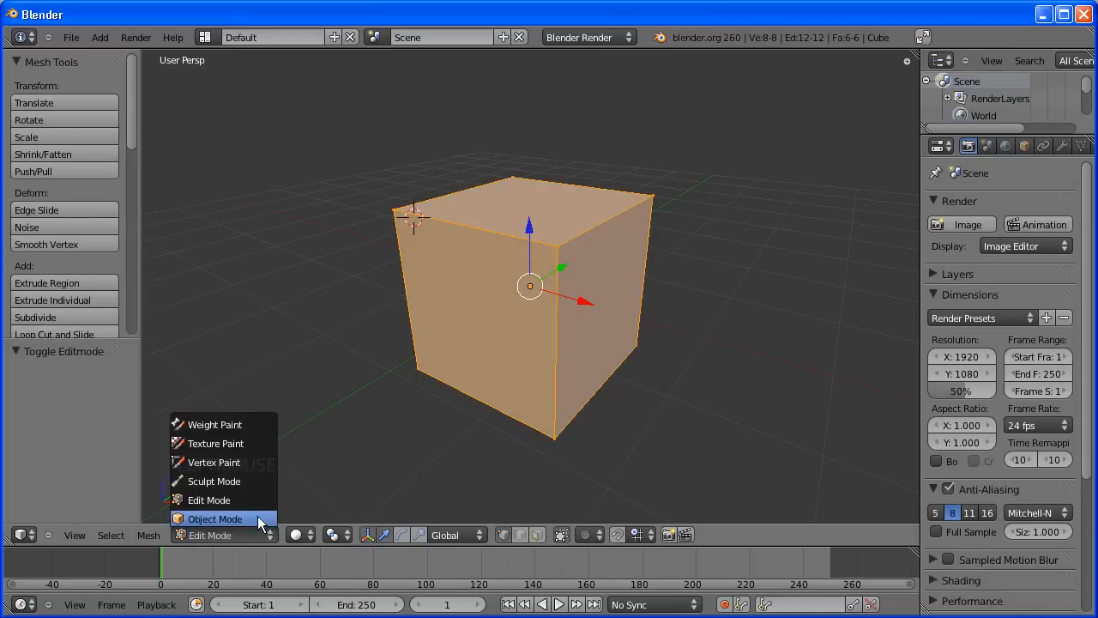
pyautogui.click(254, 503)
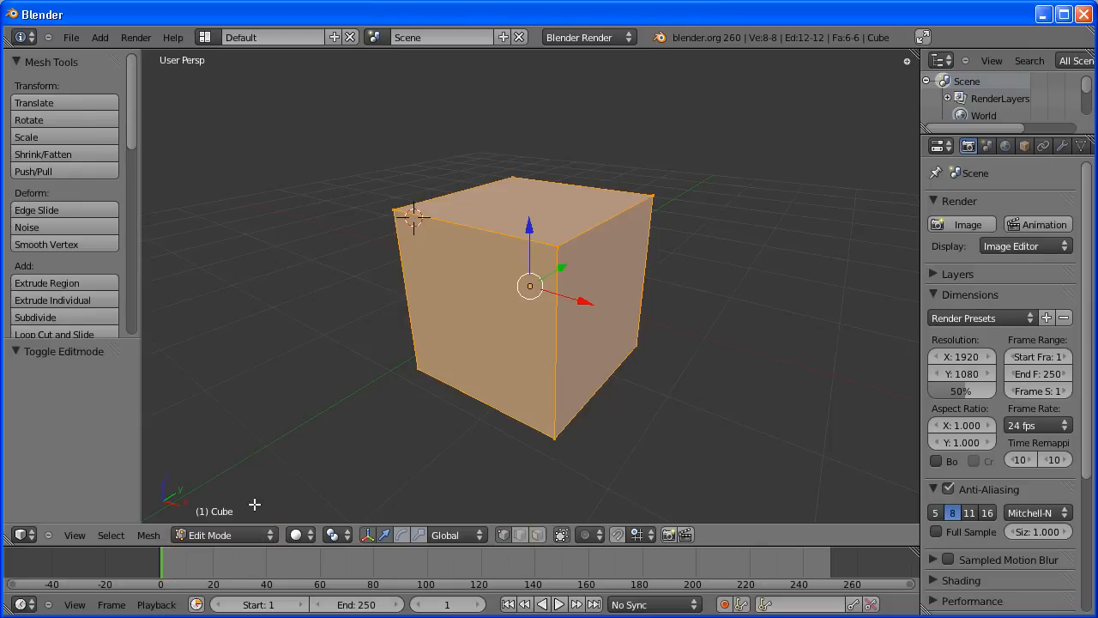
pyautogui.click(537, 535)
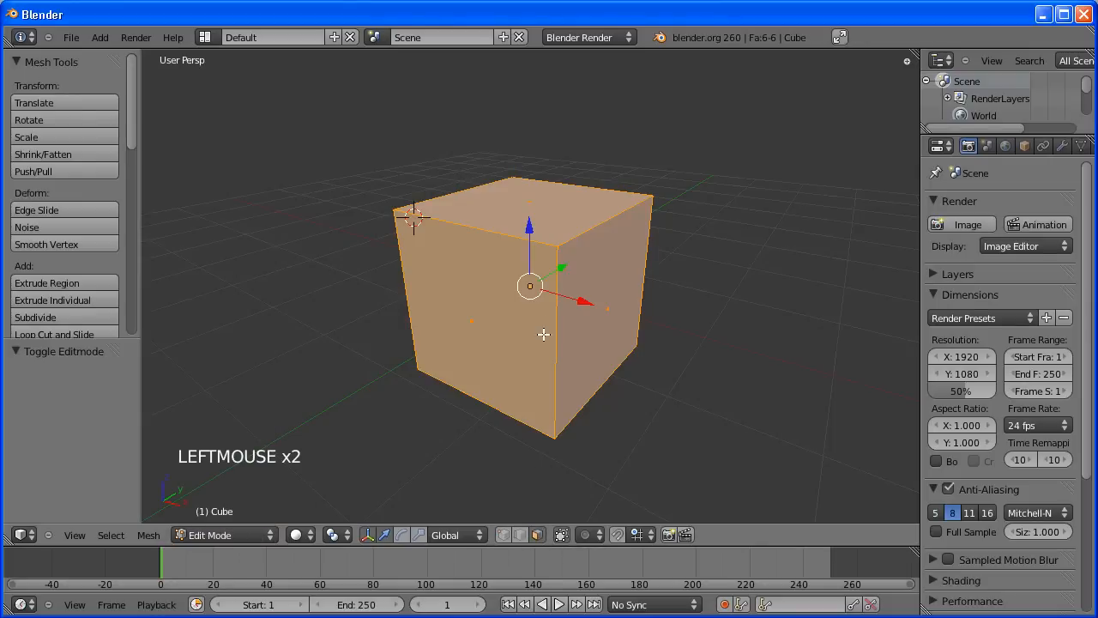
# - Select only the cube's top face and scale it down to about 0.405
pyautogui.rightClick(553, 210)
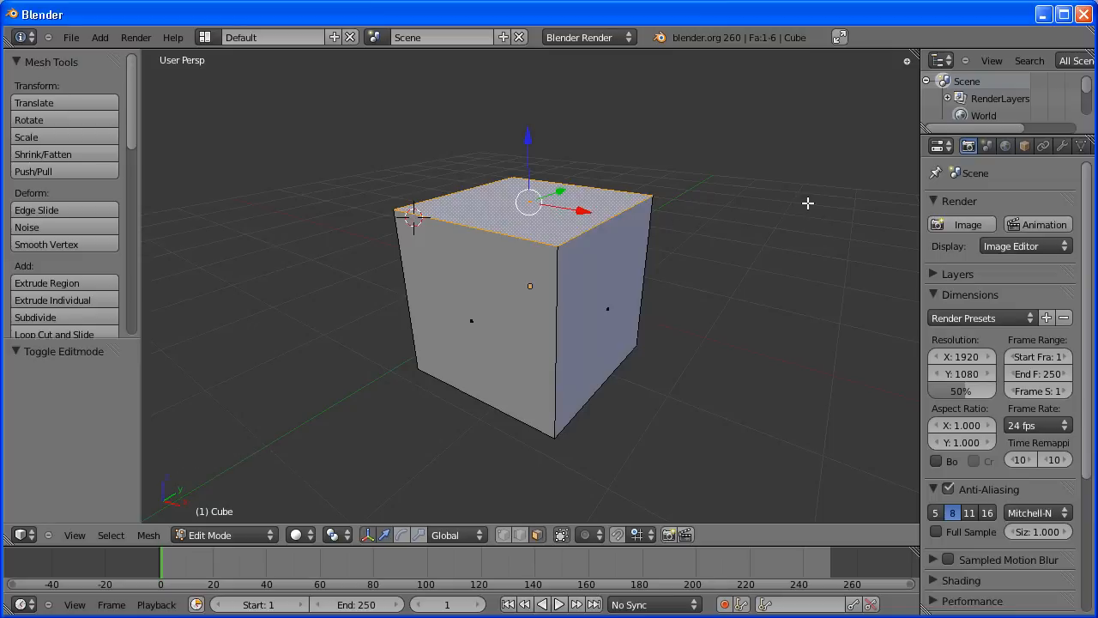
pyautogui.press('s')
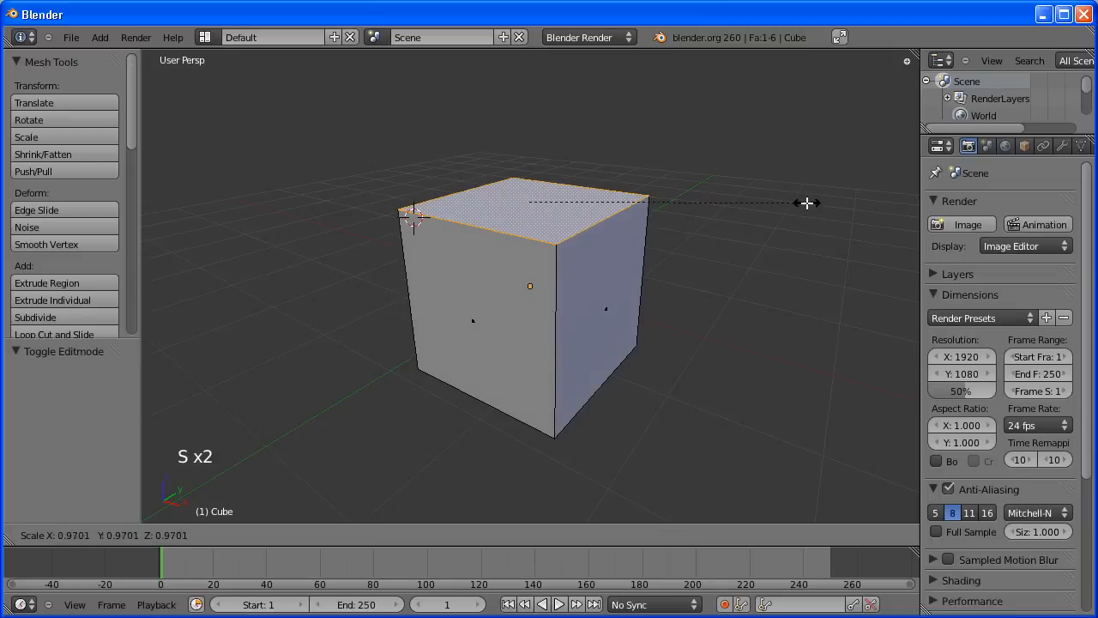
pyautogui.click(645, 191)
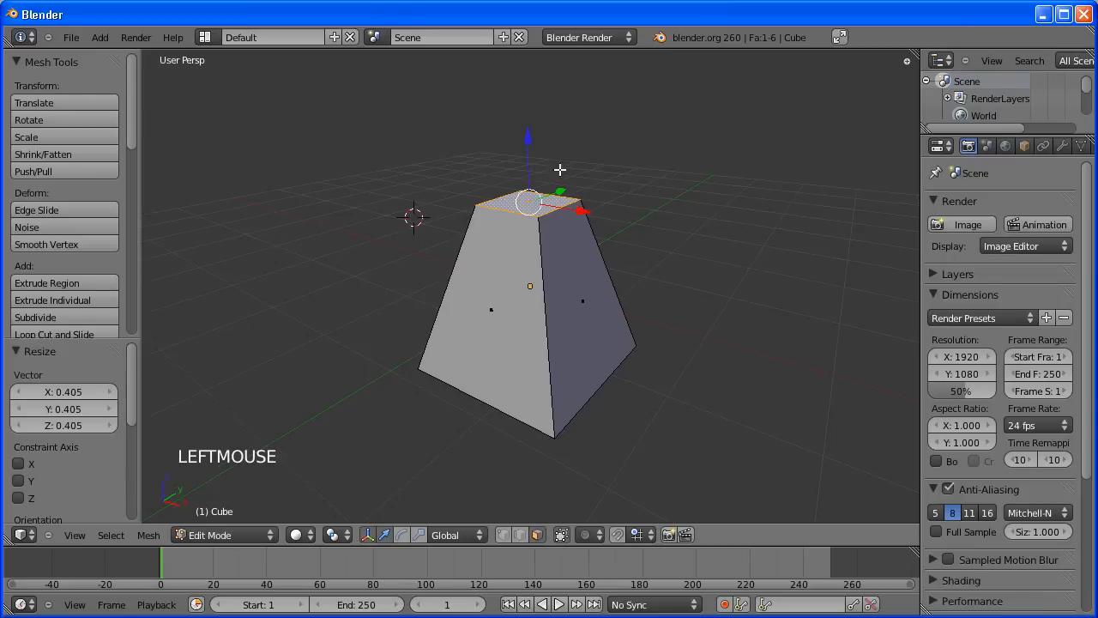
# - Enable the rotate and scale manipulators alongside translate, and move the top face down about 0.848 along Z
pyautogui.keyDown('shift'); pyautogui.click(402, 535); pyautogui.keyUp('shift')
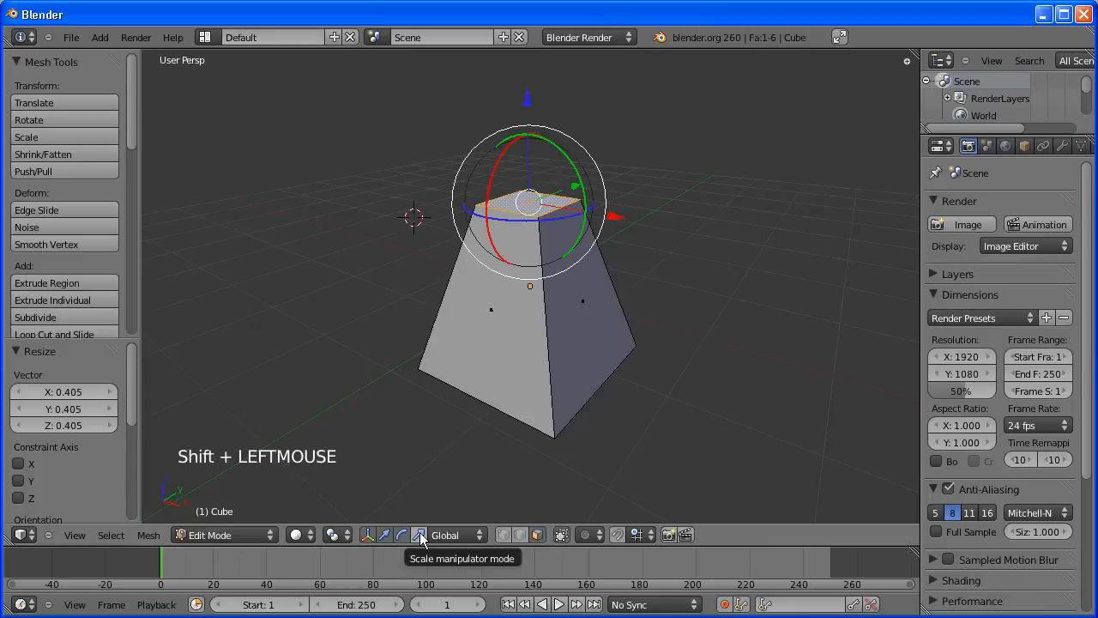
pyautogui.keyDown('shift'); pyautogui.click(420, 535); pyautogui.keyUp('shift')
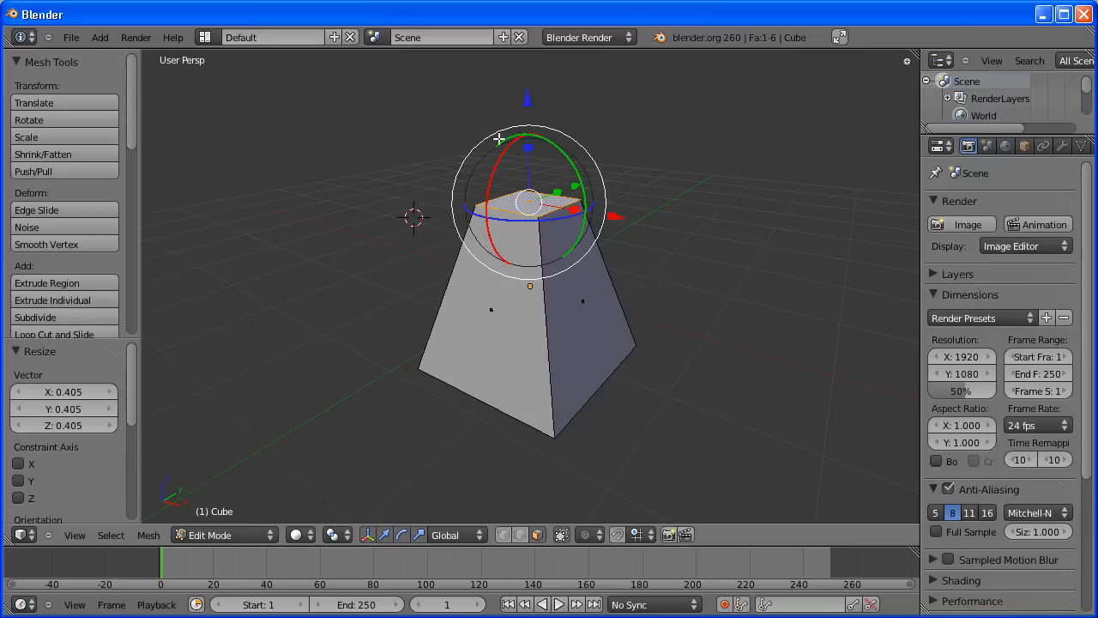
pyautogui.moveTo(528, 103); pyautogui.dragTo(533, 197)
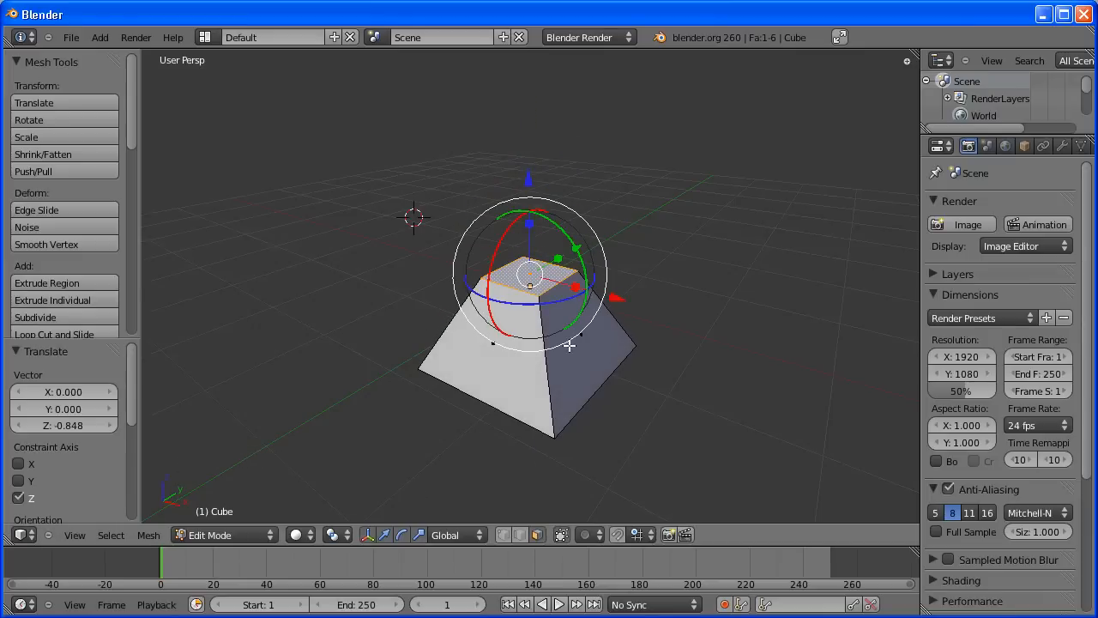
# - Return to Object Mode and show the tapered cube in the front orthographic view
pyautogui.moveTo(570, 345); pyautogui.dragTo(639, 211, button='middle')
pyautogui.scroll(4, 594, 311)
pyautogui.scroll(-2, 678, 253)
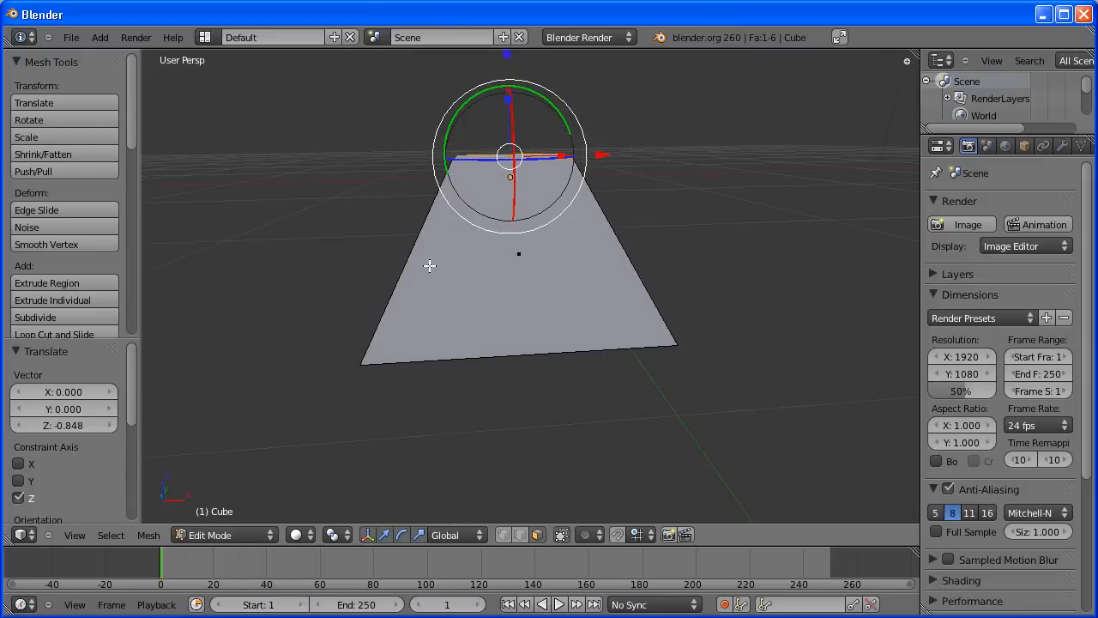
pyautogui.click(224, 534)
pyautogui.click(221, 518)
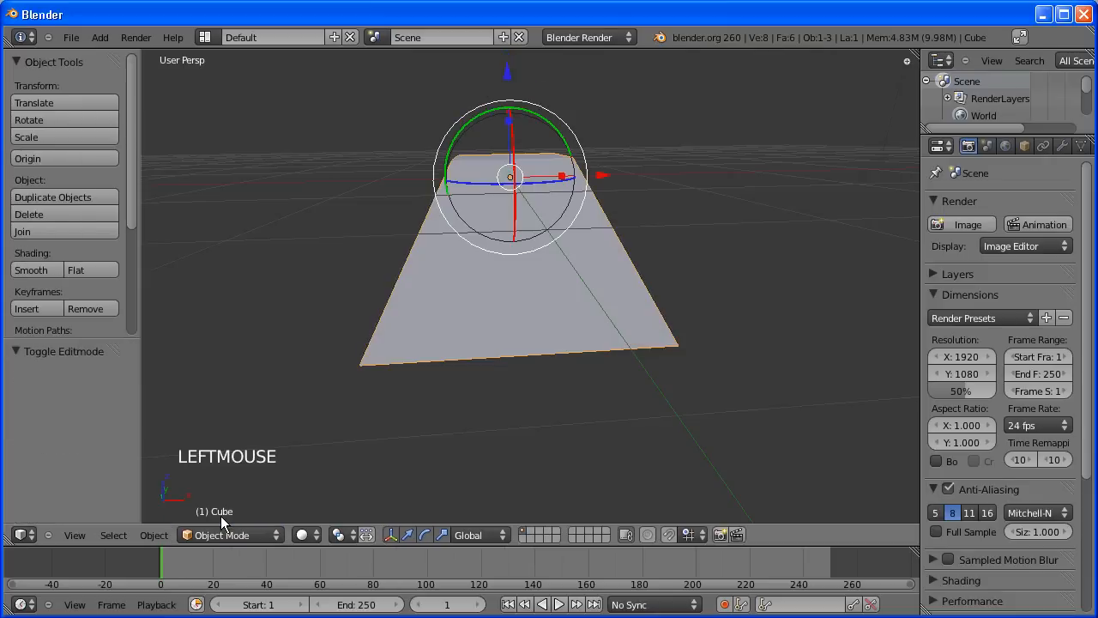
pyautogui.scroll(-2, 540, 358)
pyautogui.press('KP_1')
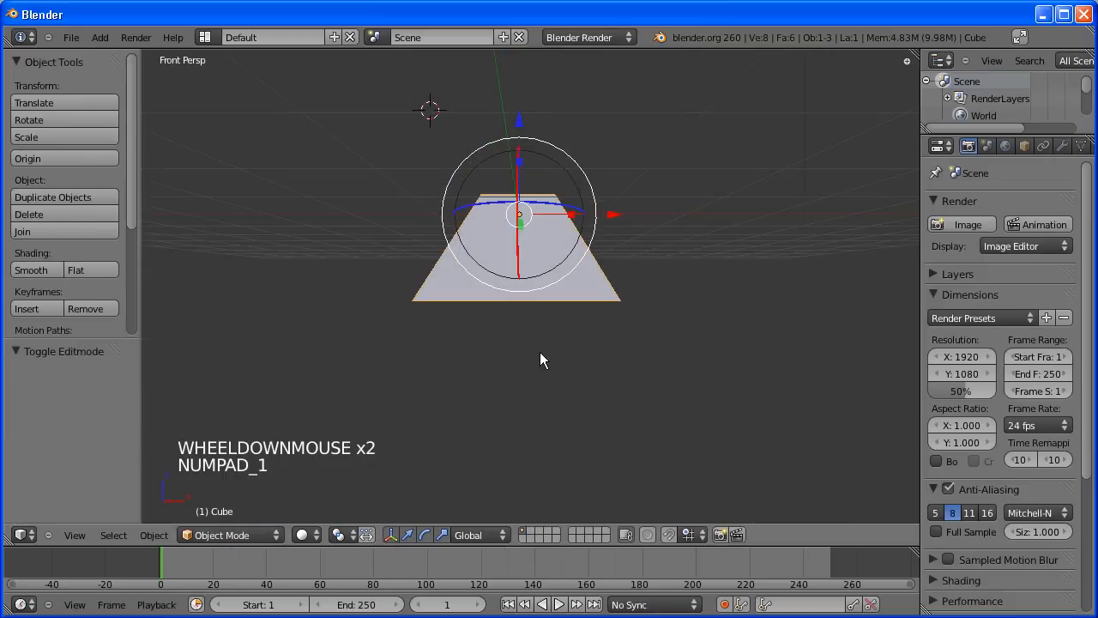
pyautogui.press('KP_5')
pyautogui.keyDown('shift'); pyautogui.moveTo(569, 358); pyautogui.dragTo(485, 371, button='middle'); pyautogui.keyUp('shift')
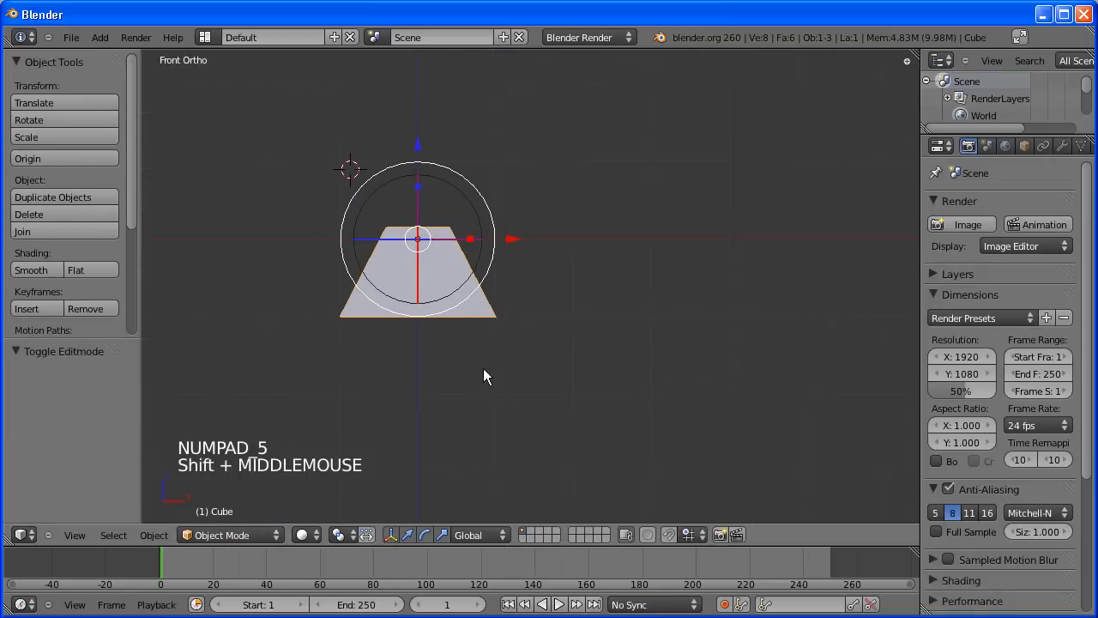
pyautogui.scroll(2, 478, 375)
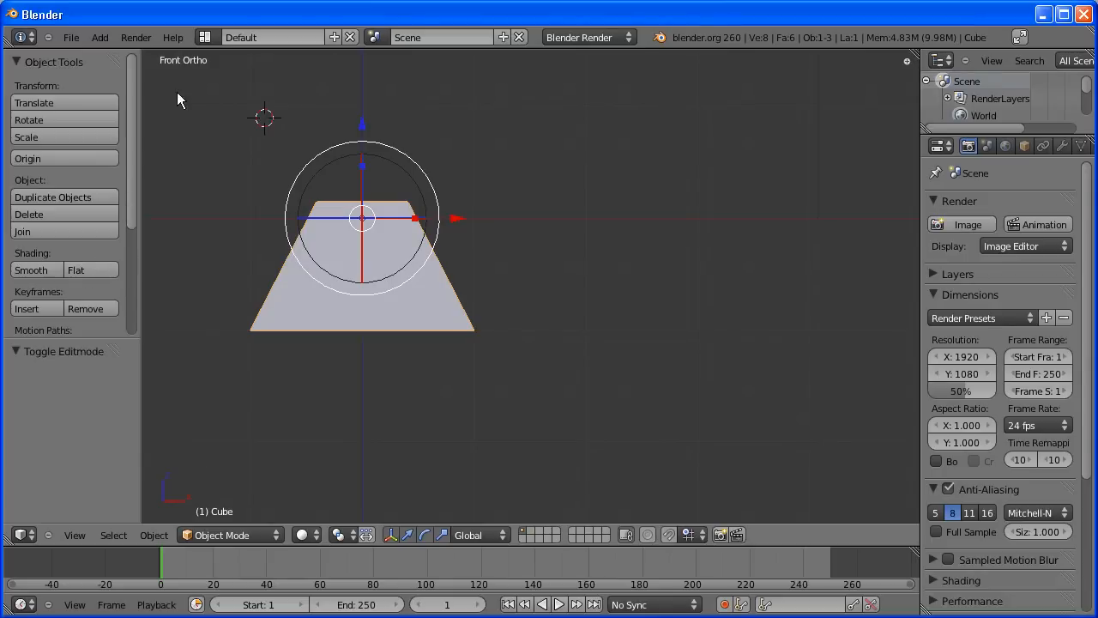
# - Place the 3D cursor on the X axis just beyond the tapered cube's +X side and add a mesh cylinder there
pyautogui.click(101, 37)
pyautogui.click(546, 218)
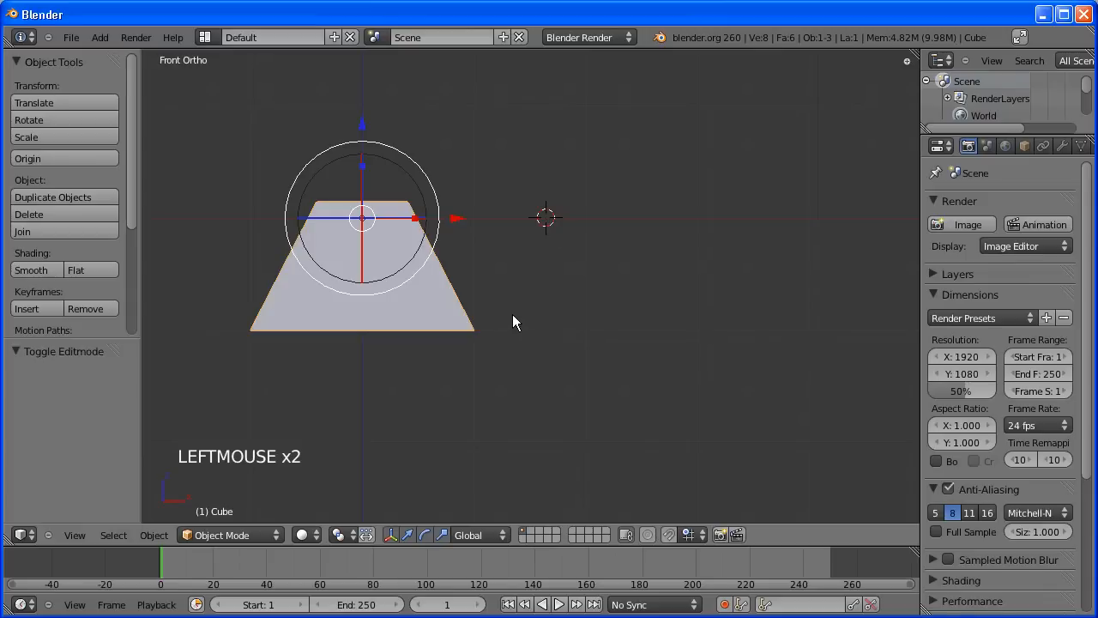
pyautogui.click(100, 38)
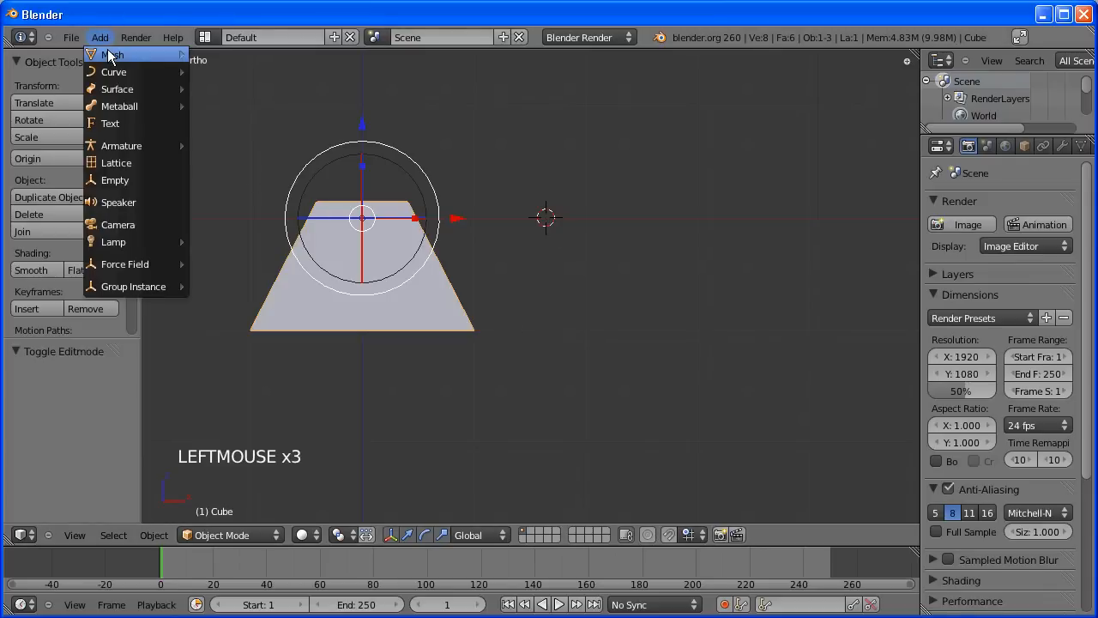
pyautogui.moveTo(109, 54)
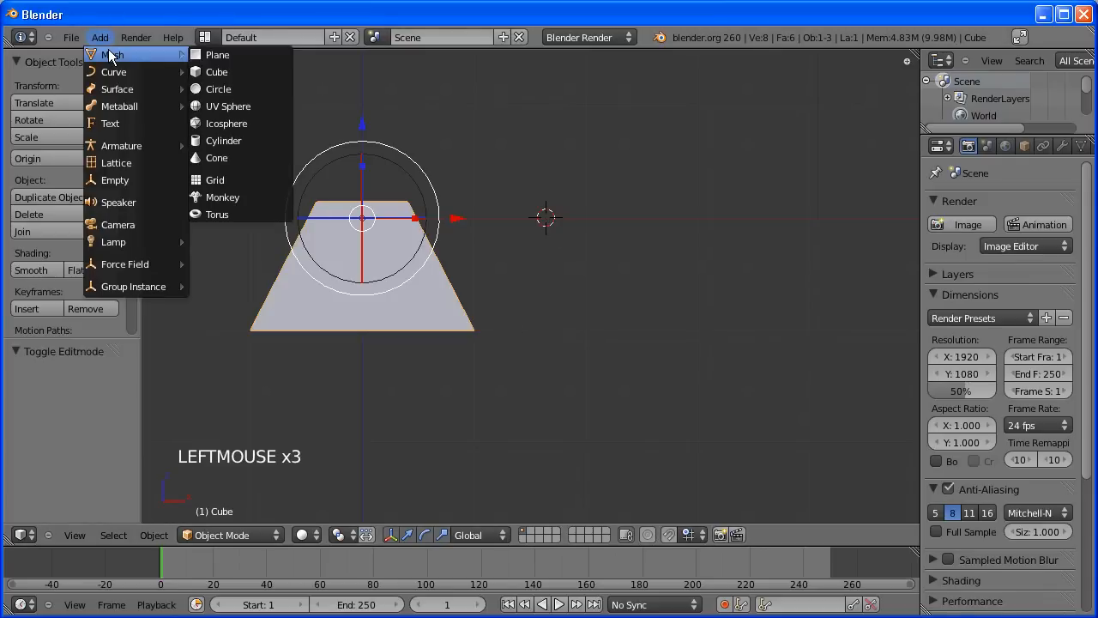
pyautogui.click(215, 141)
# - Widen the tool shelf and set the new cylinder's vertices to 12
pyautogui.moveTo(368, 181); pyautogui.dragTo(410, 278, button='middle')
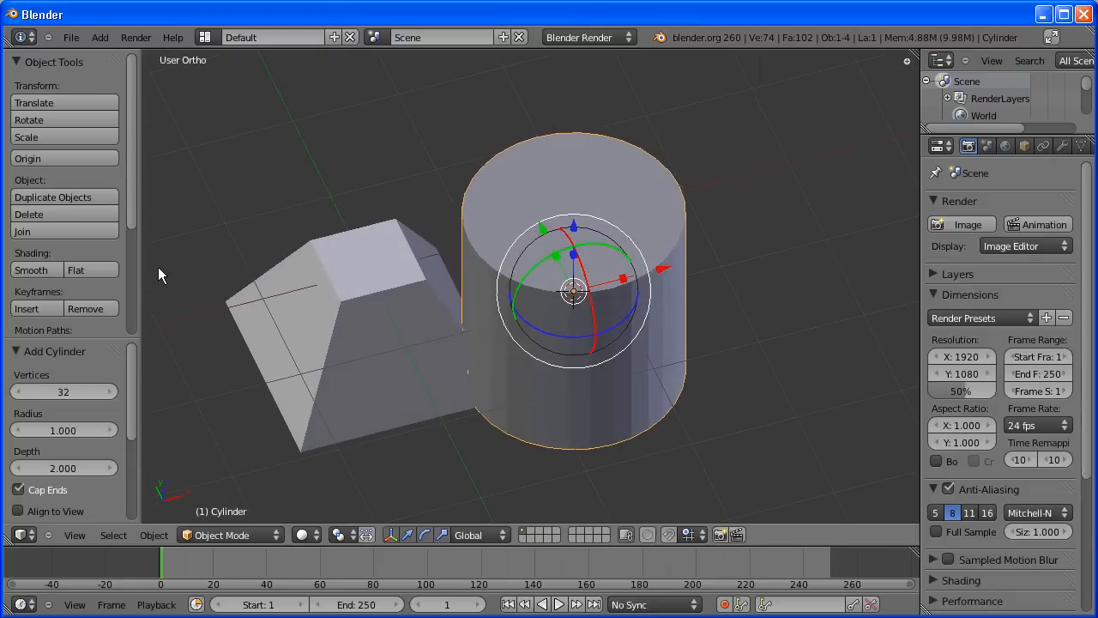
pyautogui.moveTo(142, 286); pyautogui.dragTo(213, 289)
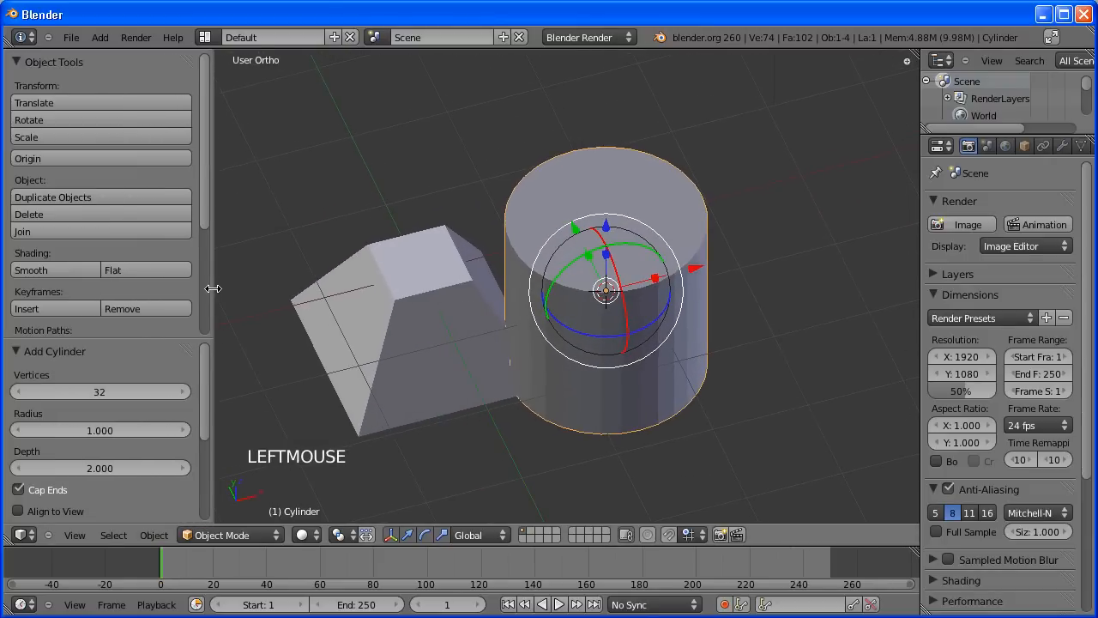
pyautogui.keyDown('shift'); pyautogui.click(106, 392); pyautogui.keyUp('shift')
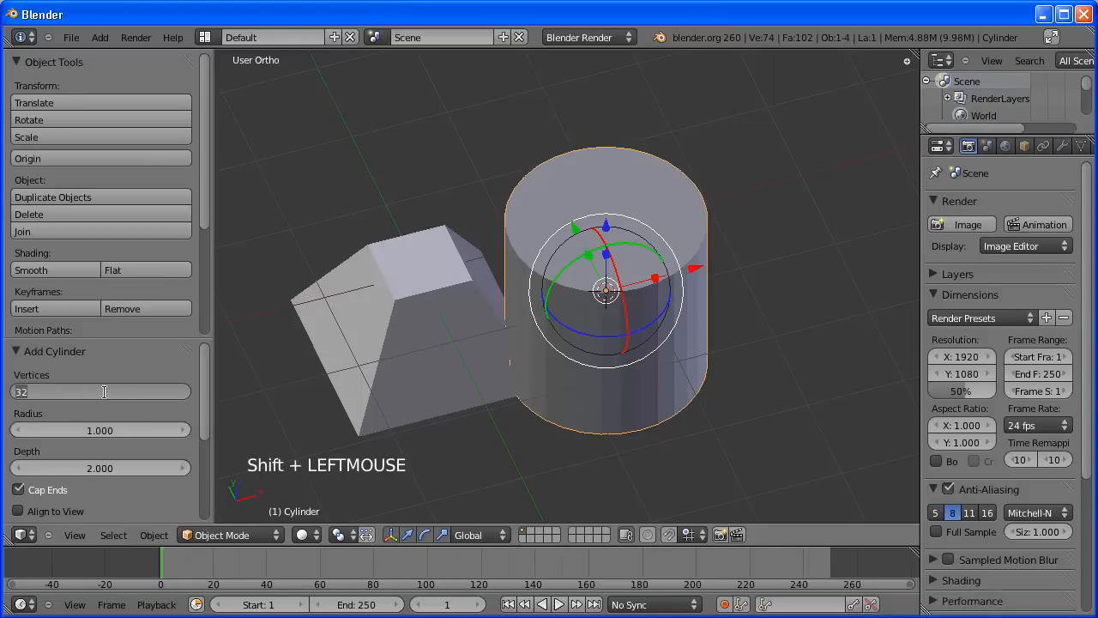
pyautogui.write('12')
pyautogui.press('Return')
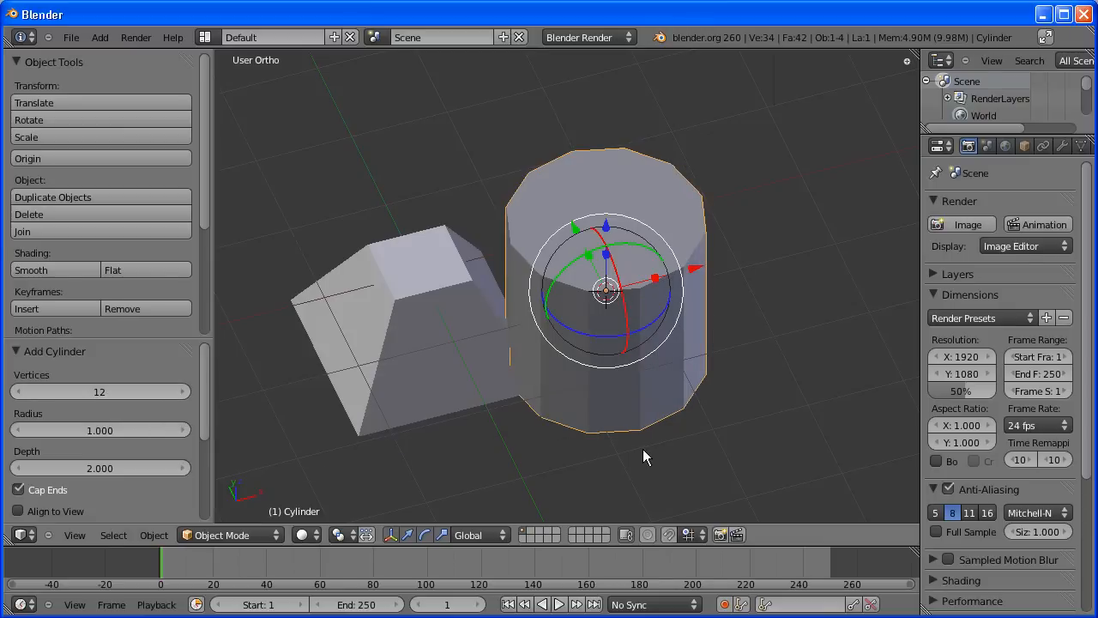
# - Enter Edit Mode on the cylinder and scale its whole mesh down to about 0.06
pyautogui.press('Tab')
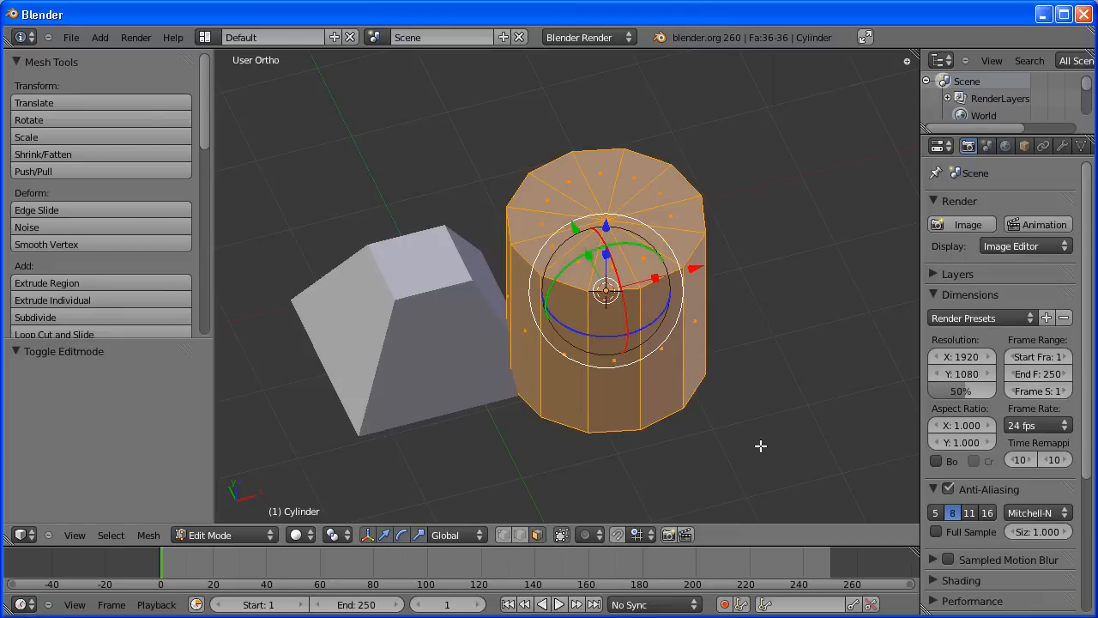
pyautogui.press('s')
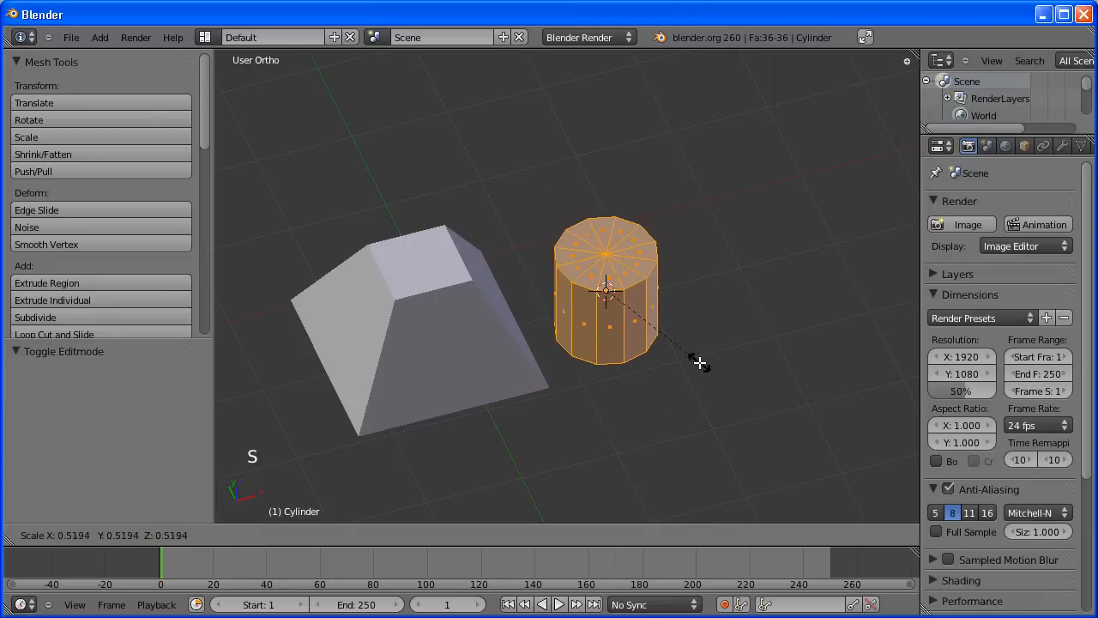
pyautogui.click(618, 296)
# - Shrink the whole cylinder mesh slightly further by a scale factor of about 0.891
pyautogui.scroll(8, 661, 323)
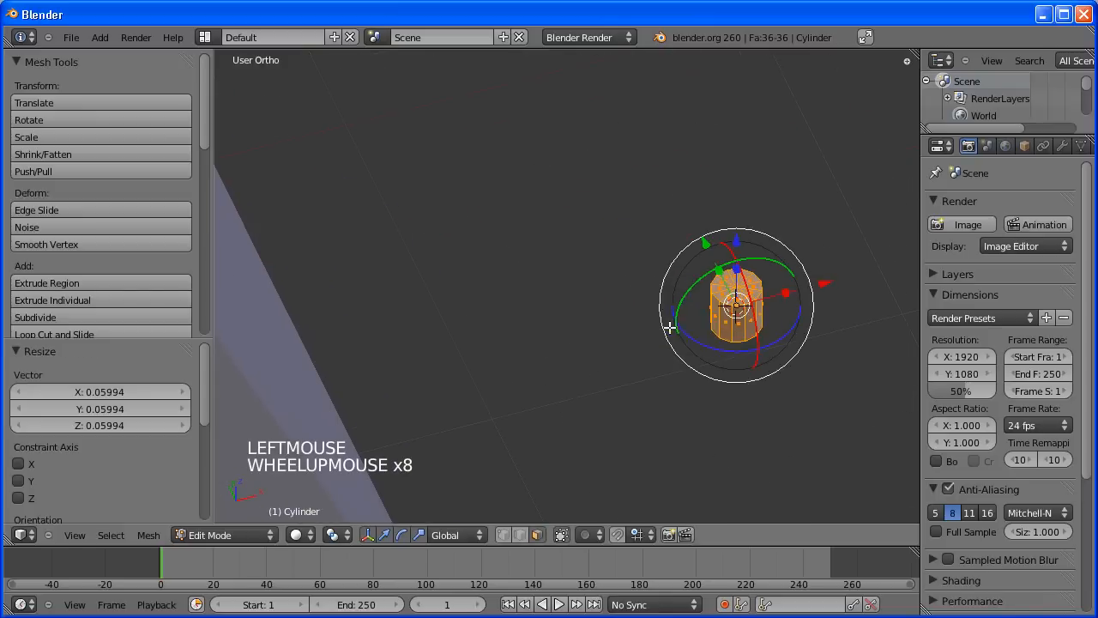
pyautogui.keyDown('shift'); pyautogui.moveTo(669, 324); pyautogui.dragTo(608, 389, button='middle'); pyautogui.keyUp('shift')
pyautogui.scroll(1, 608, 389)
pyautogui.scroll(3, 608, 390)
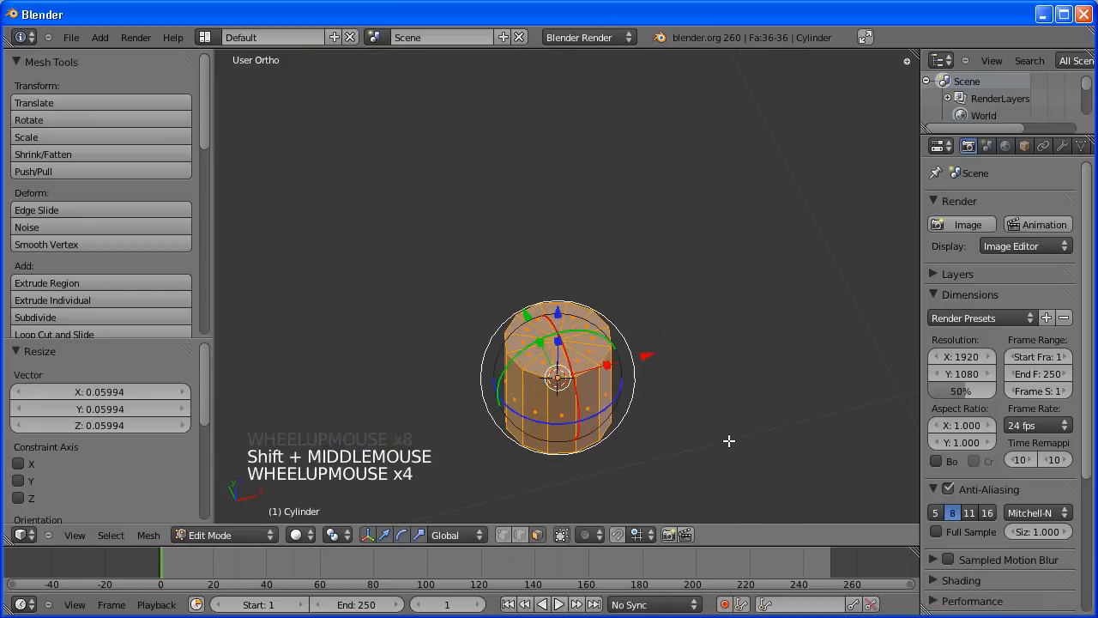
pyautogui.press('s')
pyautogui.press('s')
pyautogui.press('s')
pyautogui.press('s')
pyautogui.press('s')
pyautogui.click(710, 432)
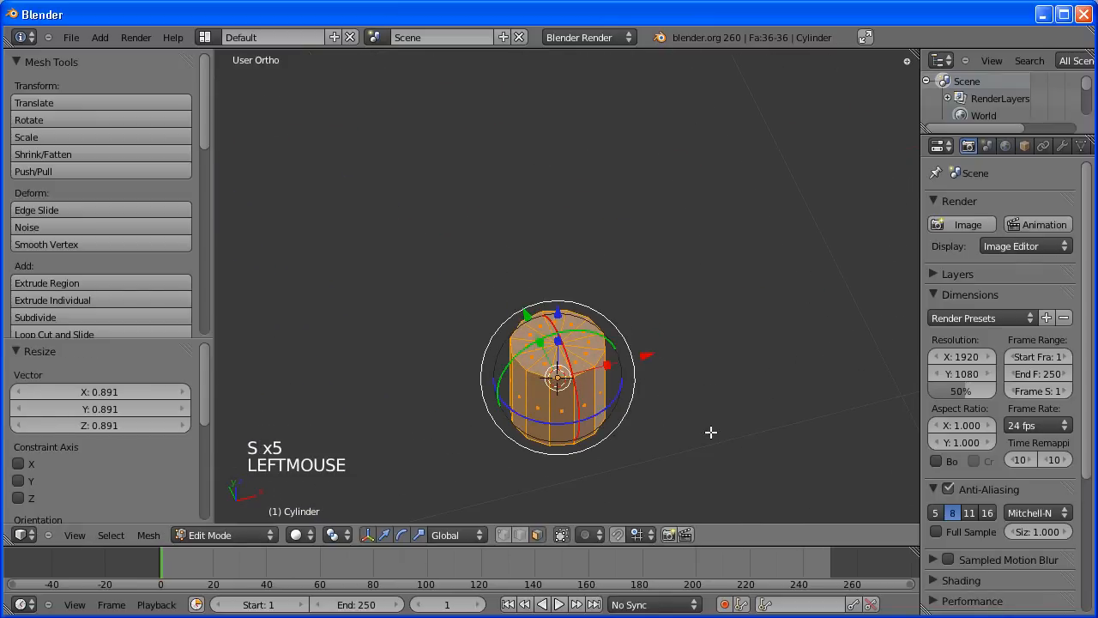
# - In the front view, move the cylinder mesh down about 0.053 along Z so its top sits near the object origin
pyautogui.press('KP_1')
pyautogui.scroll(-7, 678, 409)
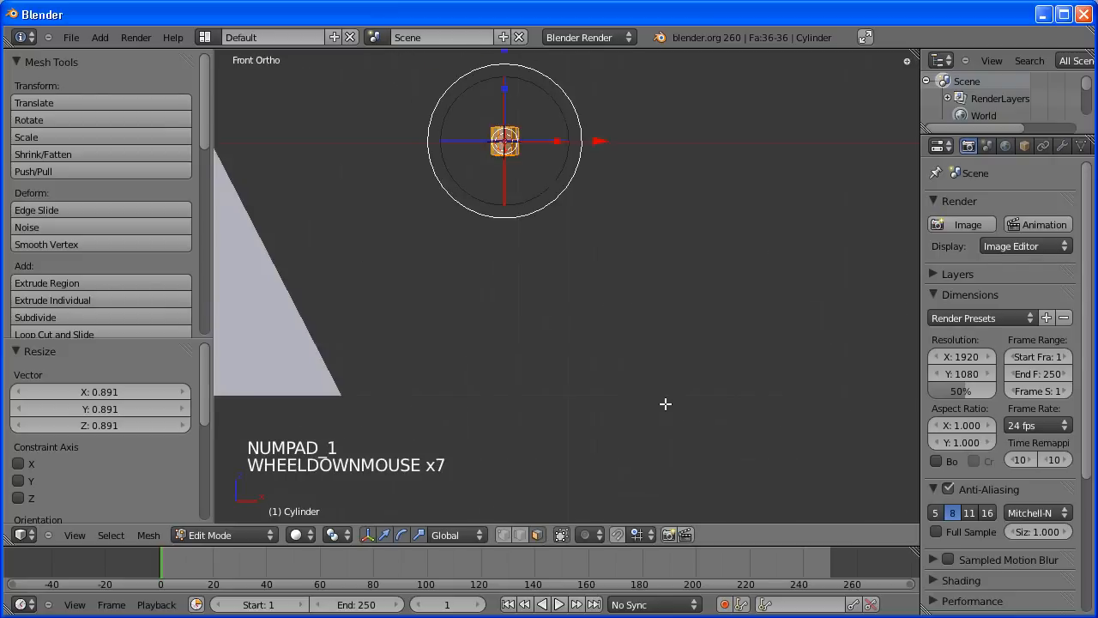
pyautogui.scroll(-1, 665, 403)
pyautogui.keyDown('shift'); pyautogui.moveTo(662, 358); pyautogui.dragTo(692, 438, button='middle'); pyautogui.keyUp('shift')
pyautogui.scroll(4, 745, 418)
pyautogui.scroll(5, 735, 395)
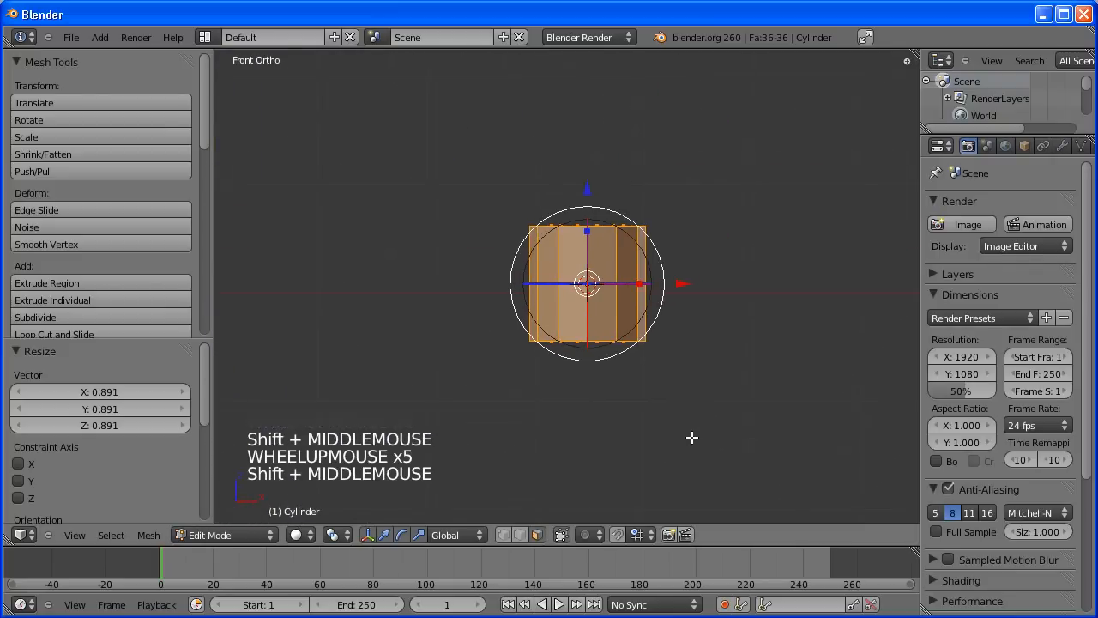
pyautogui.scroll(2, 692, 438)
pyautogui.click(595, 187)
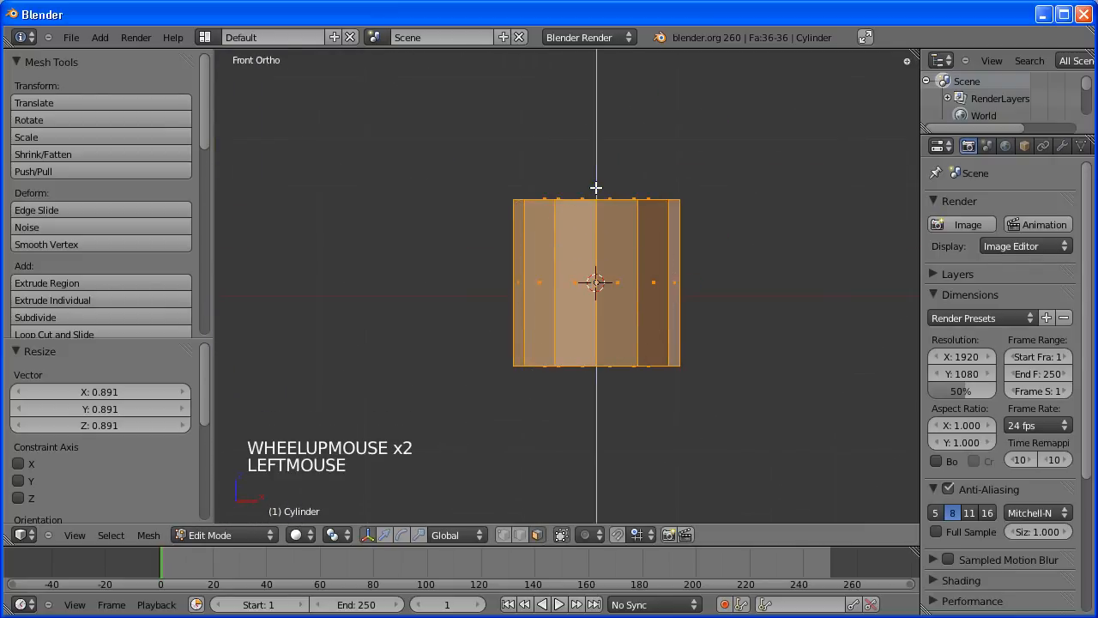
pyautogui.moveTo(596, 187); pyautogui.dragTo(595, 272)
# - Fine-tune the mesh by about 0.0017 along Z so the cylinder's top face lines up with the origin
pyautogui.scroll(7, 600, 278)
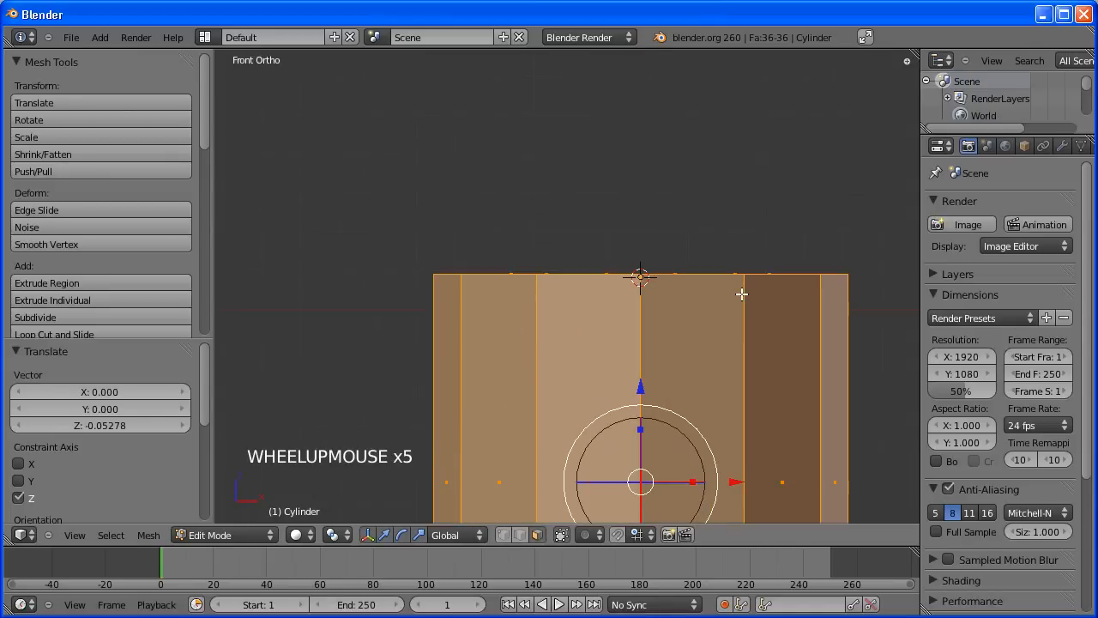
pyautogui.moveTo(673, 473); pyautogui.dragTo(672, 478)
pyautogui.scroll(-1, 767, 210)
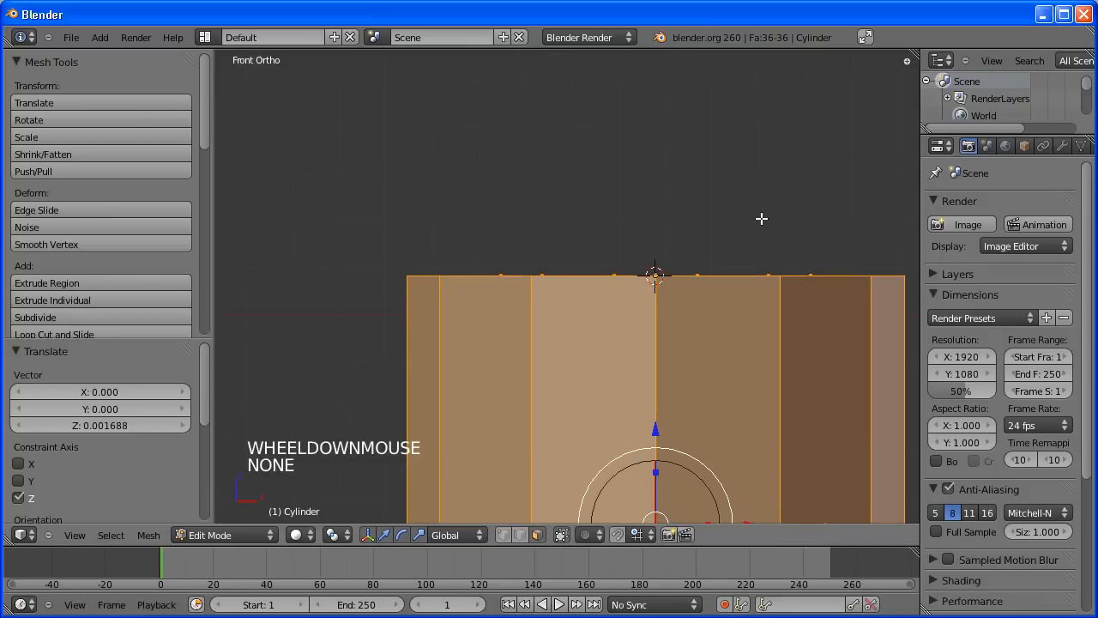
# - Return the cylinder to Object Mode and test its rotation about the top origin in the front view
pyautogui.press('Tab')
pyautogui.keyDown('shift'); pyautogui.moveTo(772, 247); pyautogui.dragTo(689, 180, button='middle'); pyautogui.keyUp('shift')
pyautogui.scroll(-4, 704, 181)
pyautogui.scroll(-2, 701, 182)
pyautogui.press('r')
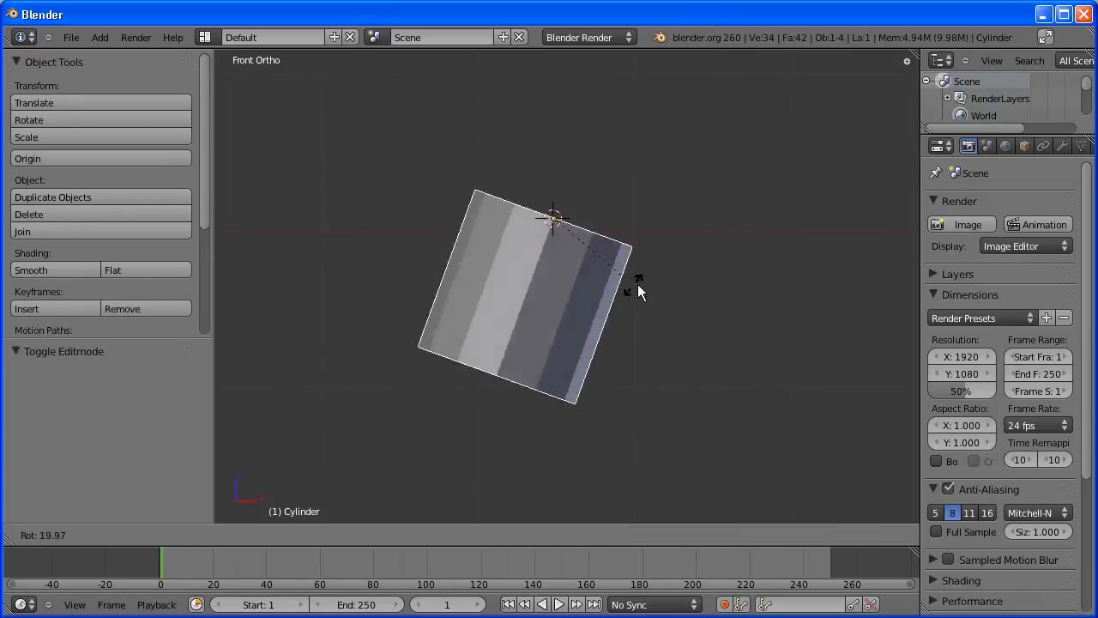
pyautogui.rightClick(657, 198)
# - Stretch the cylinder along Z by a factor of about 2.472, plus a further 1.920
pyautogui.keyDown('shift'); pyautogui.moveTo(698, 244); pyautogui.dragTo(661, 211, button='middle'); pyautogui.keyUp('shift')
pyautogui.scroll(-3, 706, 198)
pyautogui.scroll(-4, 661, 211)
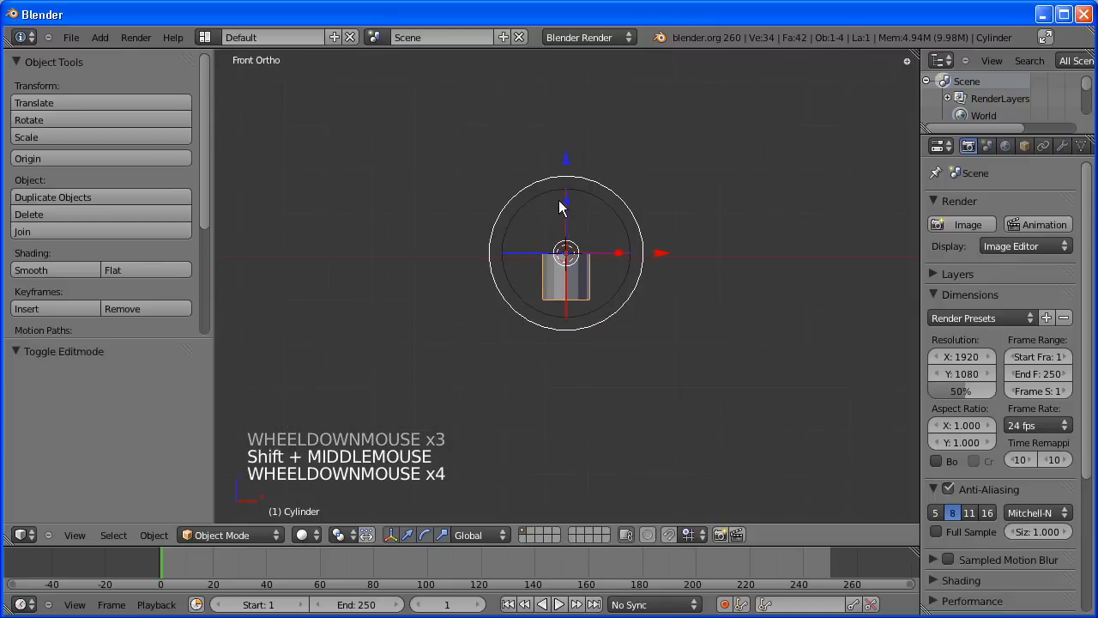
pyautogui.moveTo(566, 203); pyautogui.dragTo(578, 123)
pyautogui.scroll(-3, 578, 129)
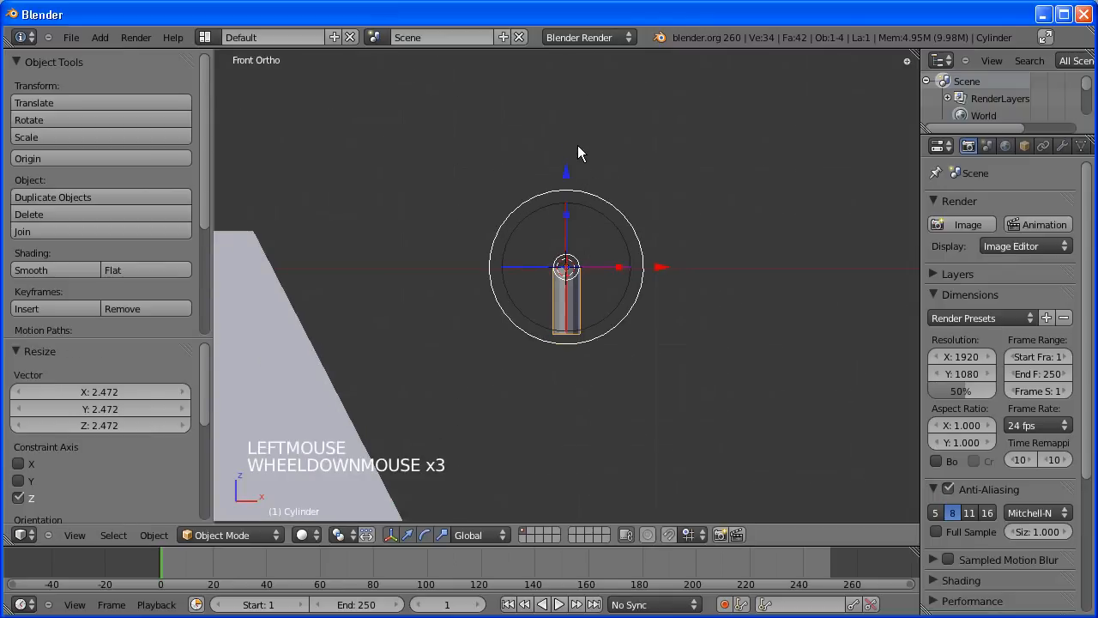
pyautogui.moveTo(570, 221); pyautogui.dragTo(567, 172)
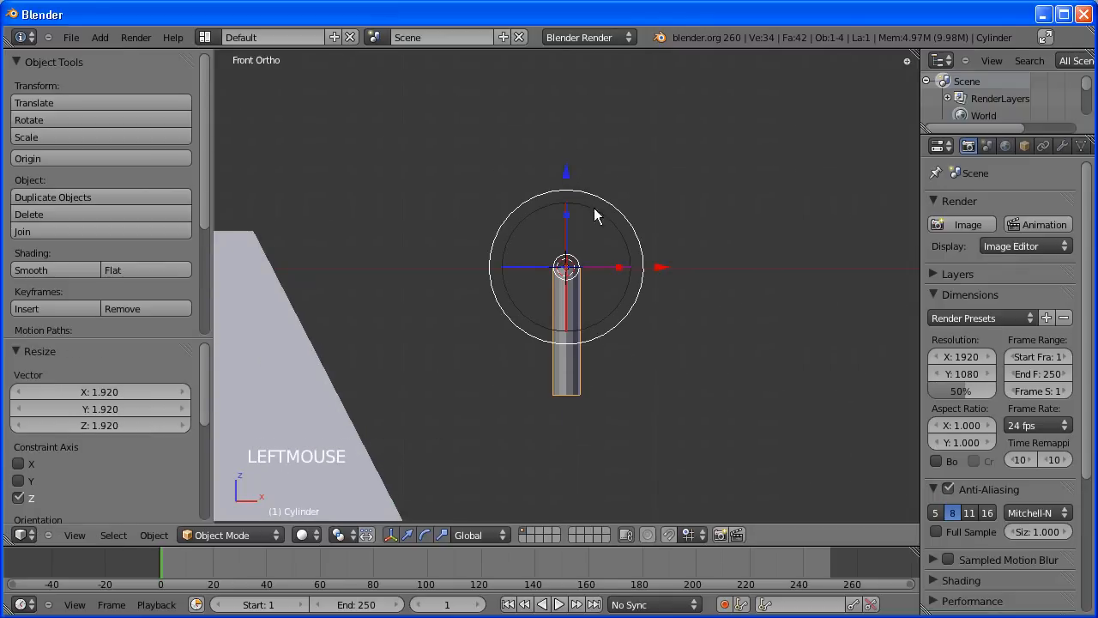
pyautogui.press('s')
pyautogui.press('s')
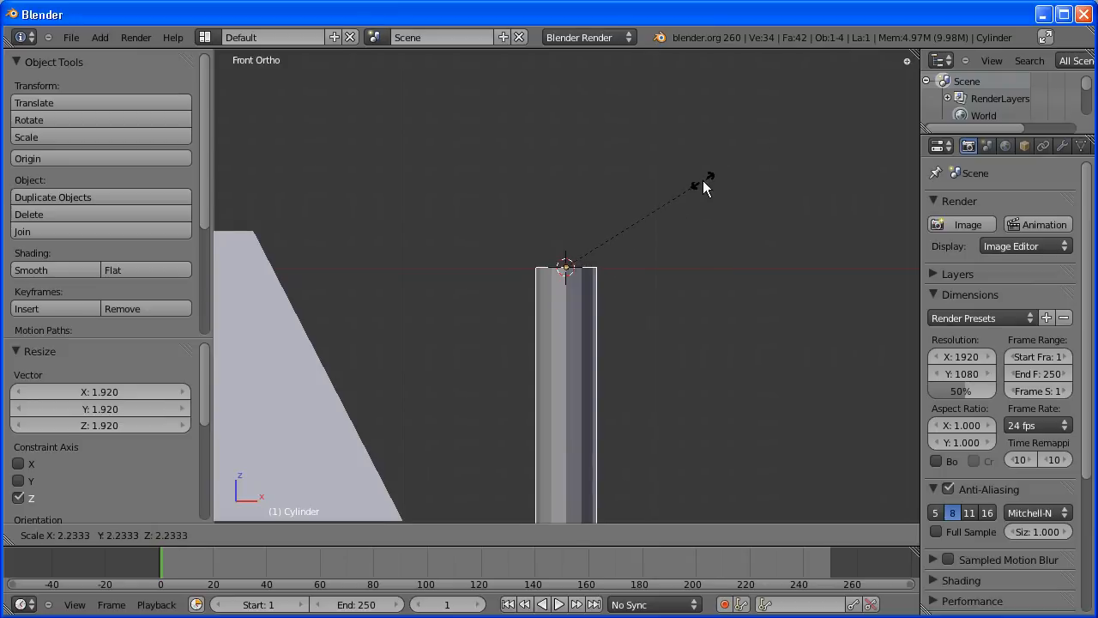
pyautogui.rightClick(568, 298)
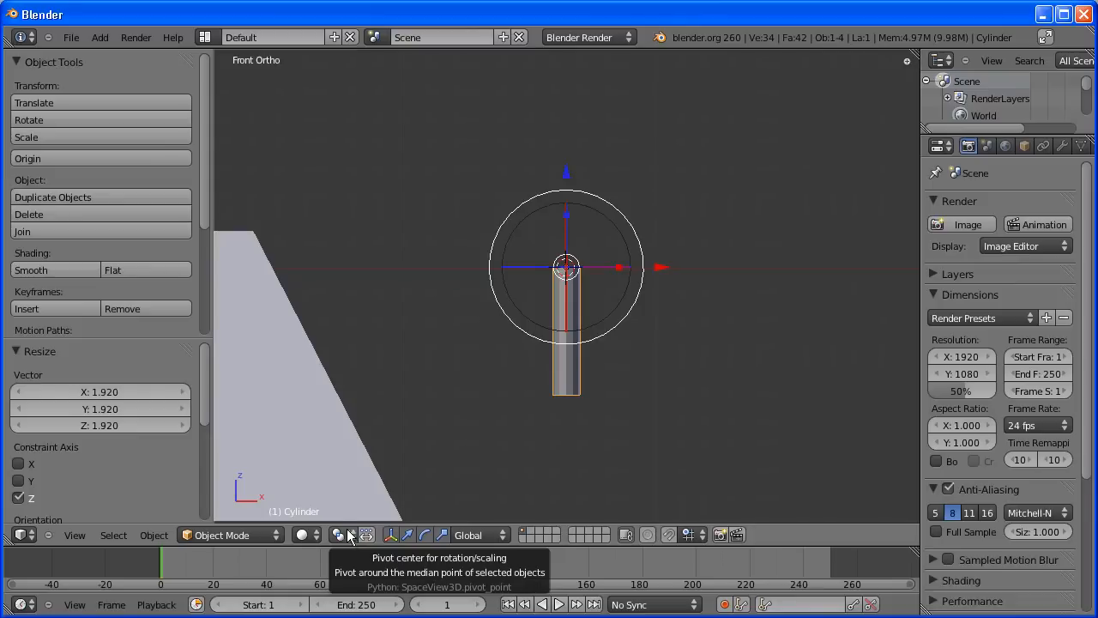
# - Lengthen the cylinder into a long leg by scaling it along Z by about 2.857, 2.381 and 0.902
pyautogui.scroll(-5, 755, 280)
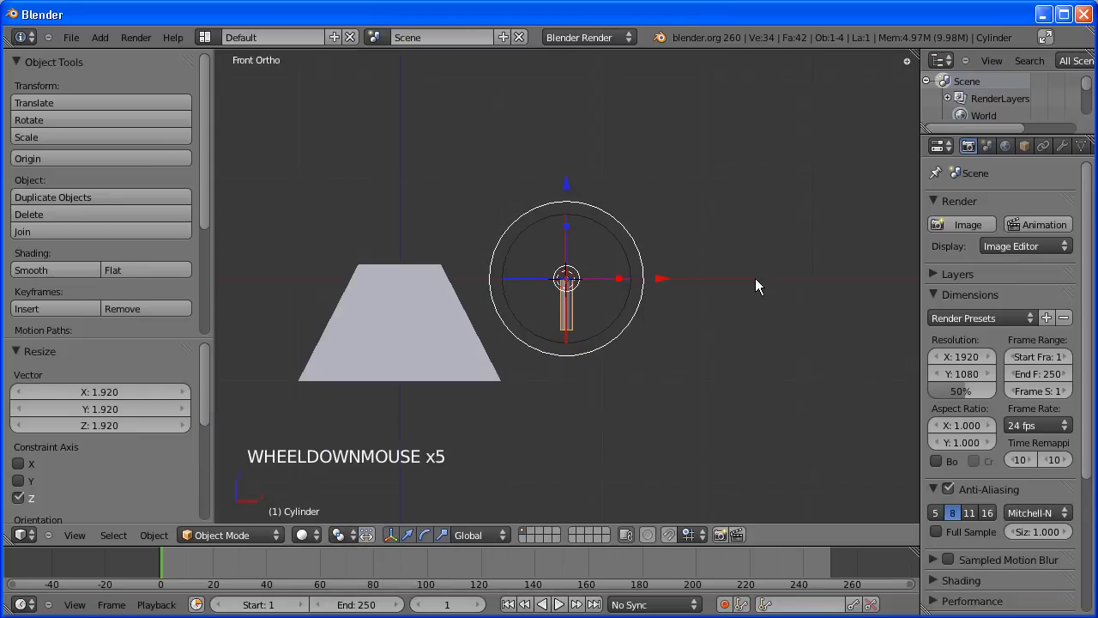
pyautogui.scroll(-1, 755, 278)
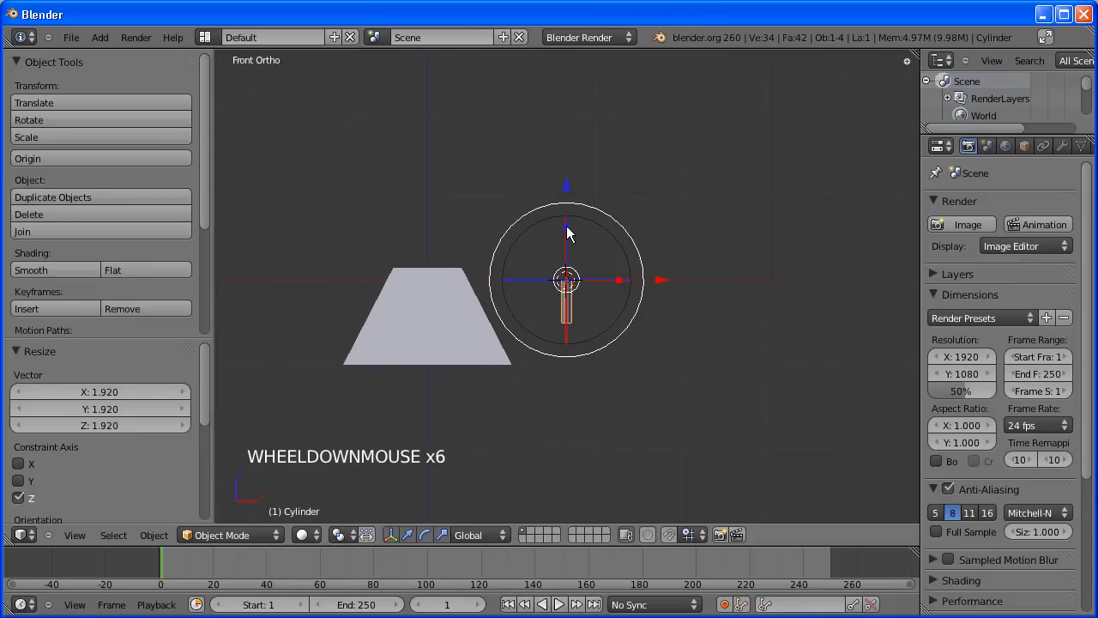
pyautogui.click(567, 232)
pyautogui.moveTo(567, 232); pyautogui.dragTo(568, 127)
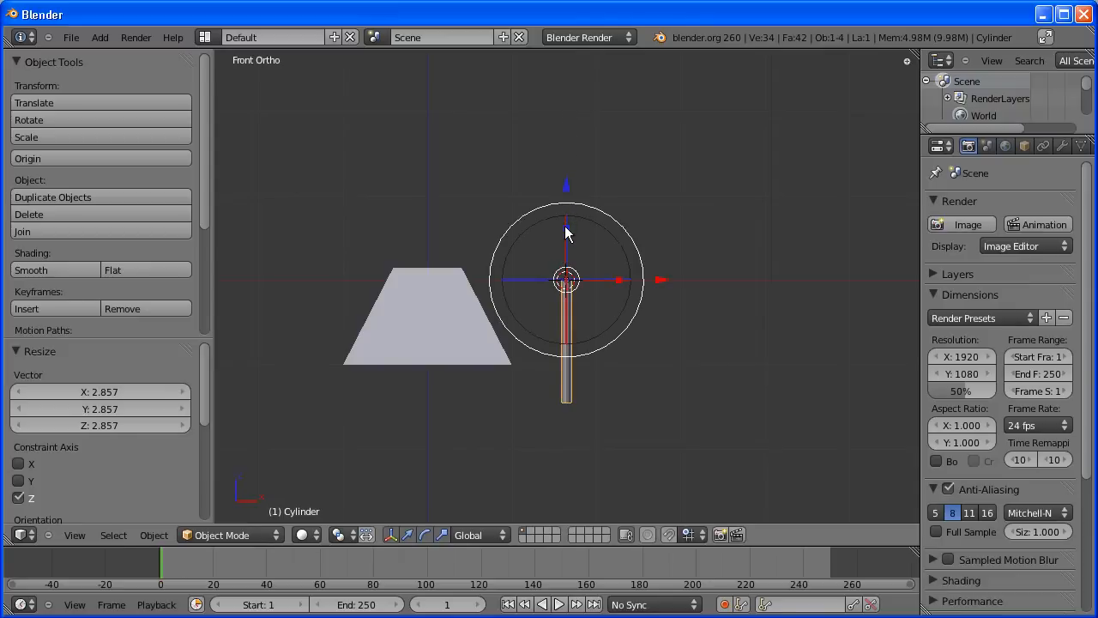
pyautogui.moveTo(567, 232); pyautogui.dragTo(565, 151)
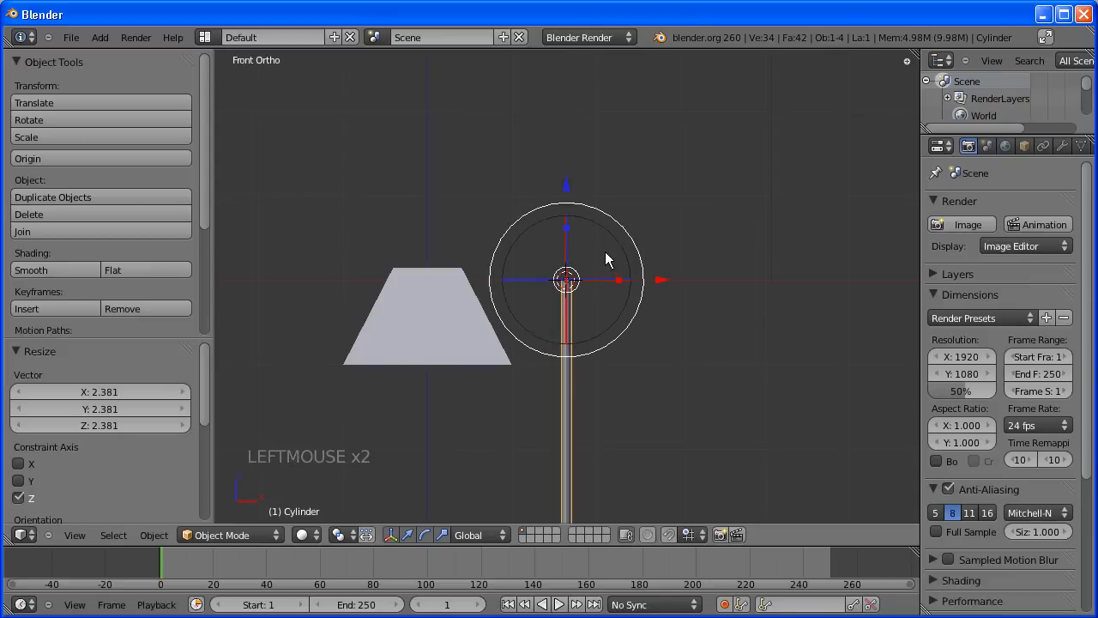
pyautogui.scroll(-3, 606, 266)
pyautogui.moveTo(568, 237); pyautogui.dragTo(589, 265)
pyautogui.scroll(3, 575, 270)
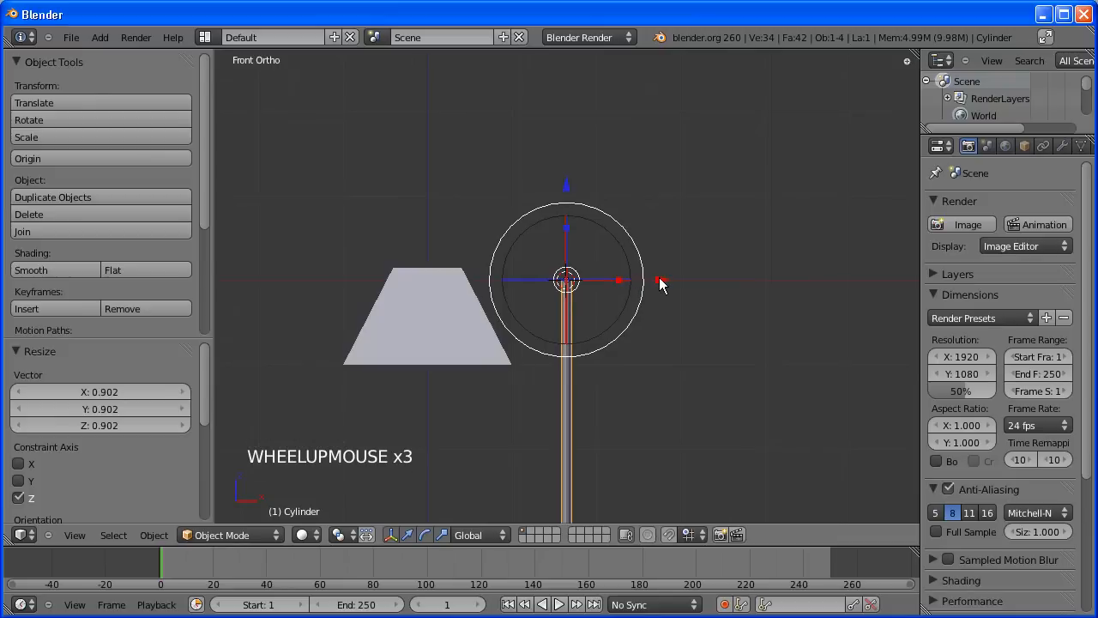
# - Move the cylinder along X to the tapered cube's near top corner and raise it about 0.142 along Z
pyautogui.moveTo(657, 281); pyautogui.dragTo(562, 281)
pyautogui.moveTo(469, 196); pyautogui.dragTo(464, 176)
pyautogui.scroll(5, 541, 238)
pyautogui.keyDown('shift'); pyautogui.moveTo(547, 236); pyautogui.dragTo(506, 293, button='middle'); pyautogui.keyUp('shift')
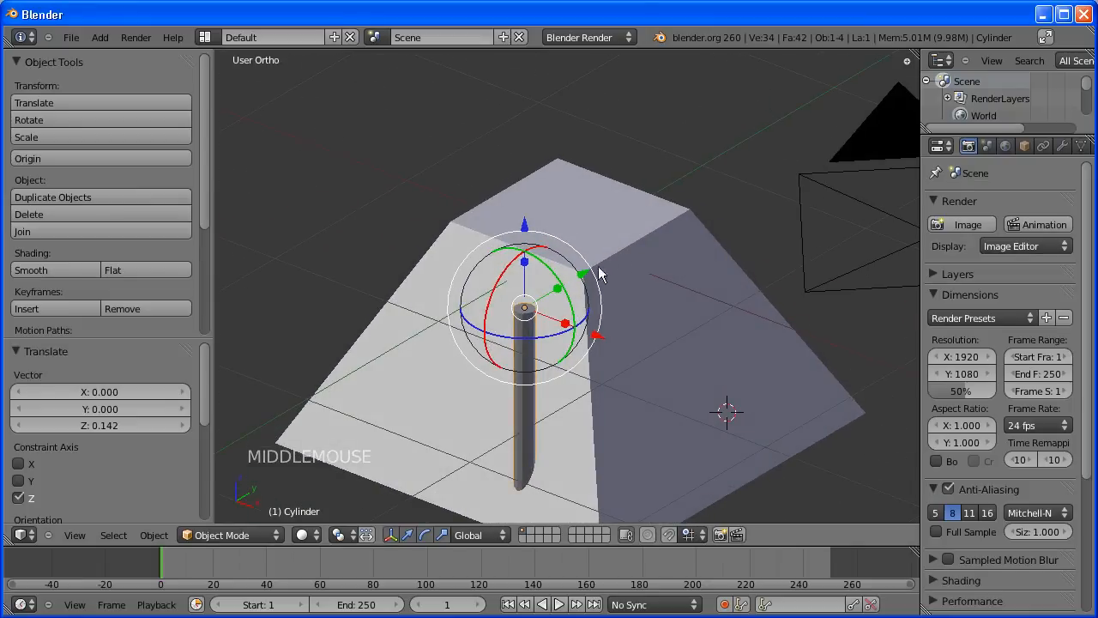
# - Align the cylinder's top with the cube's top corner by moving it about 0.436 along Y and -0.004 along X
pyautogui.moveTo(583, 273); pyautogui.dragTo(634, 229)
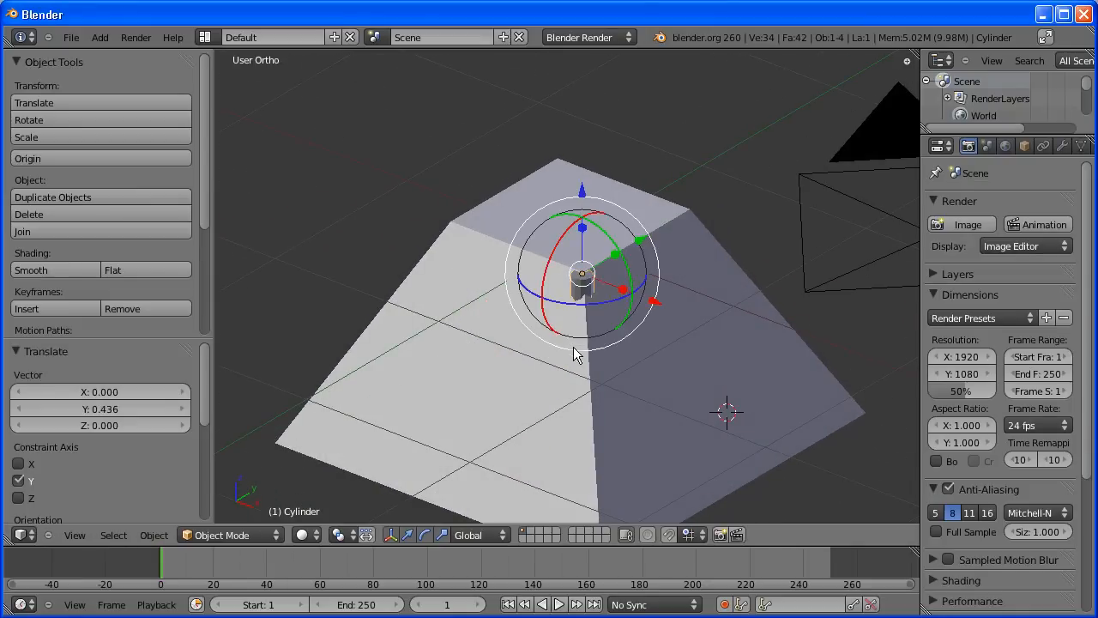
pyautogui.moveTo(575, 351); pyautogui.dragTo(695, 405, button='middle')
pyautogui.moveTo(699, 434); pyautogui.dragTo(701, 403, button='middle')
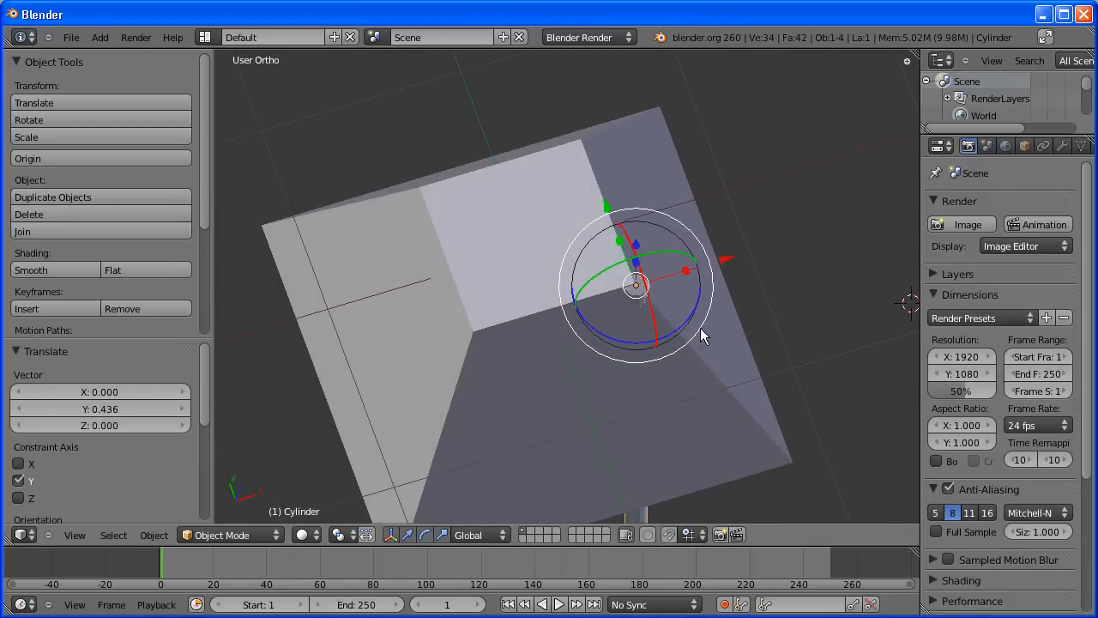
pyautogui.moveTo(725, 259); pyautogui.dragTo(724, 260)
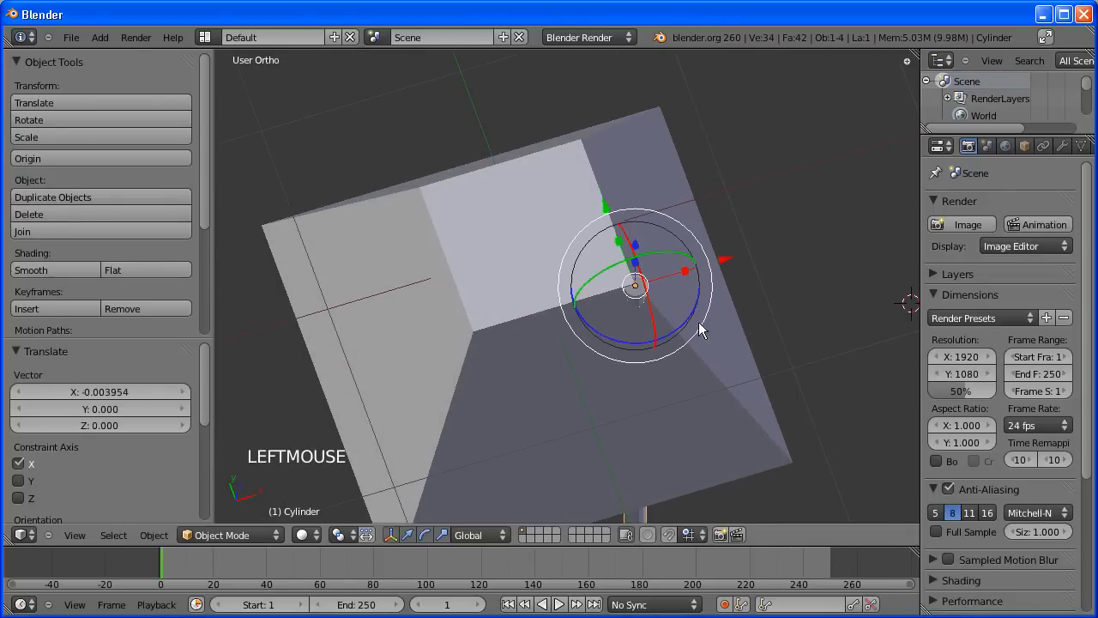
# - Rotate the cylinder about 0.965° in the top view and set the transform orientation to Local
pyautogui.keyDown('shift'); pyautogui.moveTo(701, 321); pyautogui.dragTo(576, 310, button='middle'); pyautogui.keyUp('shift')
pyautogui.moveTo(661, 395); pyautogui.dragTo(669, 435, button='middle')
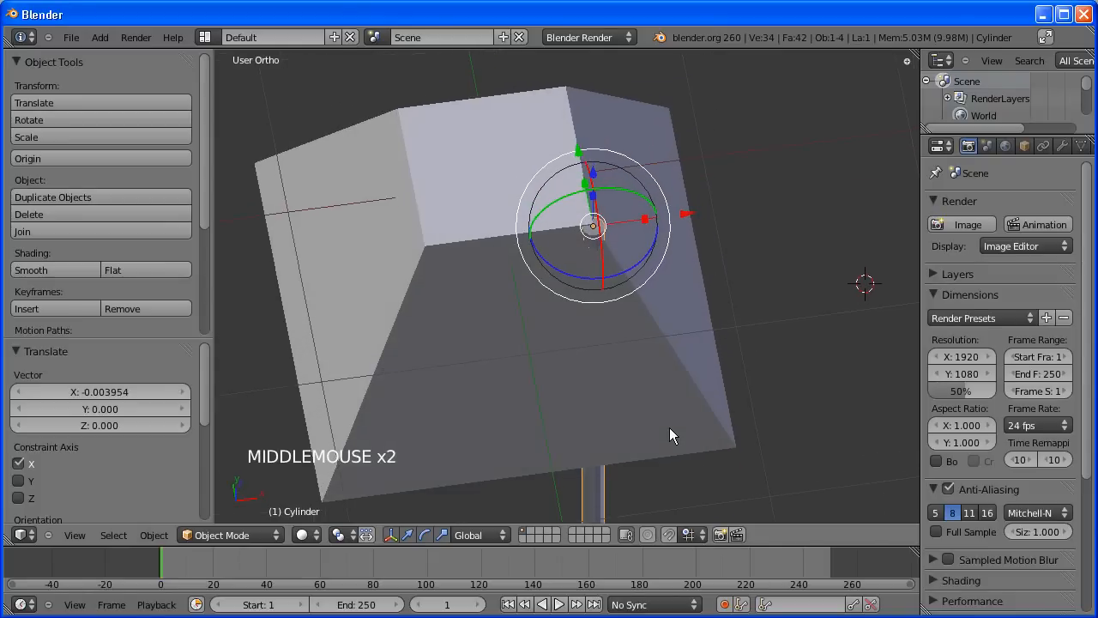
pyautogui.press('KP_7')
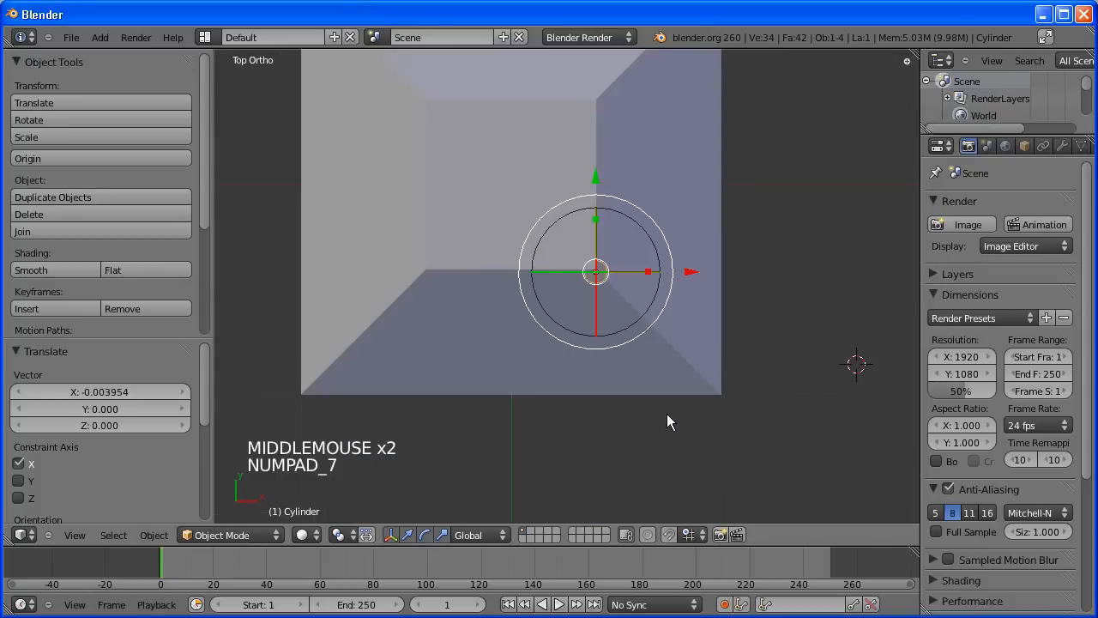
pyautogui.click(657, 222)
pyautogui.click(657, 223)
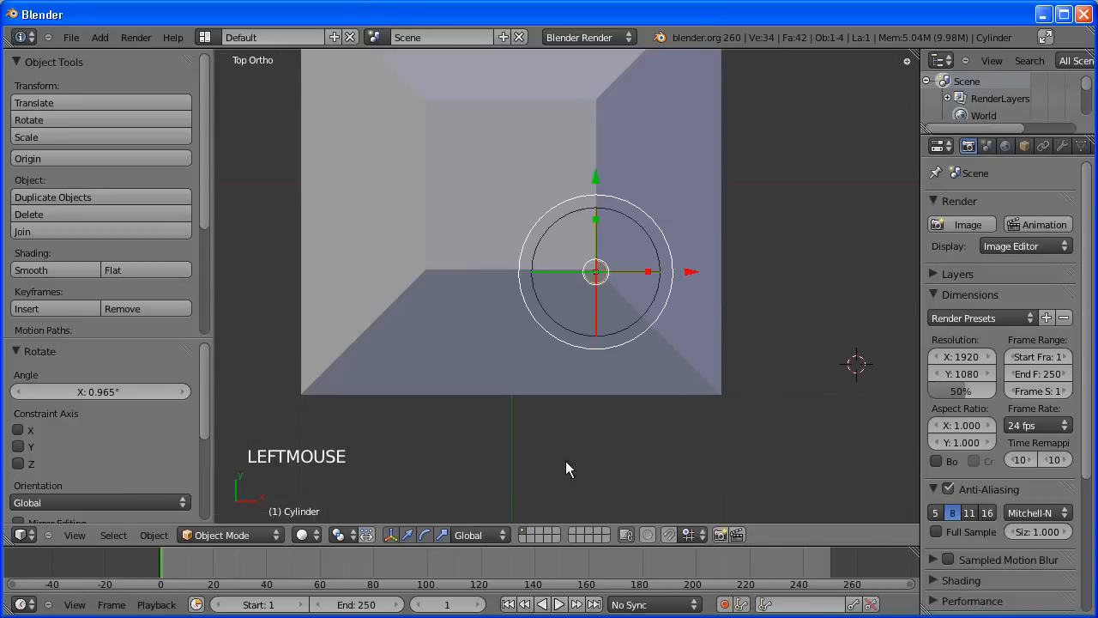
pyautogui.click(505, 532)
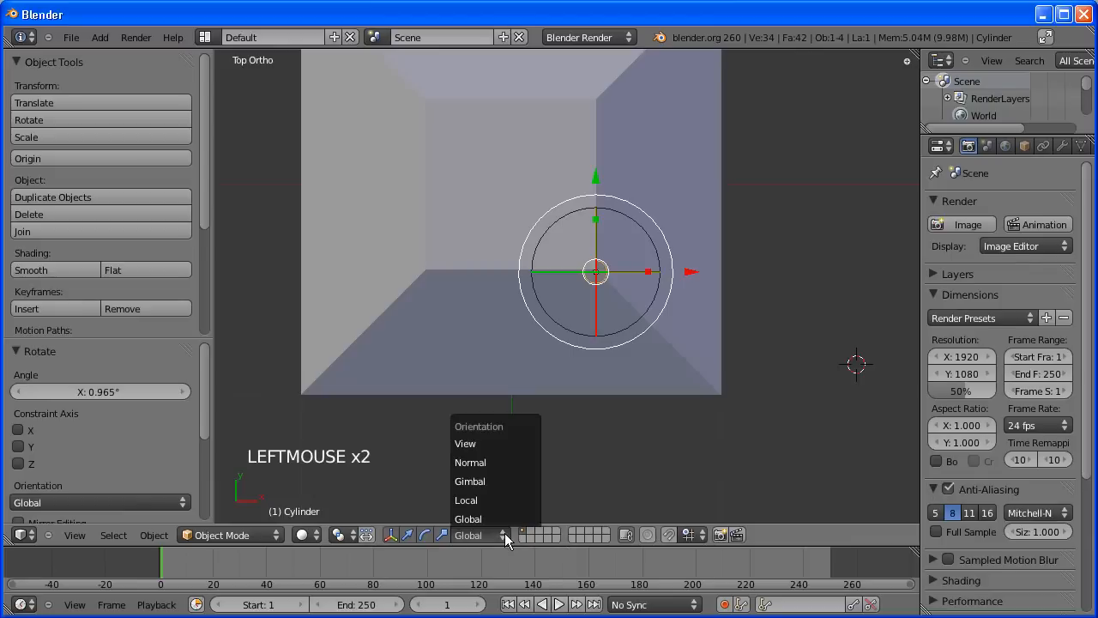
pyautogui.click(496, 502)
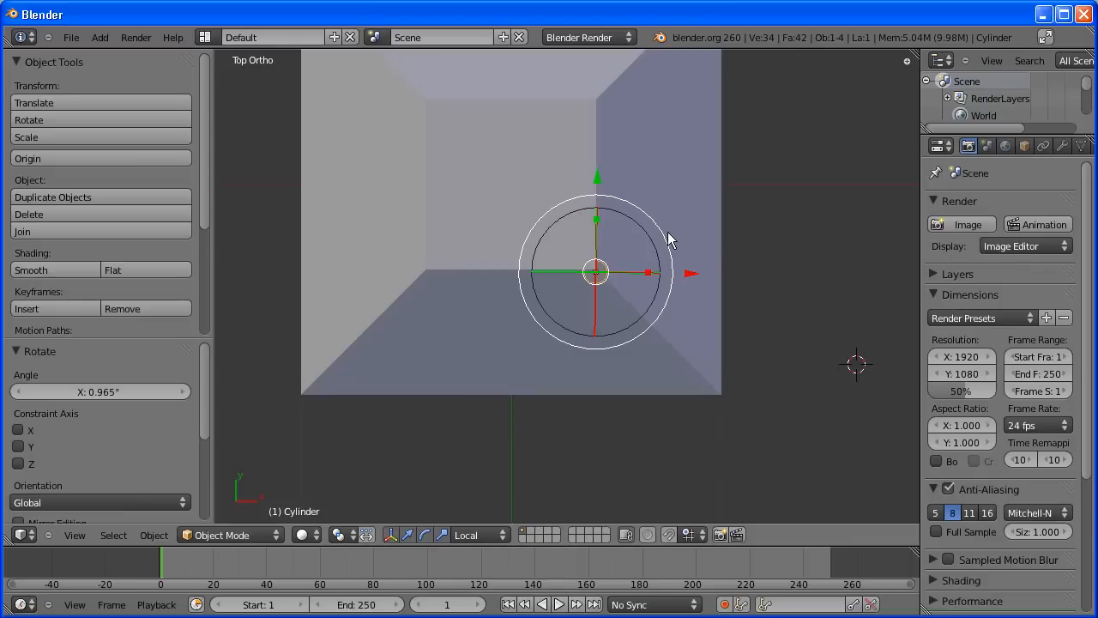
# - Rotate the cylinder about 45.57° in the top view to line its local X axis up with the cube's corner edge, with small angle corrections
pyautogui.moveTo(667, 238); pyautogui.dragTo(667, 302)
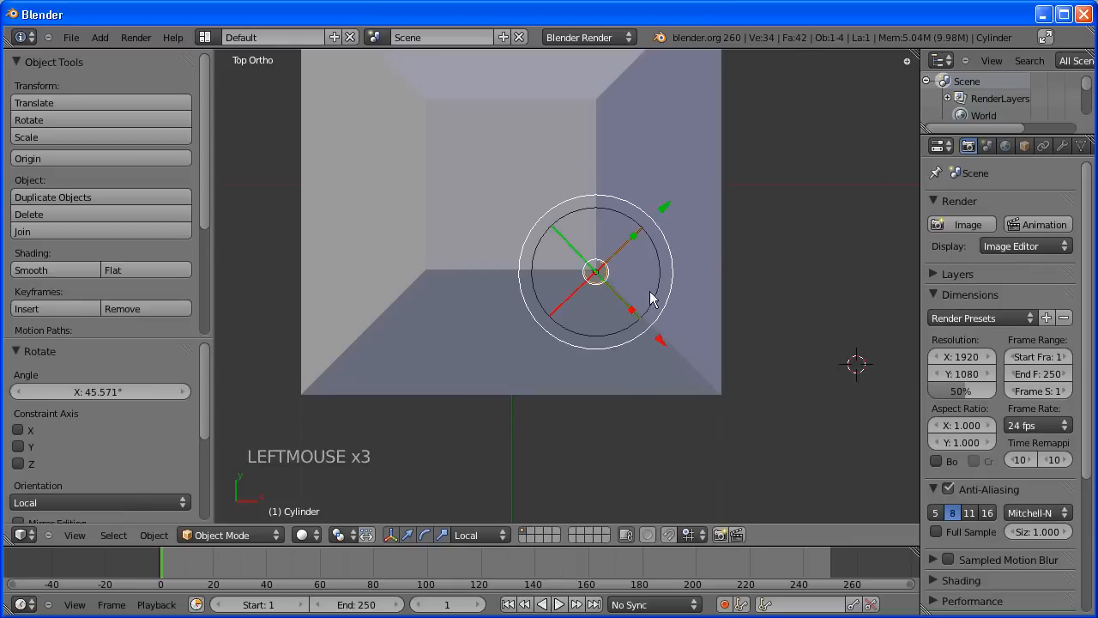
pyautogui.click(660, 309)
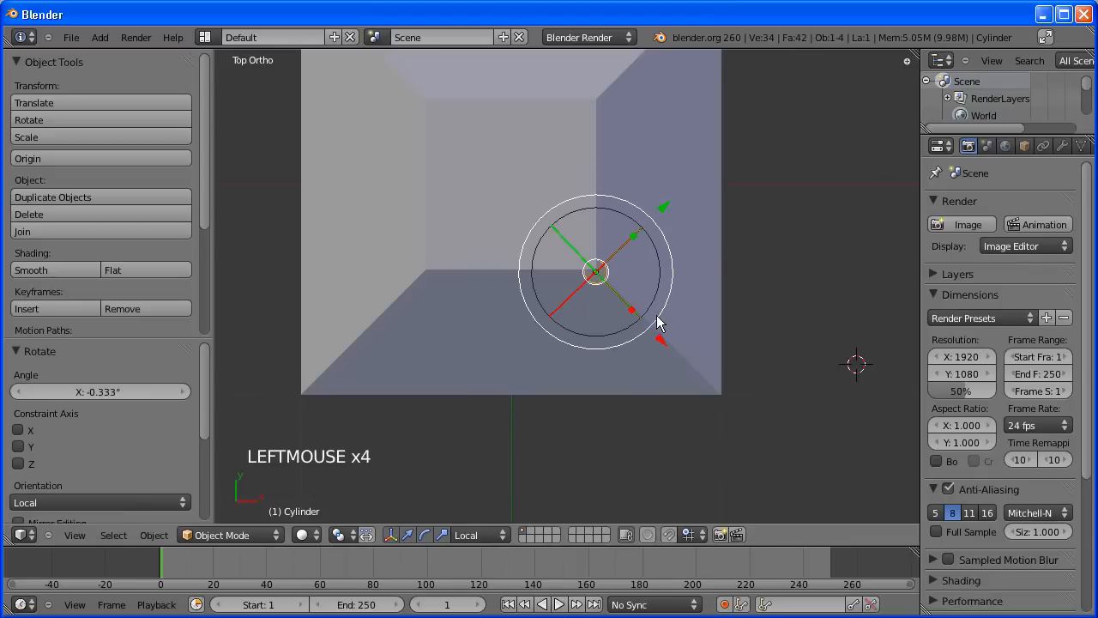
pyautogui.click(659, 317)
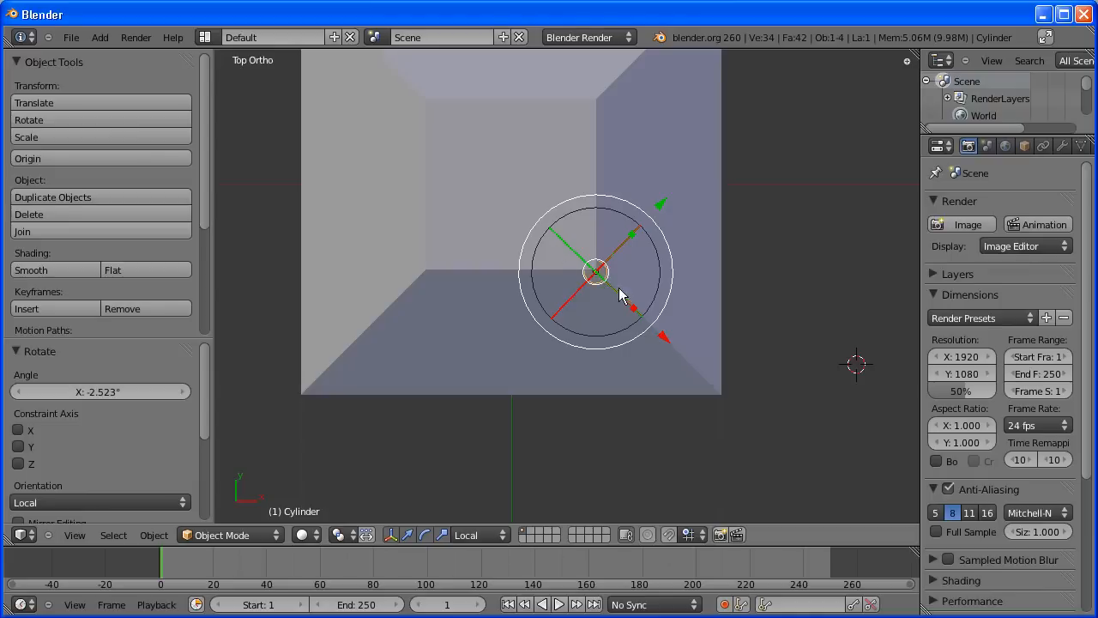
pyautogui.moveTo(669, 288); pyautogui.dragTo(668, 290)
# - Tilt the cylinder outward about -36.16° around its local Y axis to follow the cube's sloping corner edge
pyautogui.moveTo(652, 392); pyautogui.dragTo(677, 262, button='middle')
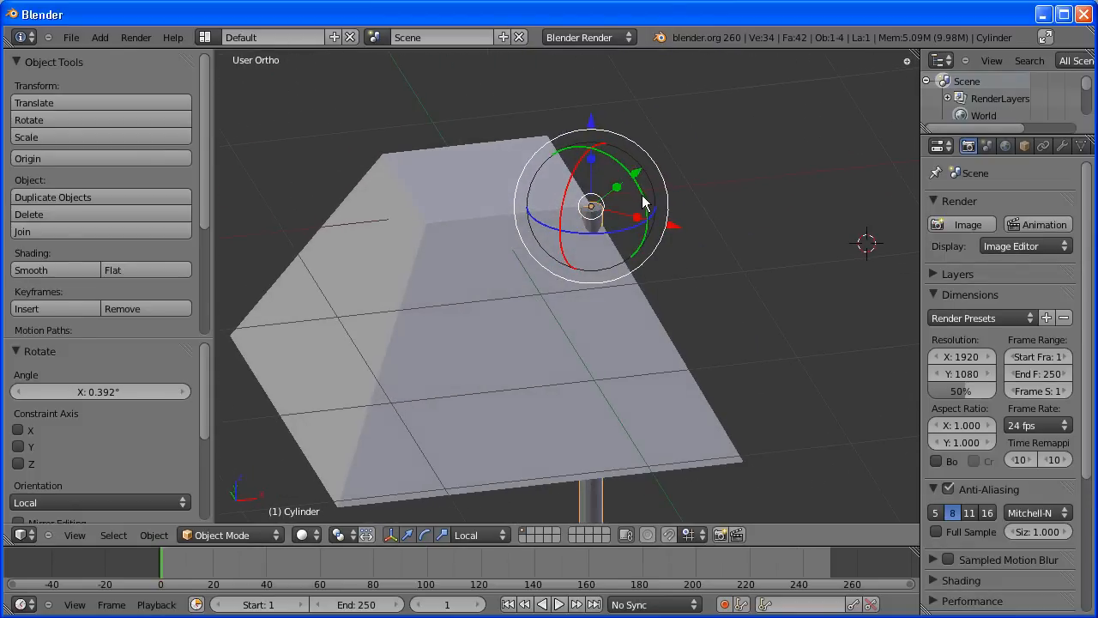
pyautogui.moveTo(641, 197); pyautogui.dragTo(623, 168)
pyautogui.moveTo(732, 259)
pyautogui.mouseDown(button='middle')
pyautogui.moveTo(690, 256)
pyautogui.moveTo(534, 163)
pyautogui.moveTo(496, 160)
pyautogui.moveTo(725, 270)
pyautogui.mouseUp(button='middle')
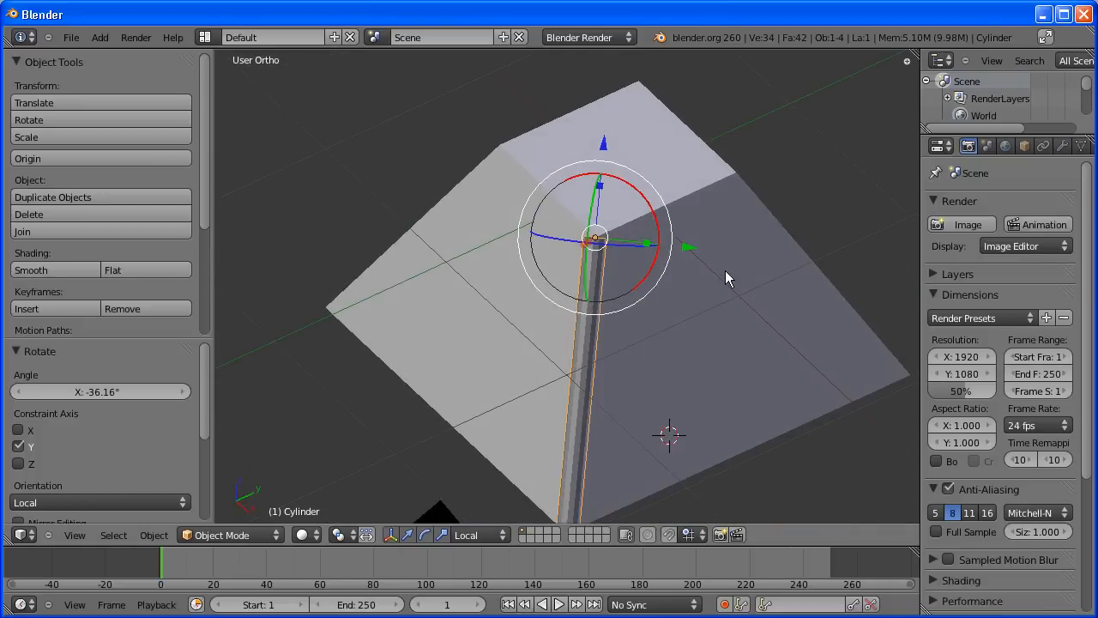
pyautogui.scroll(-2, 594, 178)
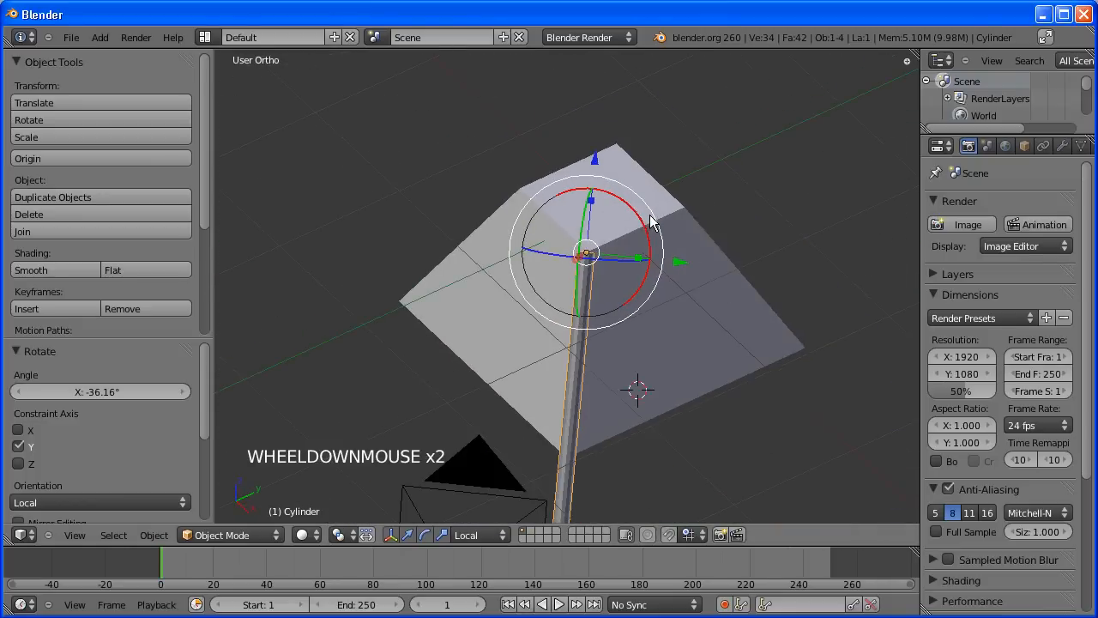
pyautogui.moveTo(625, 279); pyautogui.dragTo(632, 343, button='middle')
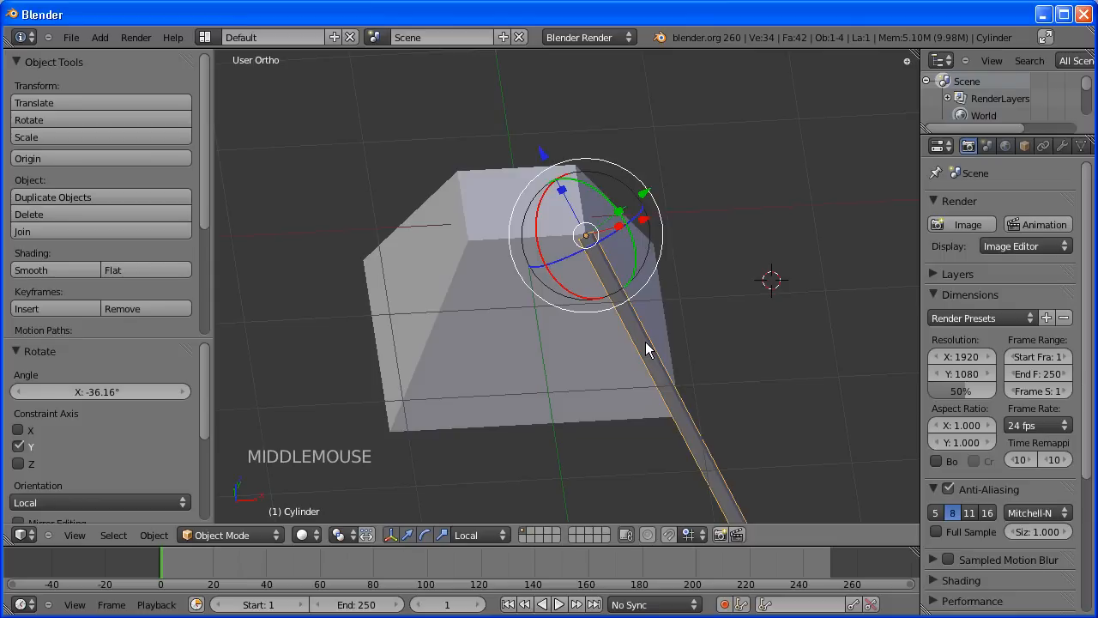
# - Select the tapered cube and snap the 3D cursor to it
pyautogui.rightClick(482, 235)
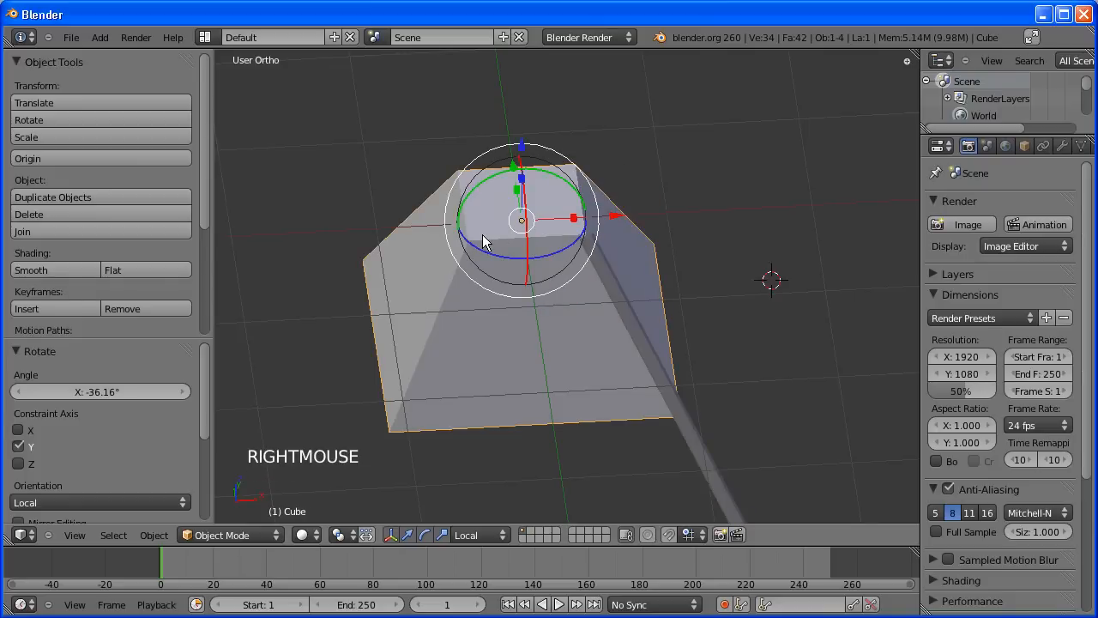
pyautogui.hotkey('shift', 's')
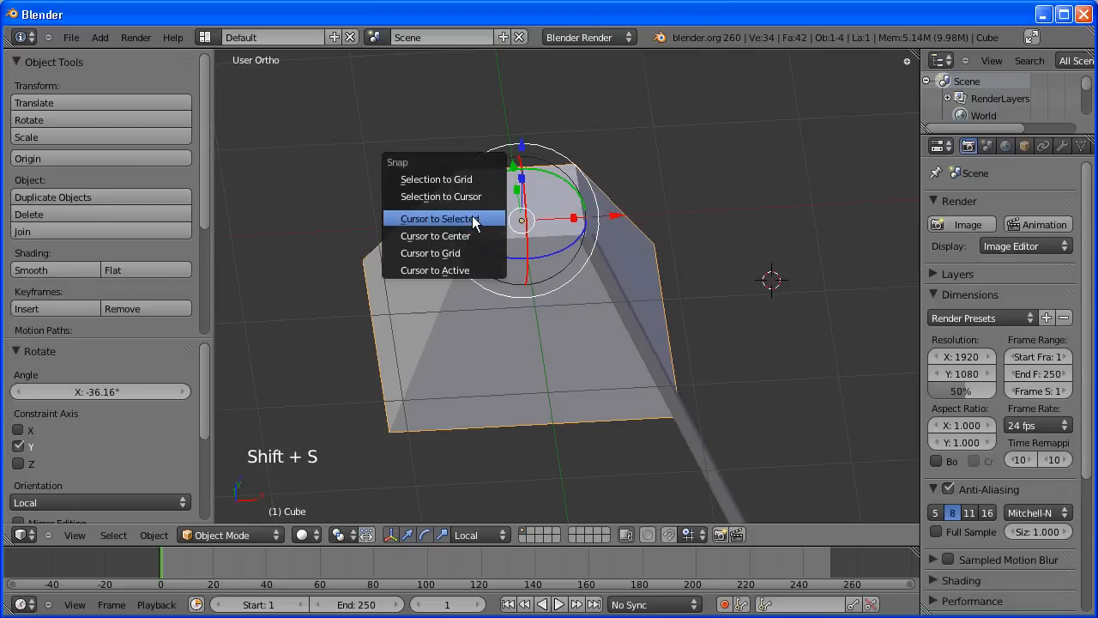
pyautogui.click(472, 218)
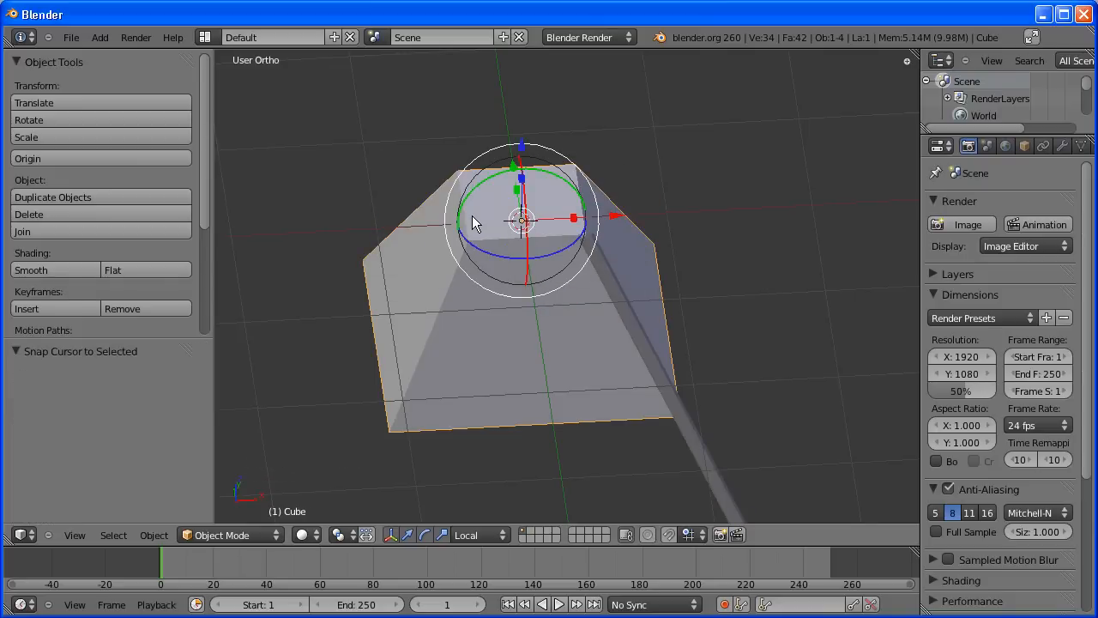
# - Set the leg cylinder's origin to the 3D cursor at the cube's centre and switch the transform orientation to Global
pyautogui.rightClick(603, 268)
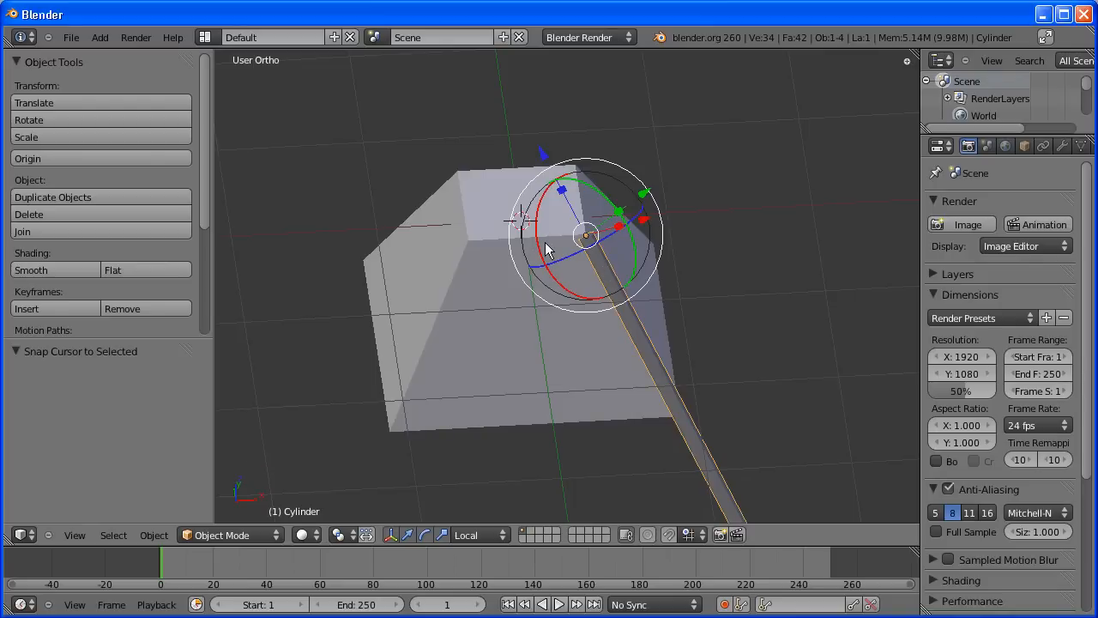
pyautogui.press('space')
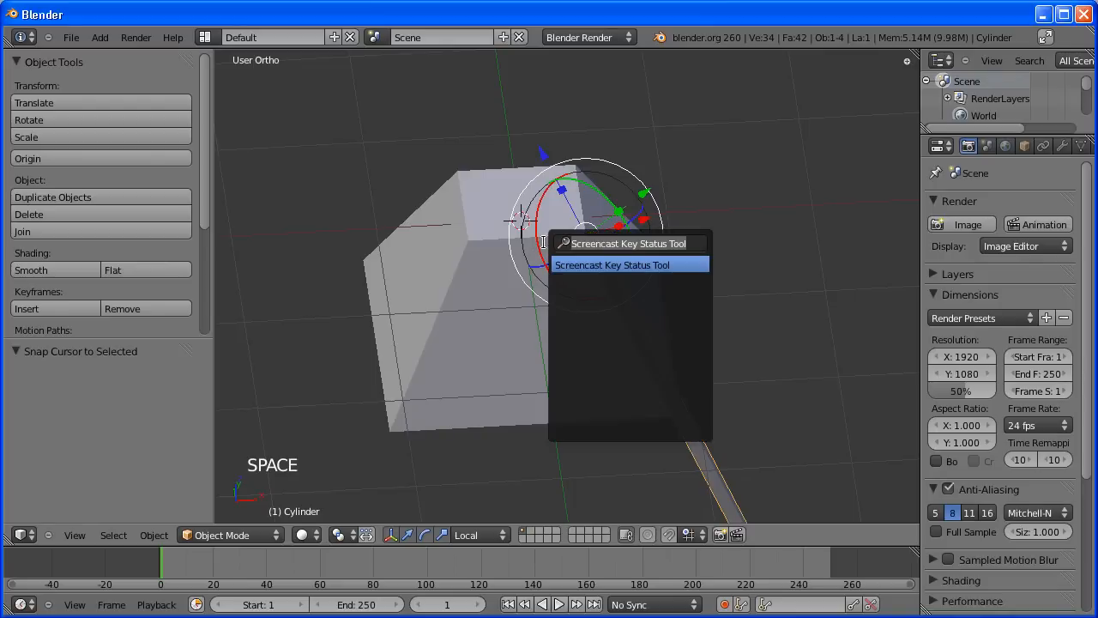
pyautogui.write('OR')
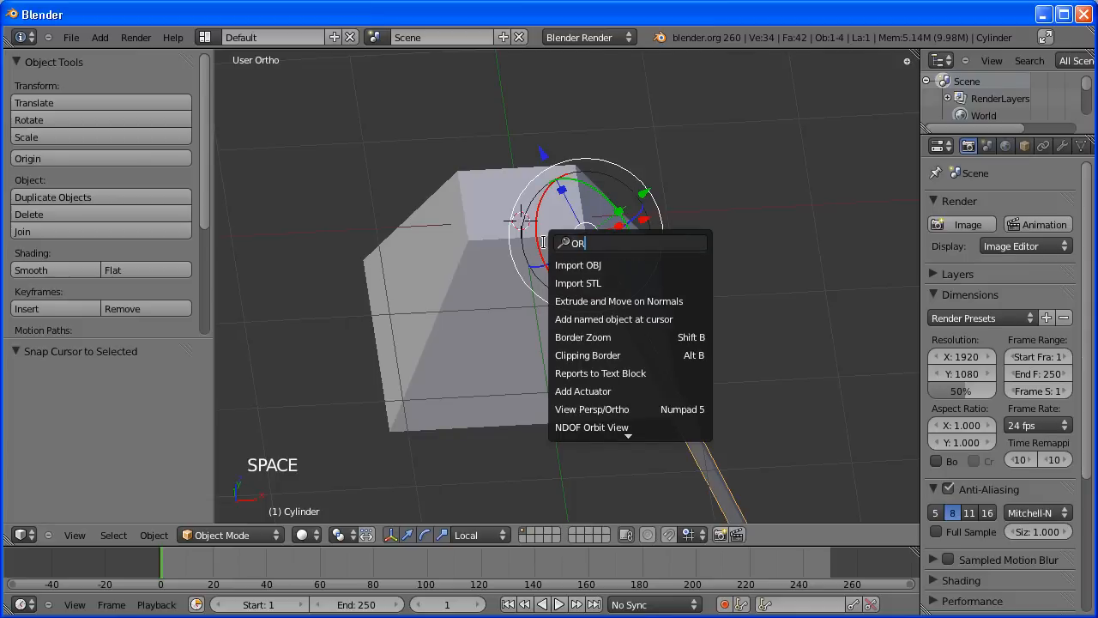
pyautogui.write('IGIN')
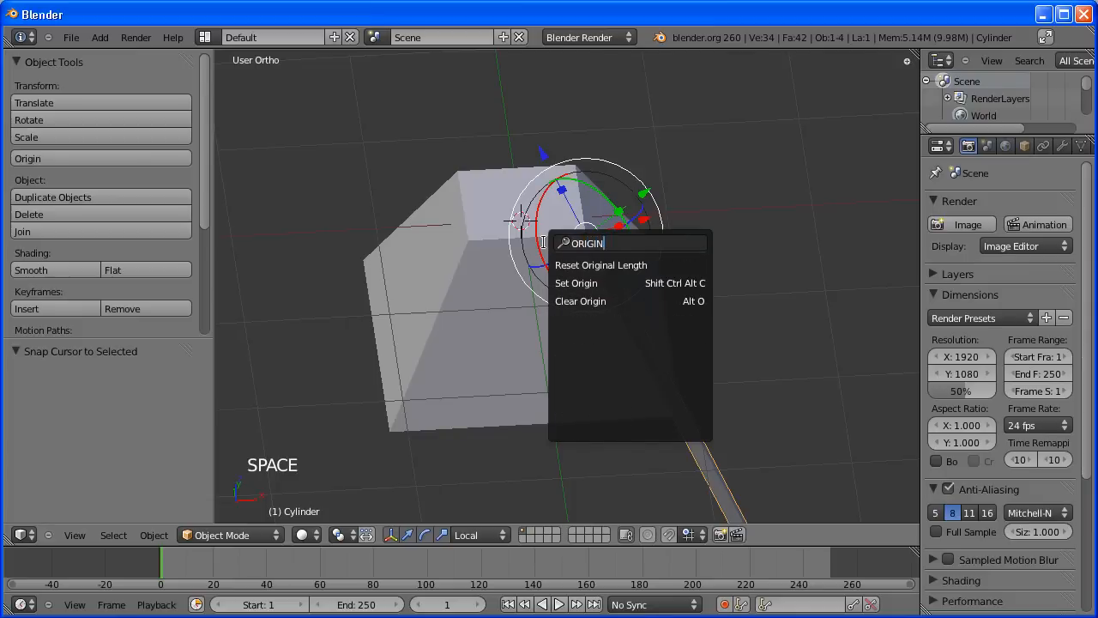
pyautogui.click(582, 284)
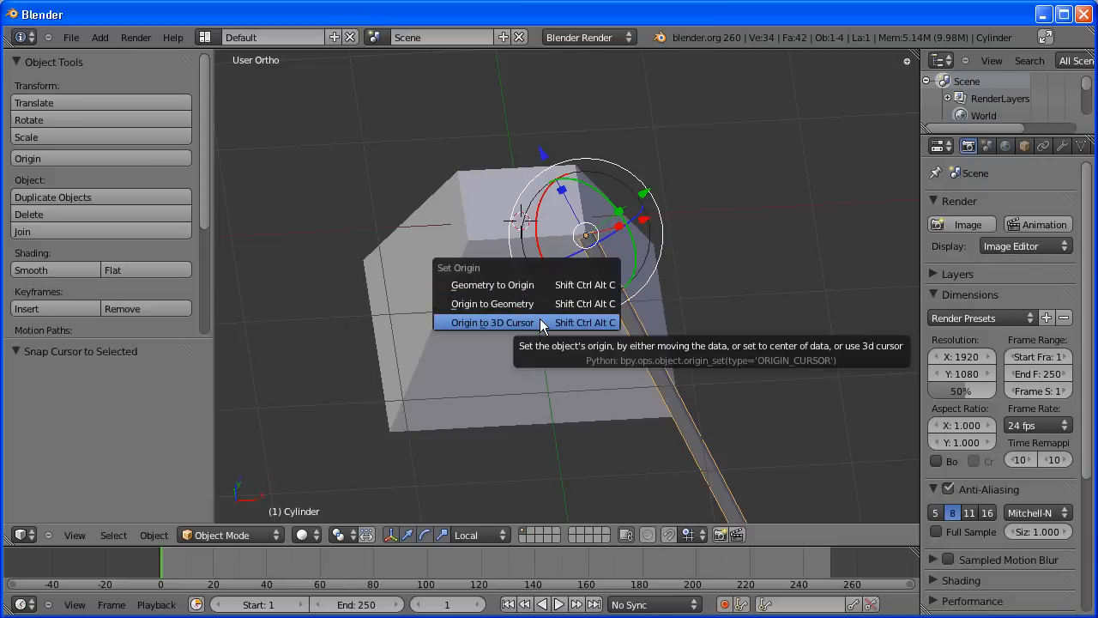
pyautogui.click(540, 322)
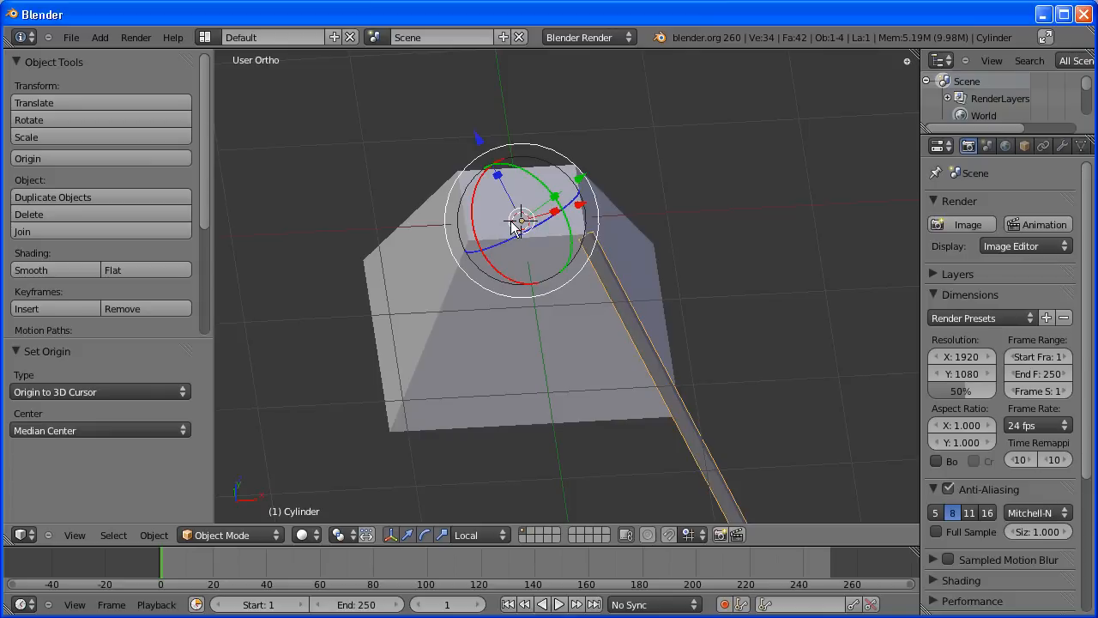
pyautogui.click(493, 535)
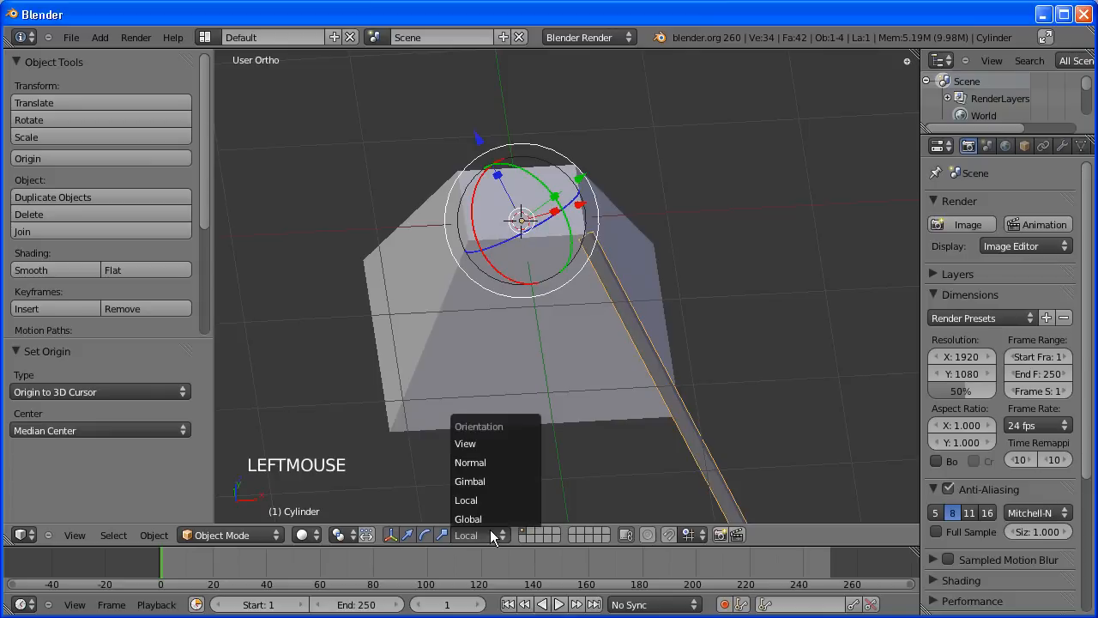
pyautogui.click(486, 516)
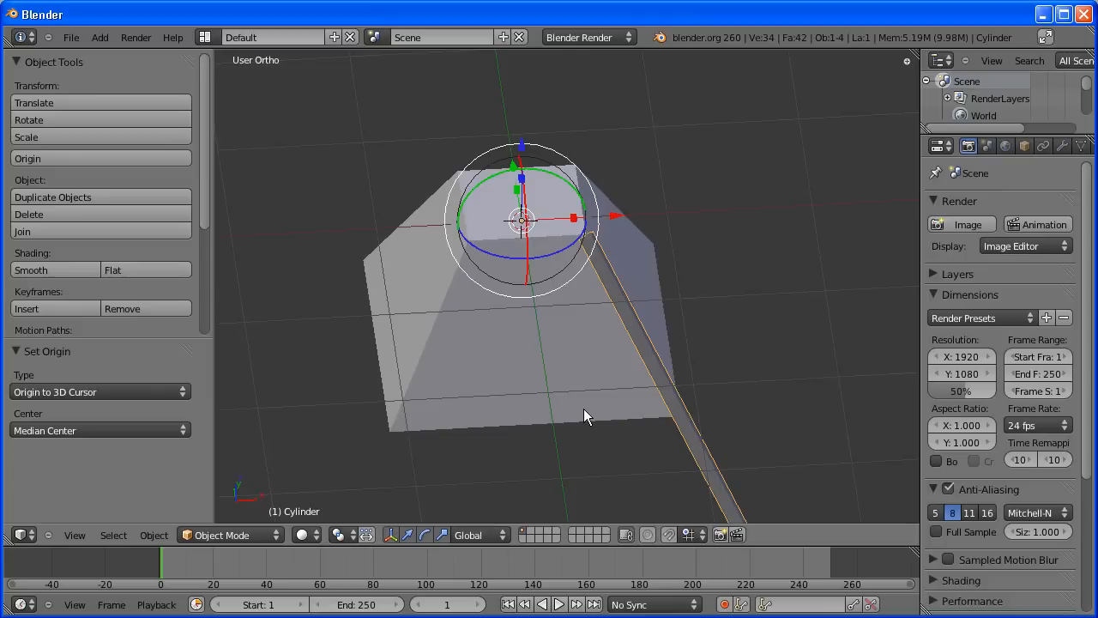
# - Place the 3D cursor on the leg's outer end in the top view and add a mesh cylinder there
pyautogui.press('KP_7')
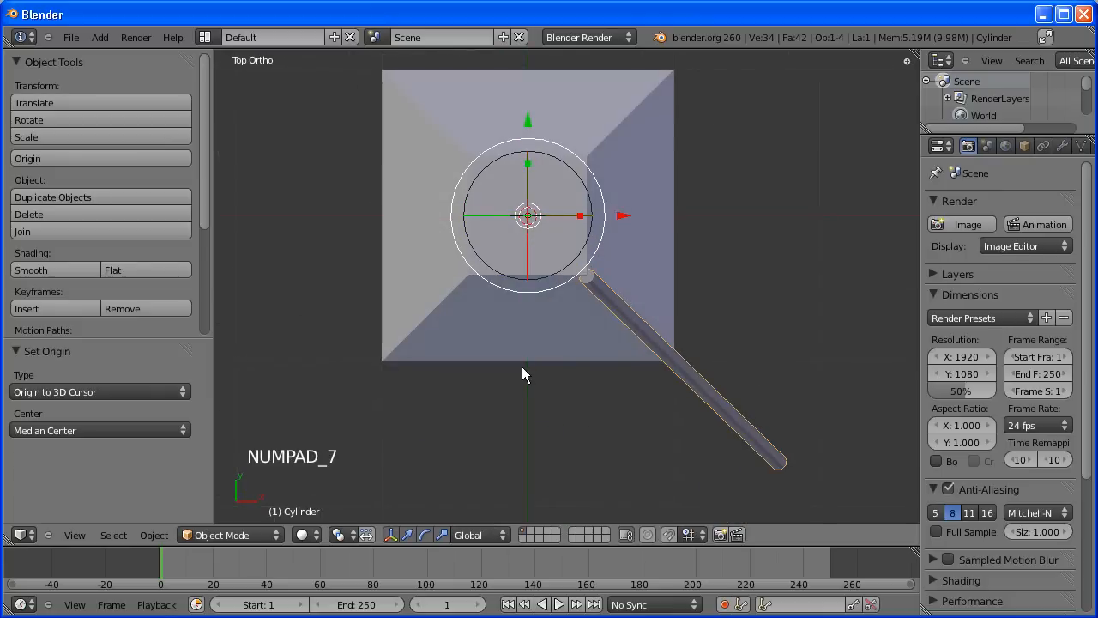
pyautogui.scroll(-2, 521, 374)
pyautogui.keyDown('shift'); pyautogui.moveTo(522, 374); pyautogui.dragTo(687, 417, button='middle'); pyautogui.keyUp('shift')
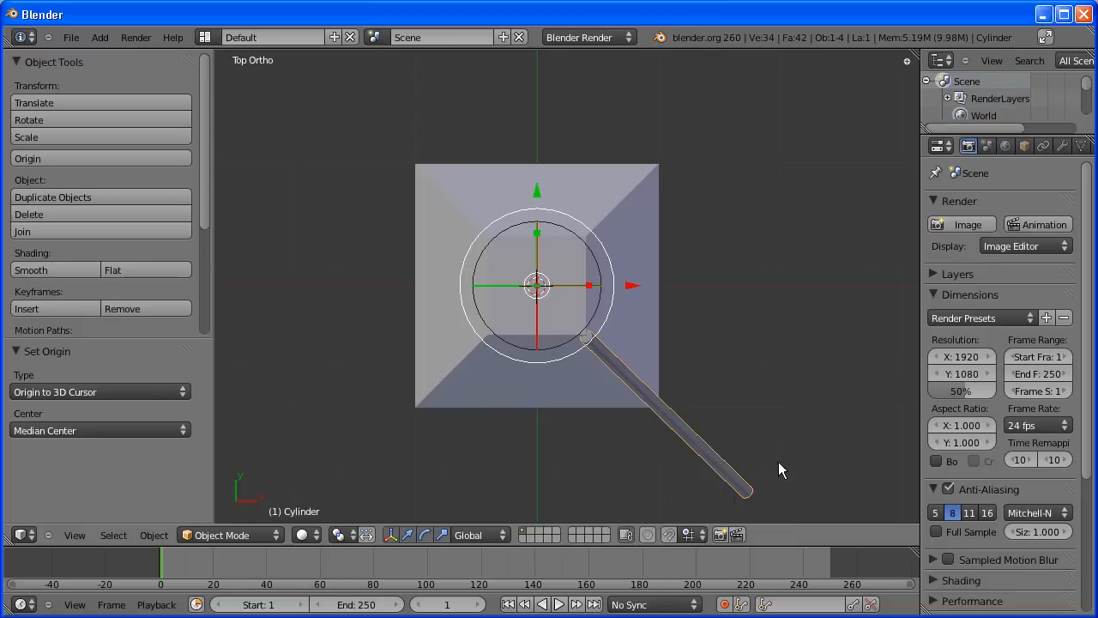
pyautogui.rightClick(751, 500)
pyautogui.click(751, 501)
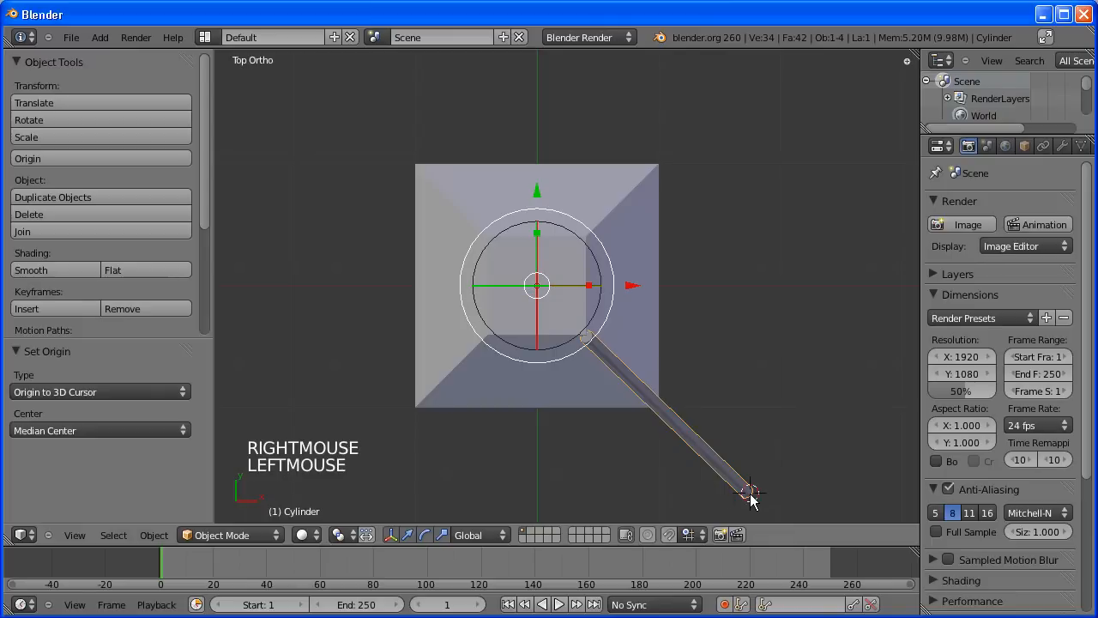
pyautogui.keyDown('shift'); pyautogui.moveTo(795, 455); pyautogui.dragTo(745, 298, button='middle'); pyautogui.keyUp('shift')
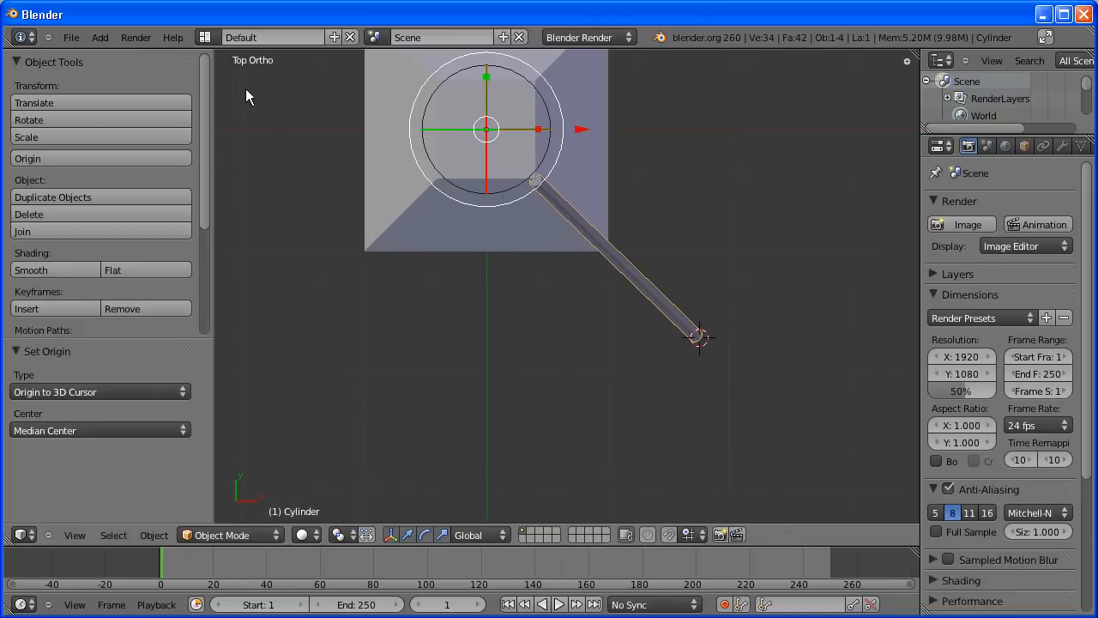
pyautogui.click(100, 37)
pyautogui.moveTo(114, 57)
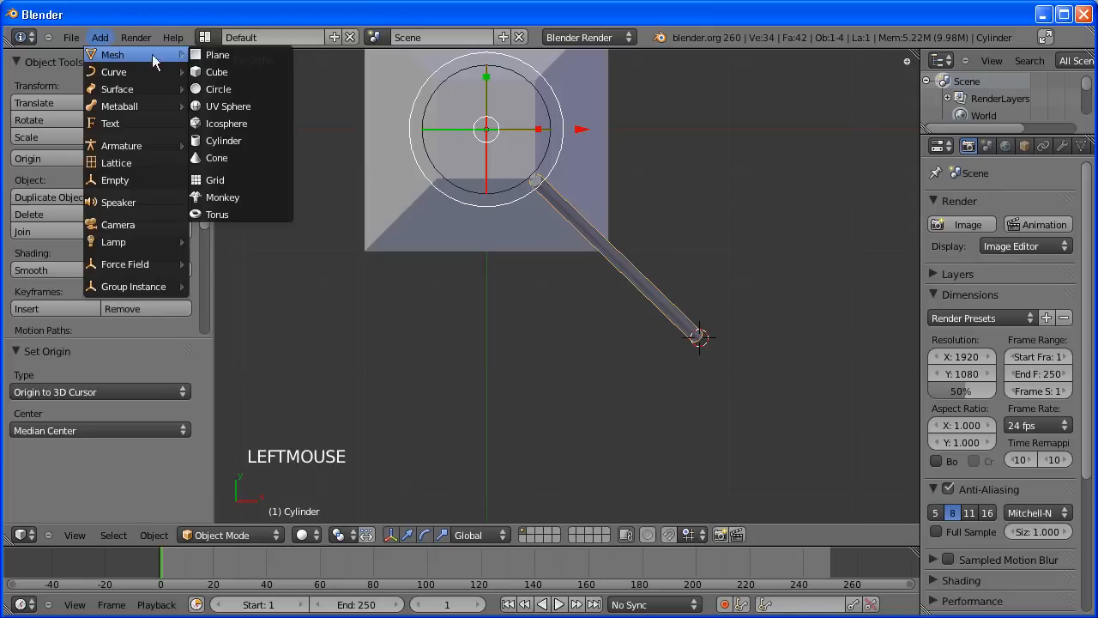
pyautogui.click(221, 140)
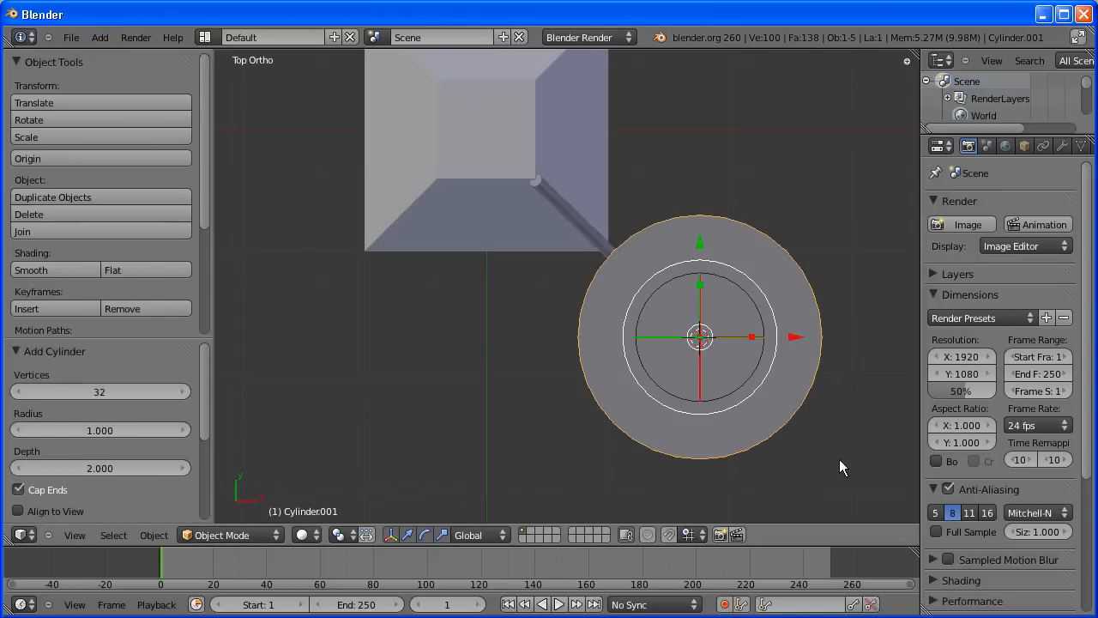
# - Scale the new cylinder to about 0.328, and flatten it along Z to about 0.182 in the front view
pyautogui.press('s')
pyautogui.press('s')
pyautogui.click(748, 378)
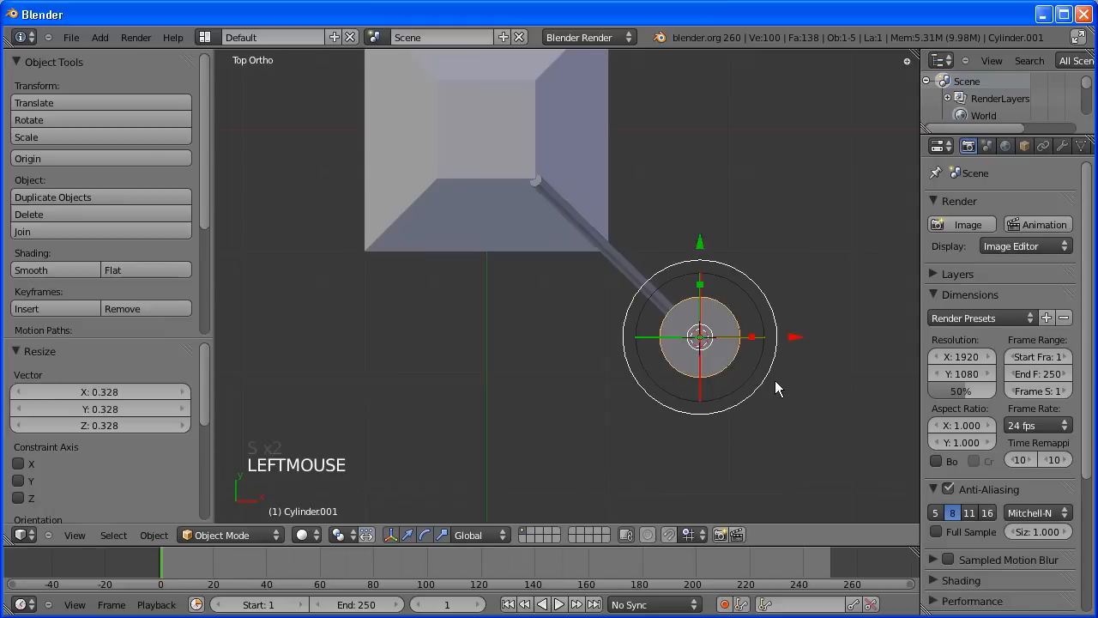
pyautogui.press('KP_1')
pyautogui.scroll(-2, 777, 384)
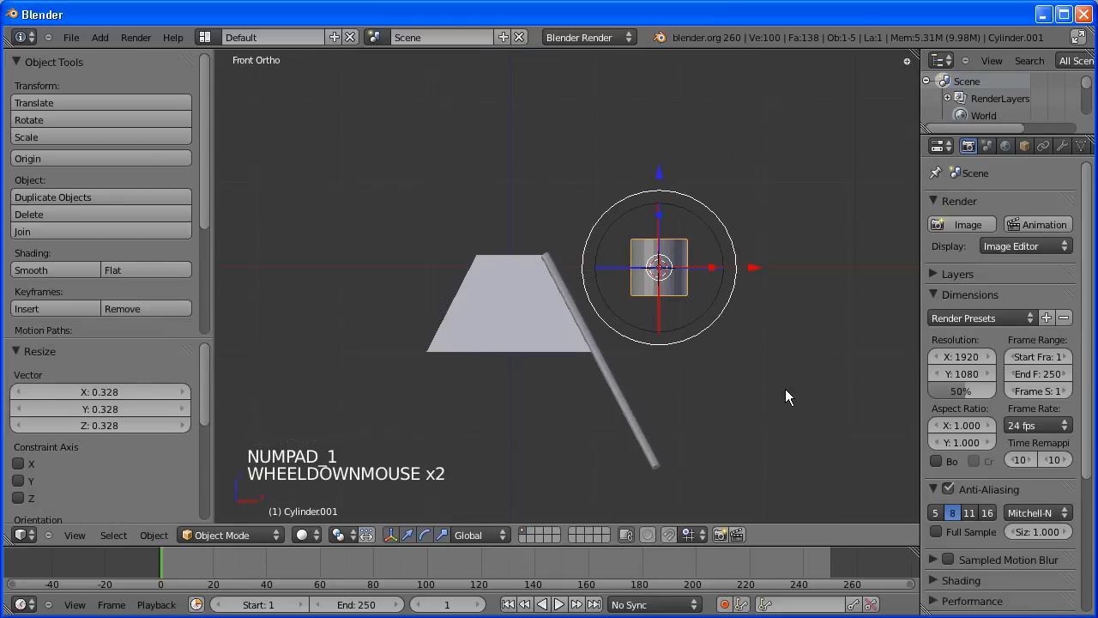
pyautogui.keyDown('shift'); pyautogui.moveTo(784, 390); pyautogui.dragTo(753, 286, button='middle'); pyautogui.keyUp('shift')
pyautogui.moveTo(635, 140); pyautogui.dragTo(635, 179)
pyautogui.click(635, 180)
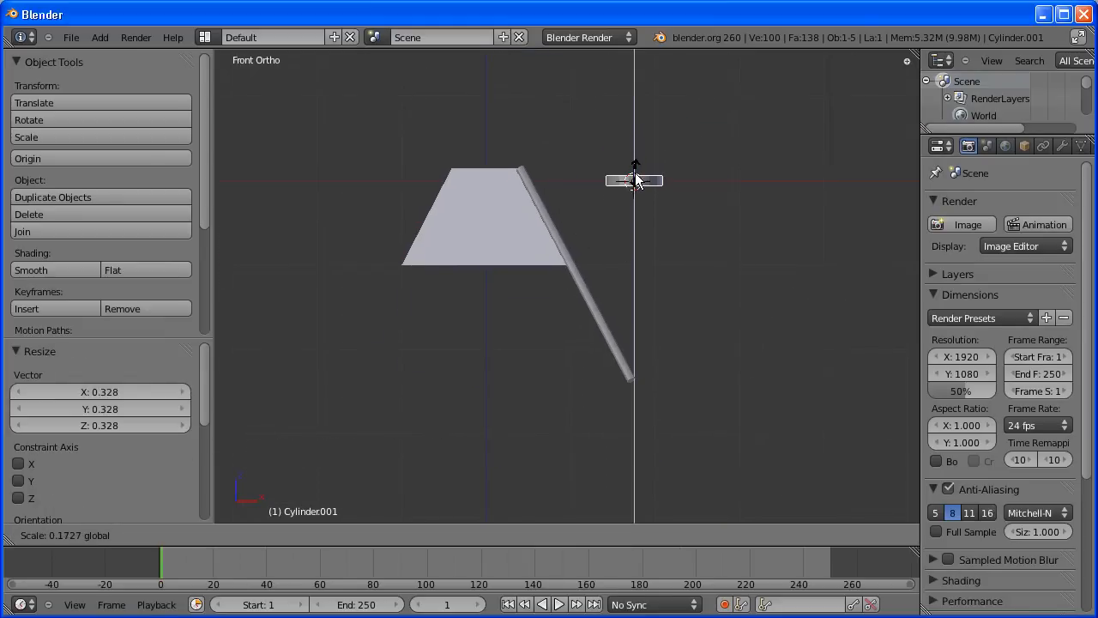
# - Move the flattened cylinder about -2.368 along Z onto the lower end of the leg as its foot
pyautogui.press('g')
pyautogui.press('z')
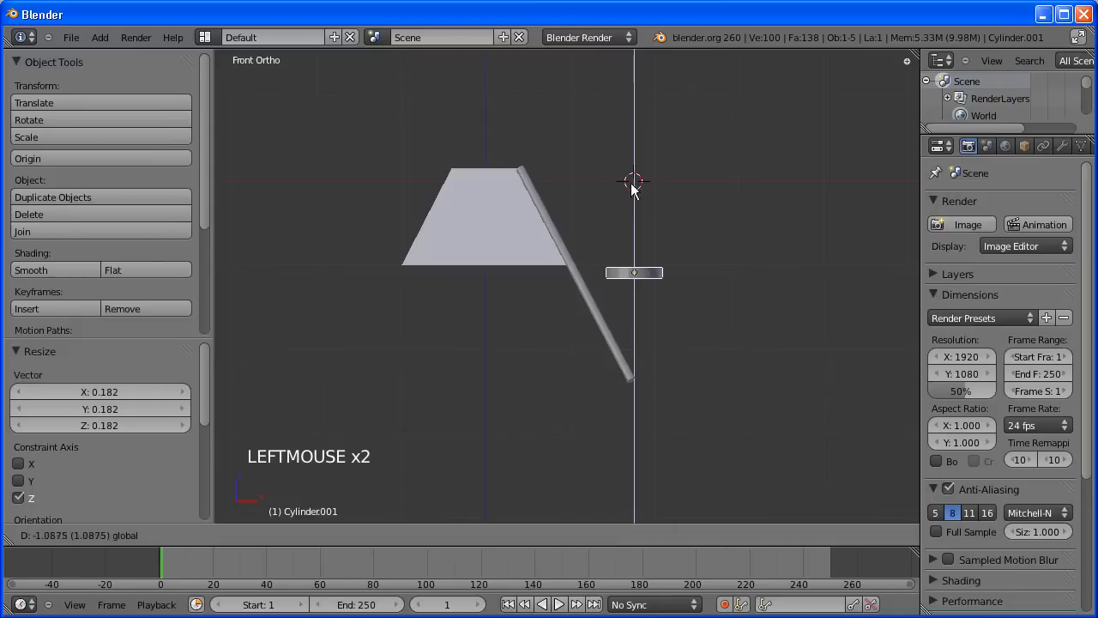
pyautogui.click(630, 288)
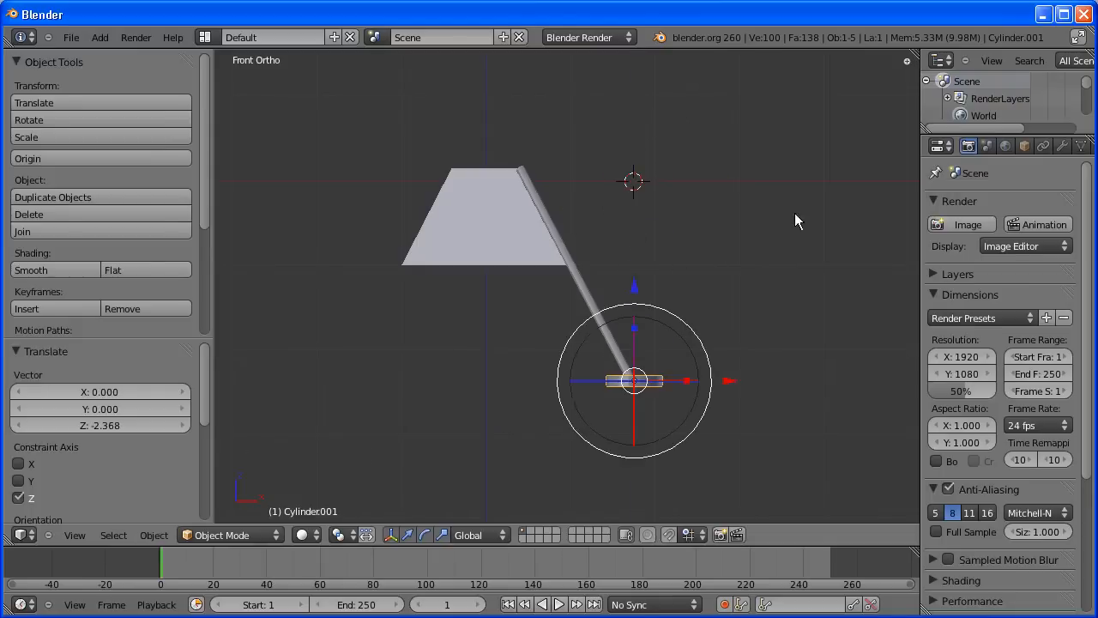
# - Centre the foot on the leg's end by nudging it about -0.029 along X, 0.011 along Y and -0.009 along X
pyautogui.moveTo(797, 220); pyautogui.dragTo(694, 277, button='middle')
pyautogui.scroll(6, 662, 406)
pyautogui.scroll(2, 672, 147)
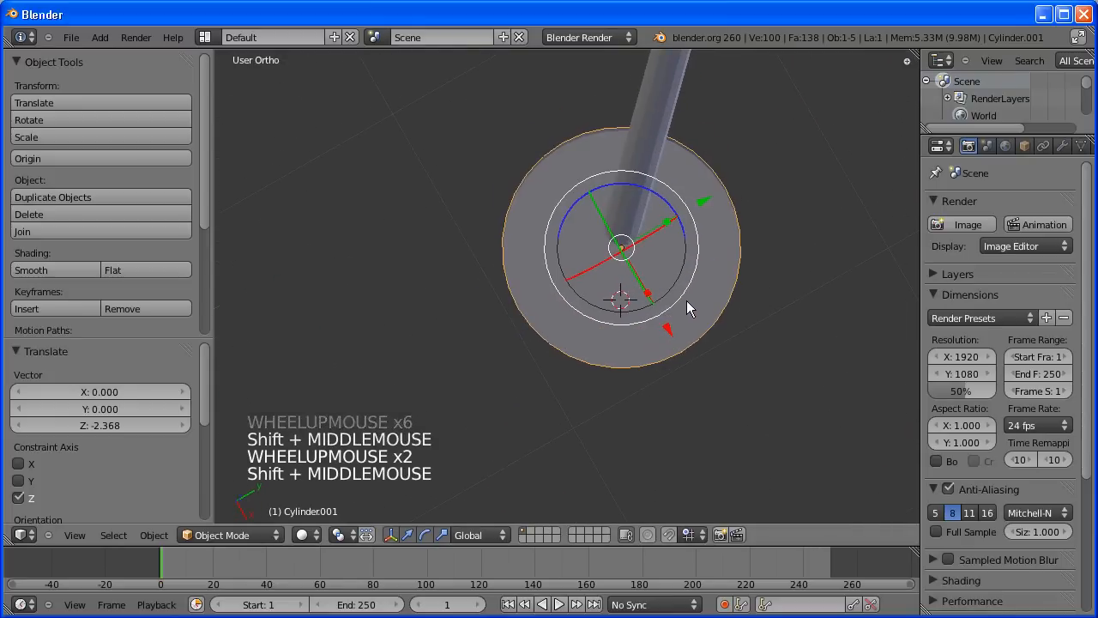
pyautogui.moveTo(665, 325); pyautogui.dragTo(660, 318)
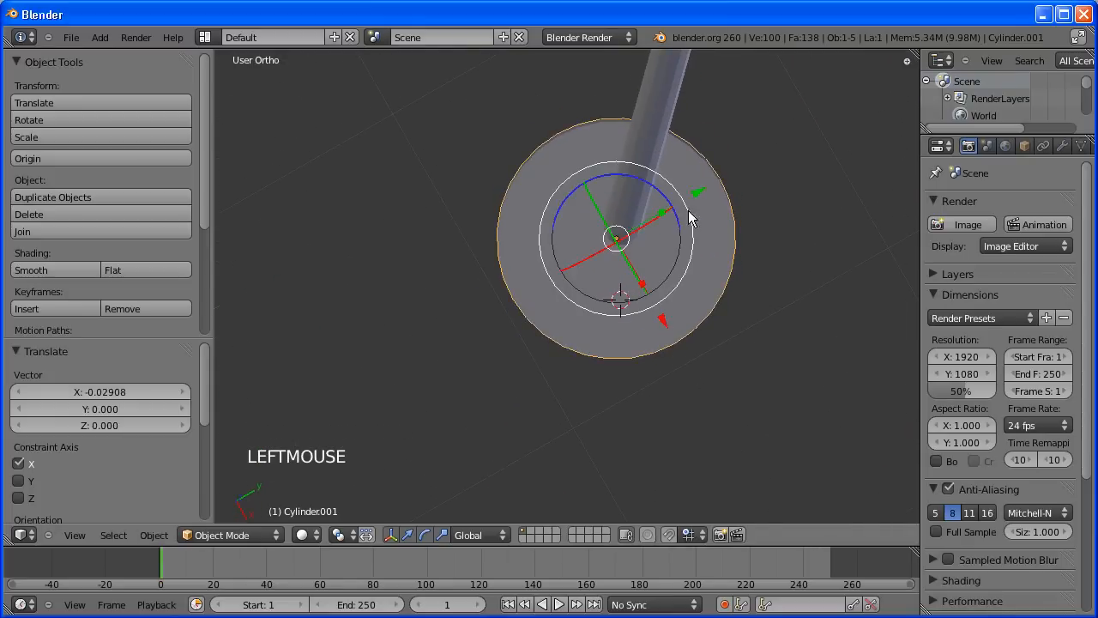
pyautogui.moveTo(694, 190); pyautogui.dragTo(696, 185)
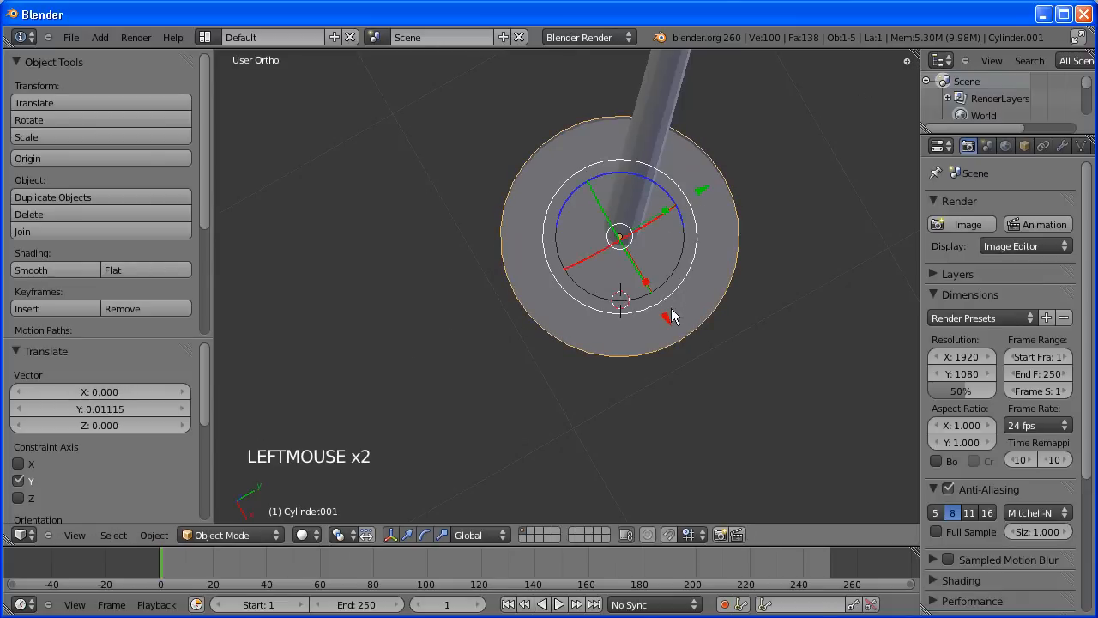
pyautogui.moveTo(670, 308)
pyautogui.mouseDown()
pyautogui.moveTo(662, 313)
pyautogui.moveTo(679, 326)
pyautogui.mouseUp()
pyautogui.moveTo(679, 326); pyautogui.dragTo(656, 261, button='middle')
pyautogui.scroll(-8, 683, 214)
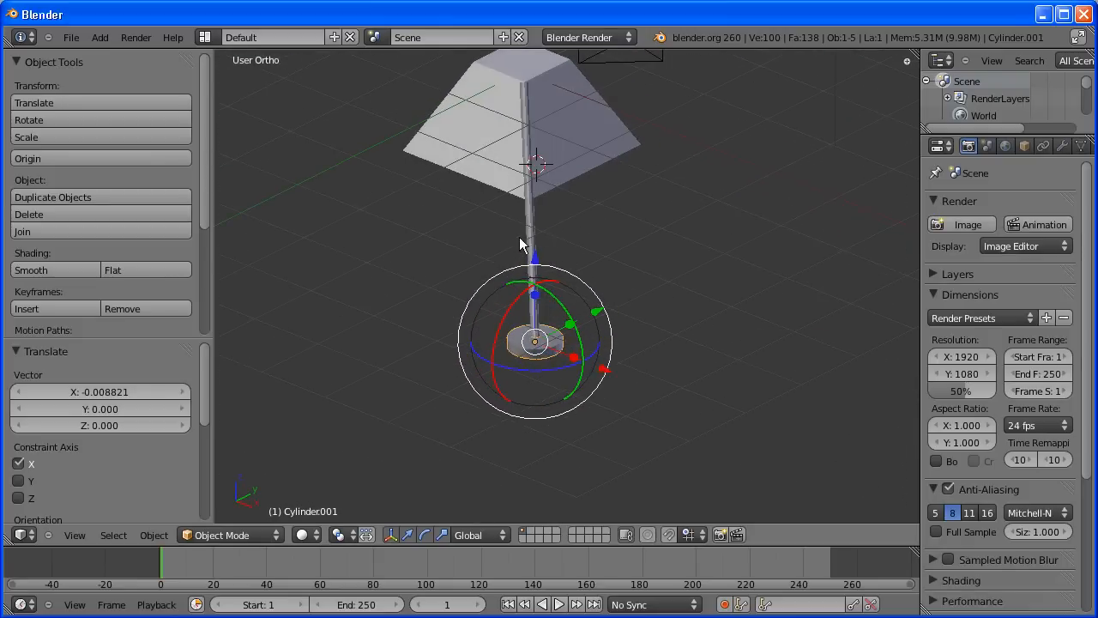
# - Select the foot and the leg cylinder together, with the leg active, and join them into one object
pyautogui.rightClick(549, 347)
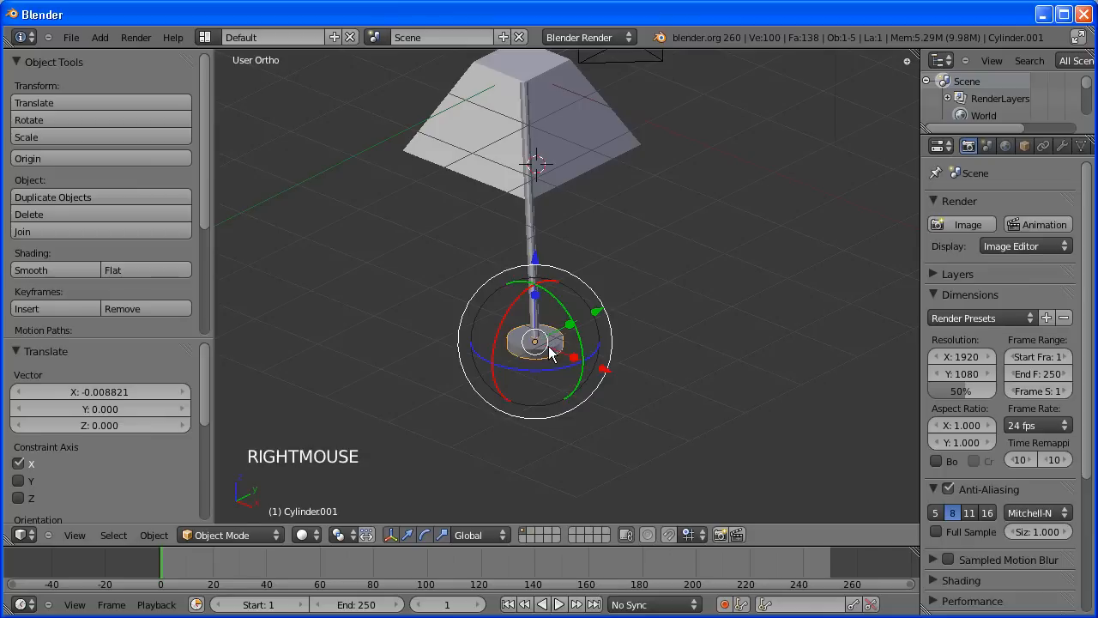
pyautogui.scroll(4, 549, 350)
pyautogui.rightClick(486, 394)
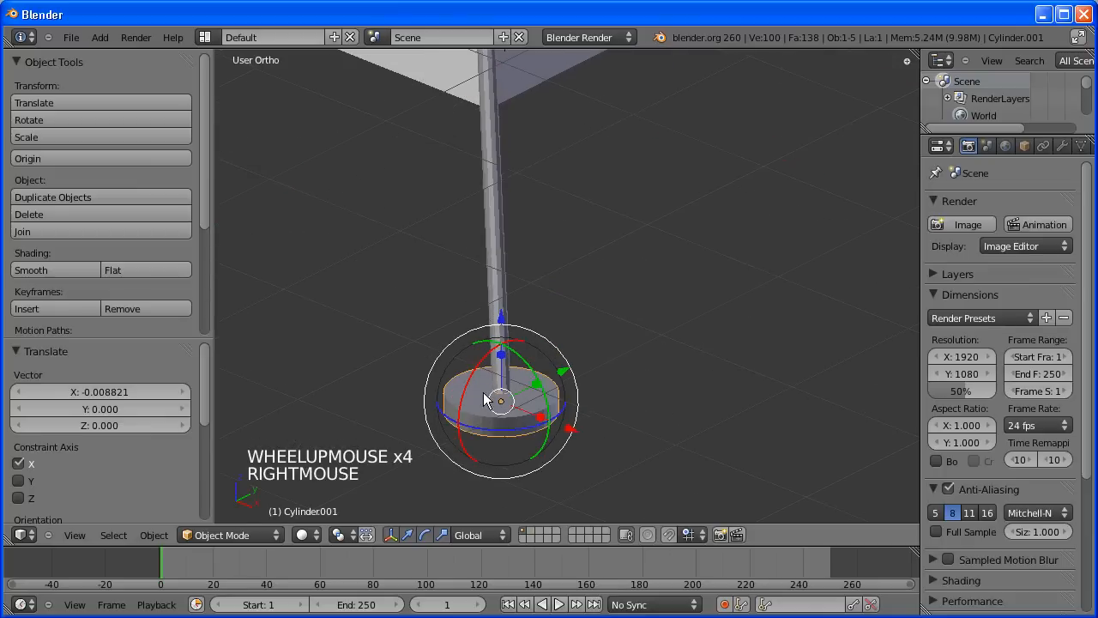
pyautogui.keyDown('shift'); pyautogui.rightClick(495, 265); pyautogui.keyUp('shift')
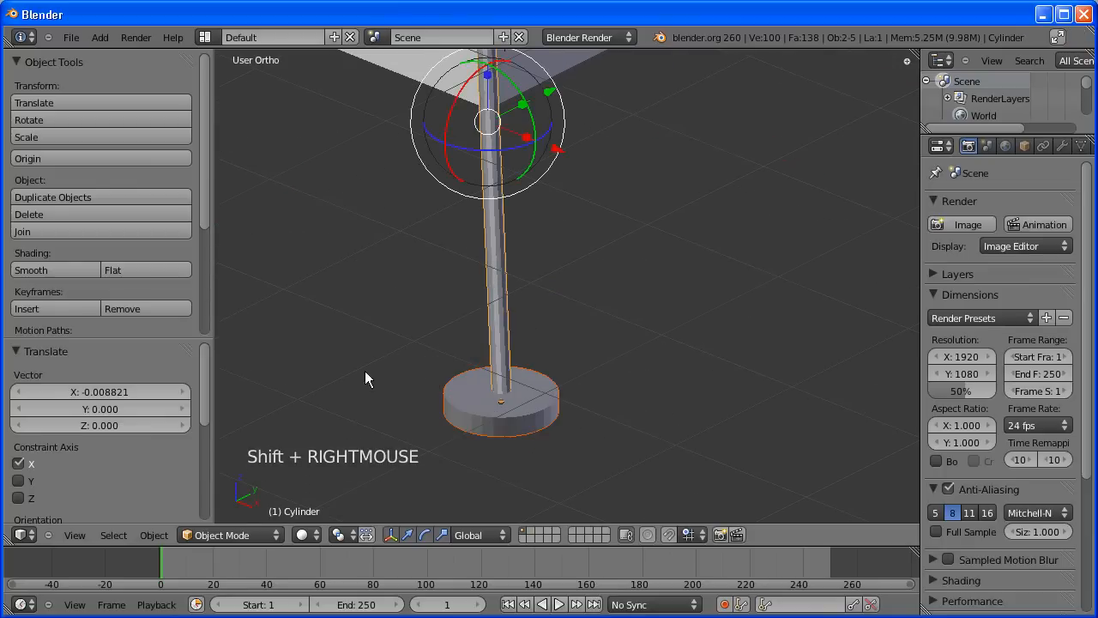
pyautogui.click(155, 534)
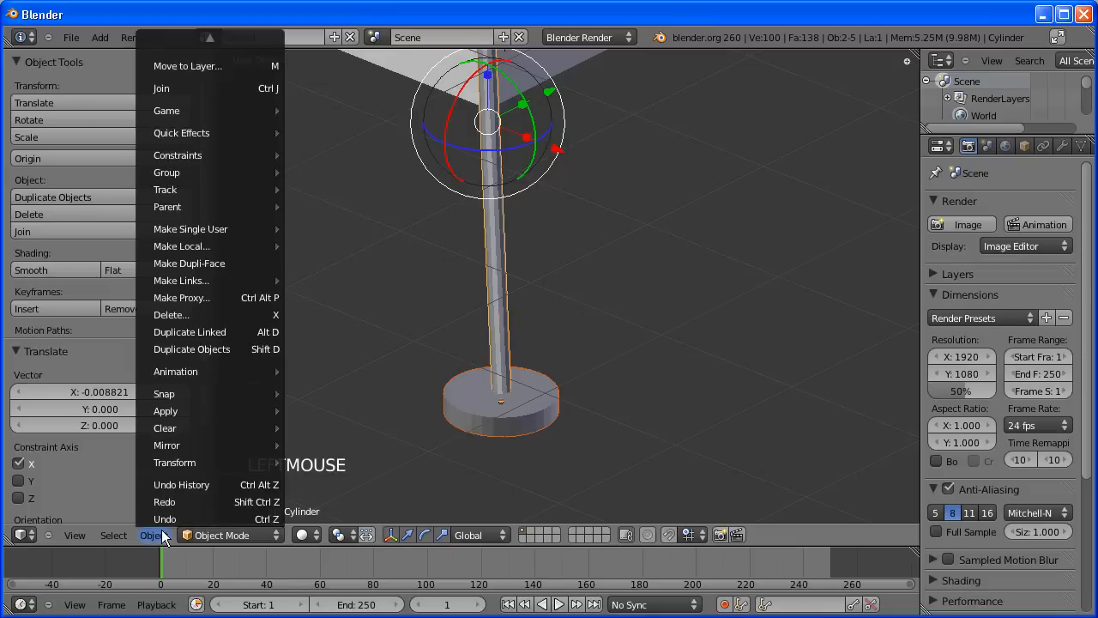
pyautogui.click(221, 92)
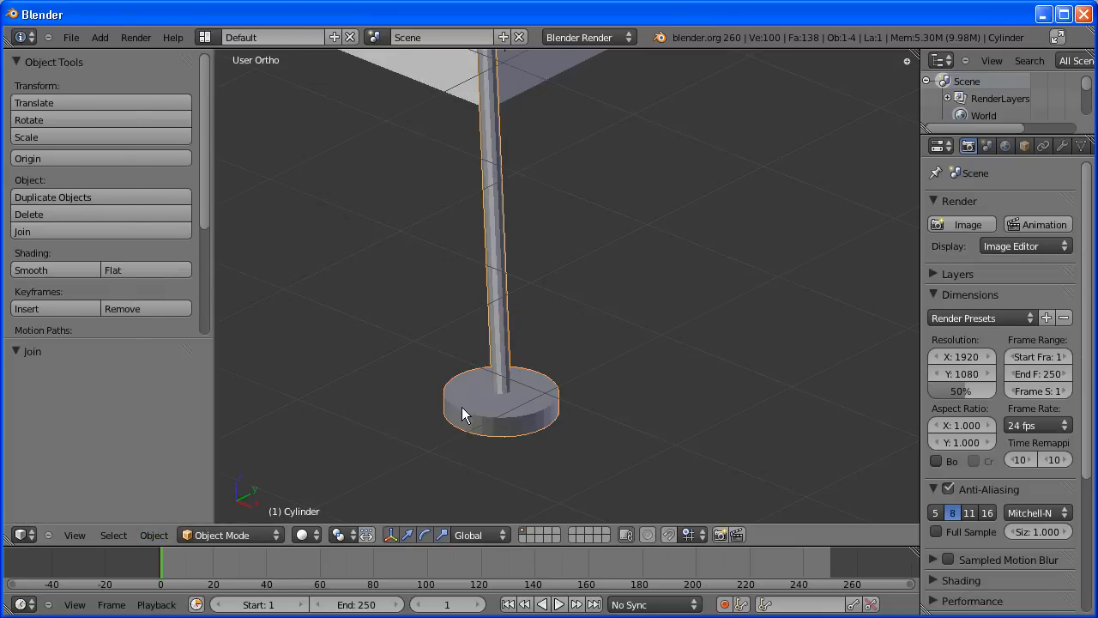
# - Duplicate the joined leg and rotate the copy -90° about the cube's centre in the top view, onto the adjacent corner
pyautogui.scroll(-4, 489, 229)
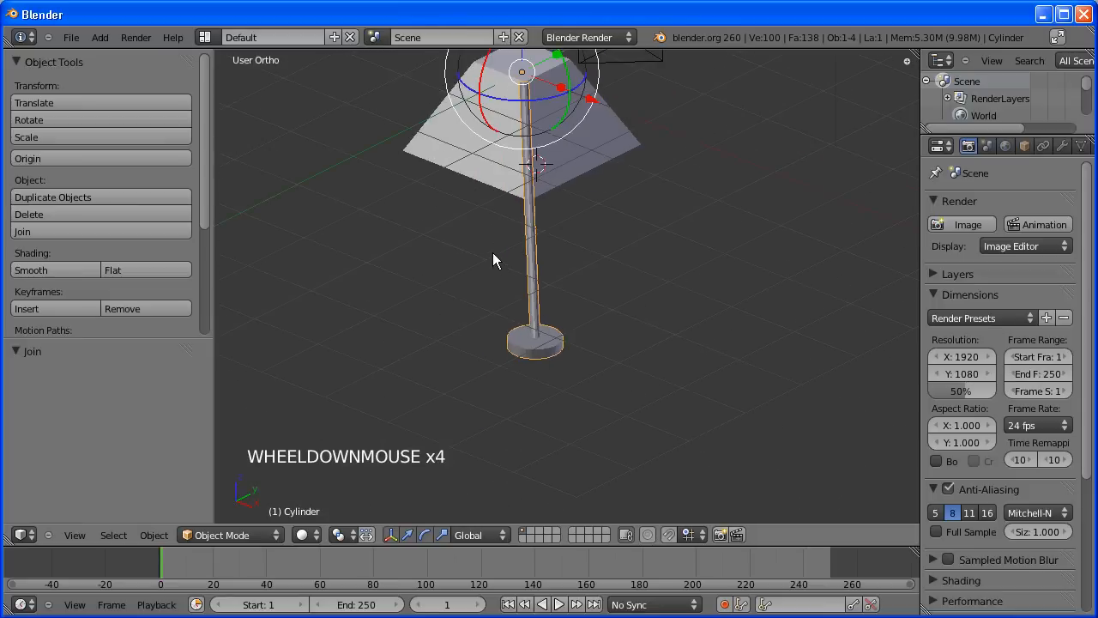
pyautogui.keyDown('shift'); pyautogui.moveTo(492, 252); pyautogui.dragTo(524, 343, button='middle'); pyautogui.keyUp('shift')
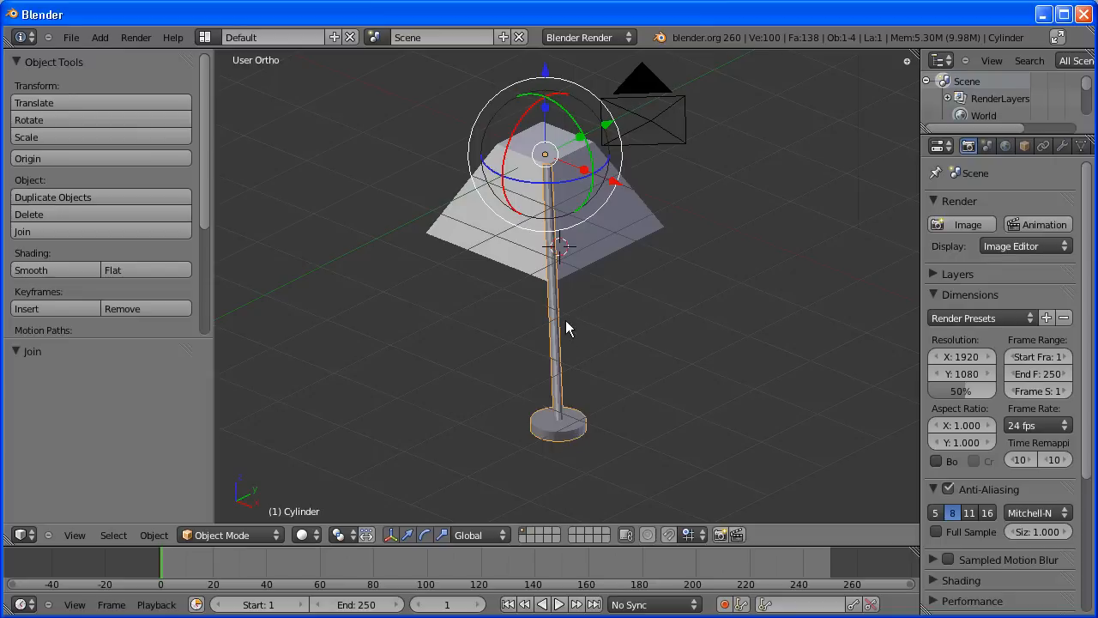
pyautogui.press('KP_7')
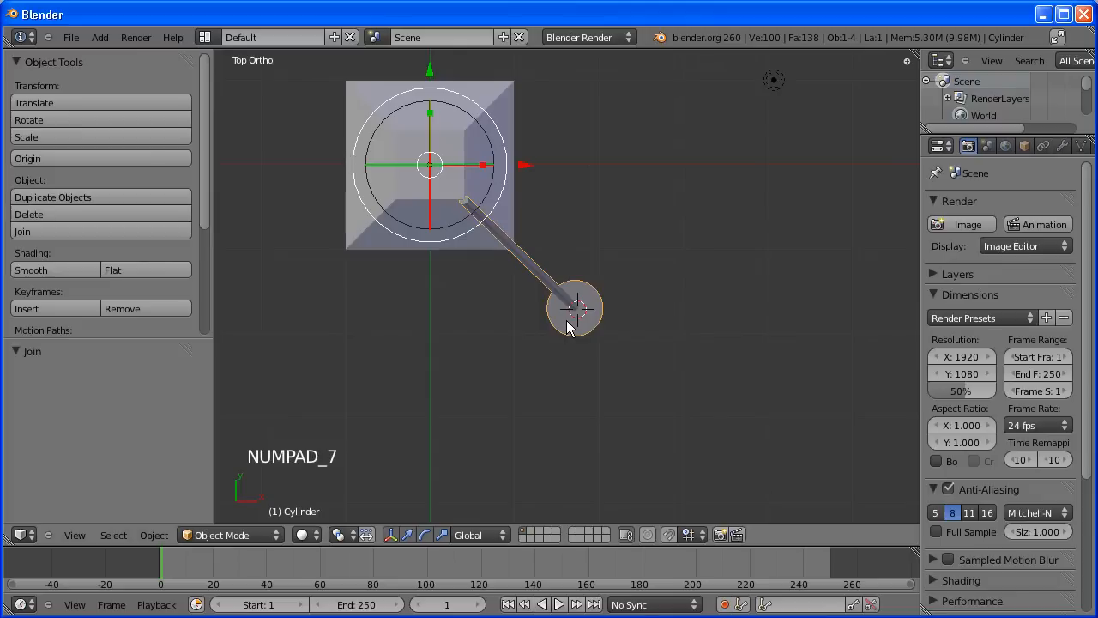
pyautogui.scroll(-1, 612, 150)
pyautogui.keyDown('shift'); pyautogui.moveTo(612, 152); pyautogui.dragTo(734, 248, button='middle'); pyautogui.keyUp('shift')
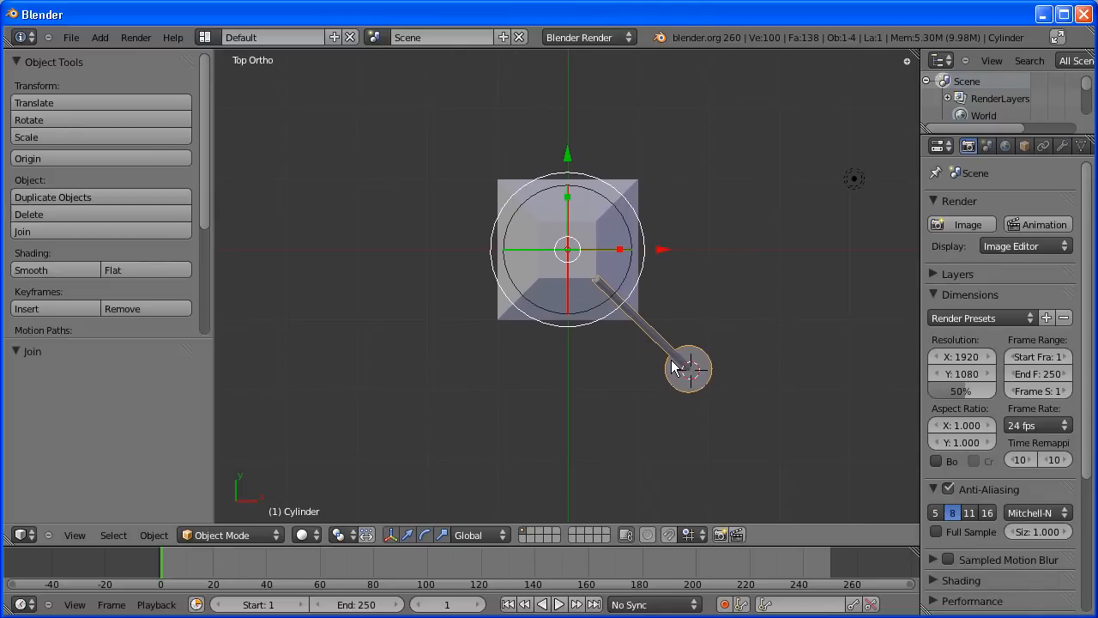
pyautogui.hotkey('shift', 'd')
pyautogui.hotkey('shift', 'd')
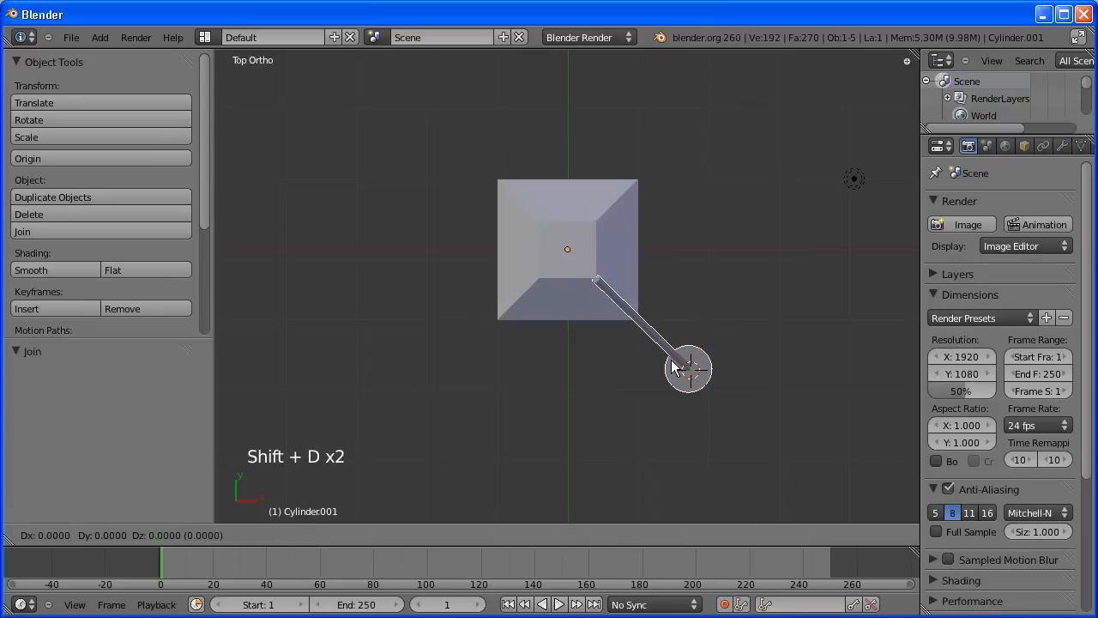
pyautogui.press('r')
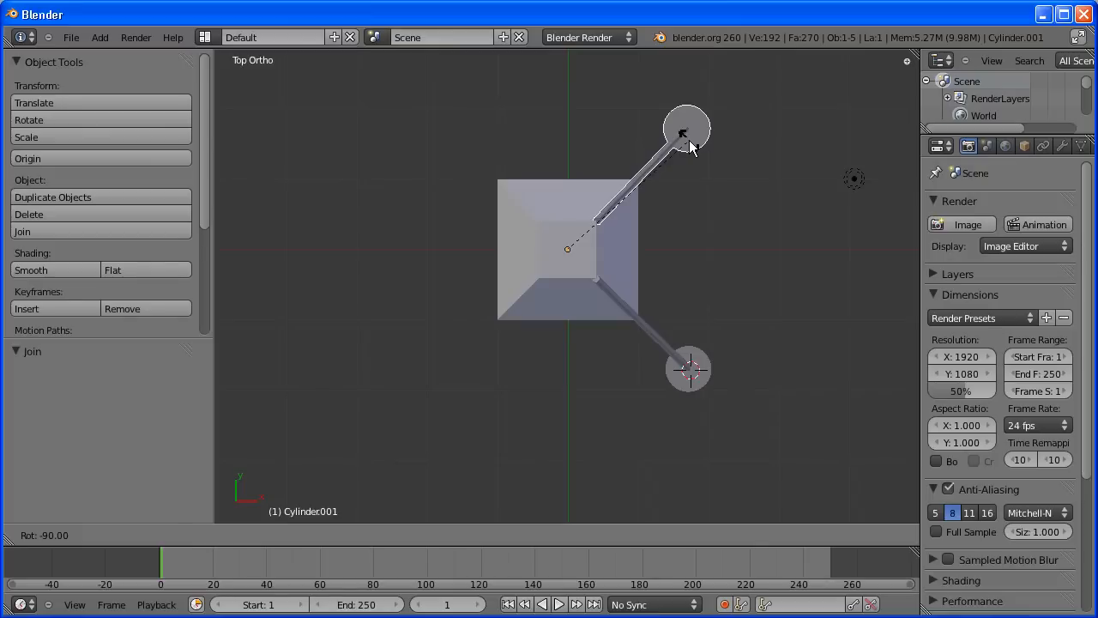
pyautogui.keyDown('ctrl'); pyautogui.click(688, 140); pyautogui.keyUp('ctrl')
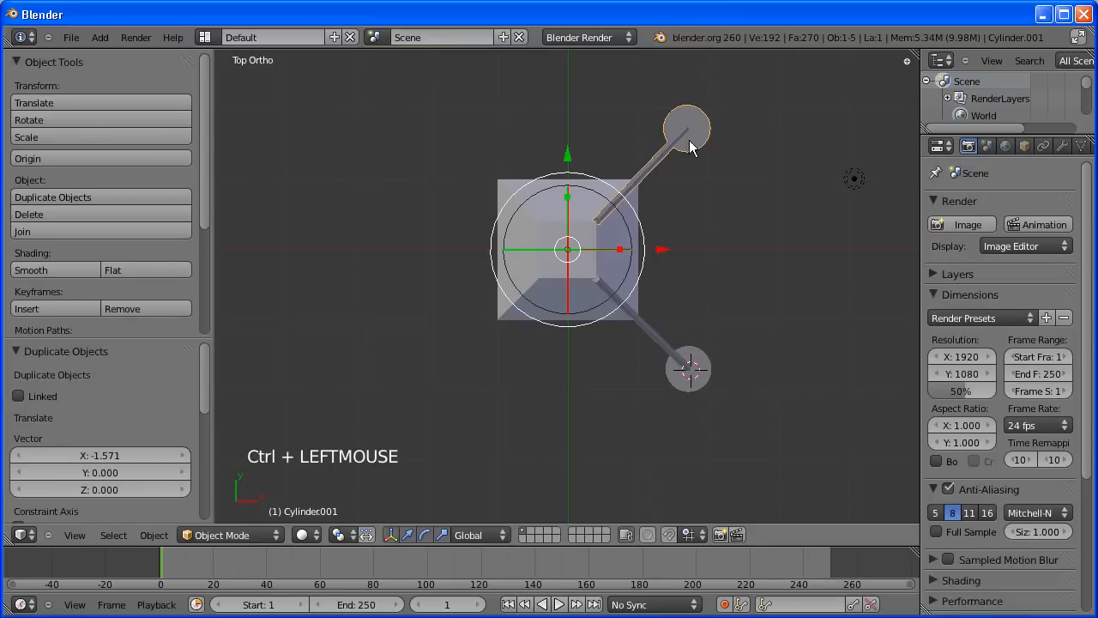
# - Duplicate the leg twice in the top view, rotating each copy a further quarter turn about the cube's centre onto the two remaining corners
pyautogui.hotkey('shift', 'd')
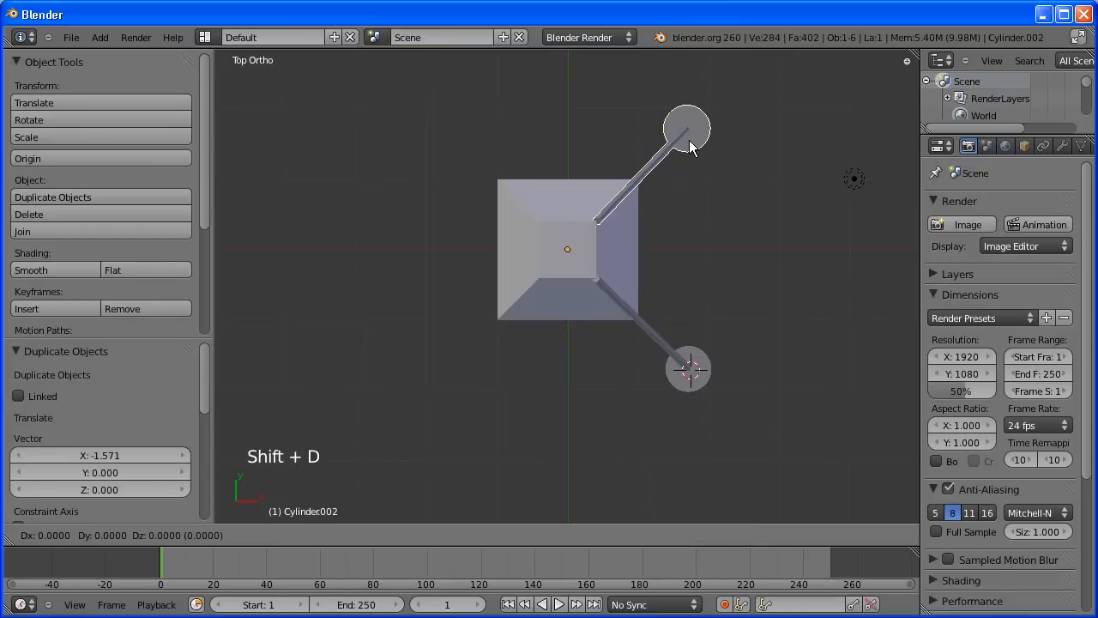
pyautogui.press('r')
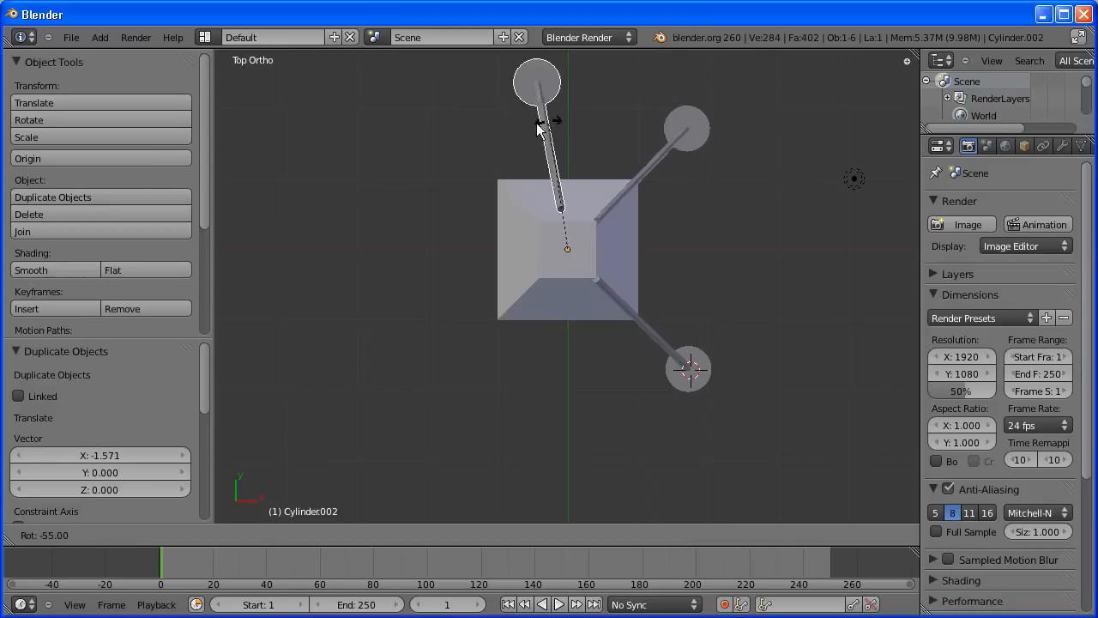
pyautogui.keyDown('ctrl'); pyautogui.click(478, 150); pyautogui.keyUp('ctrl')
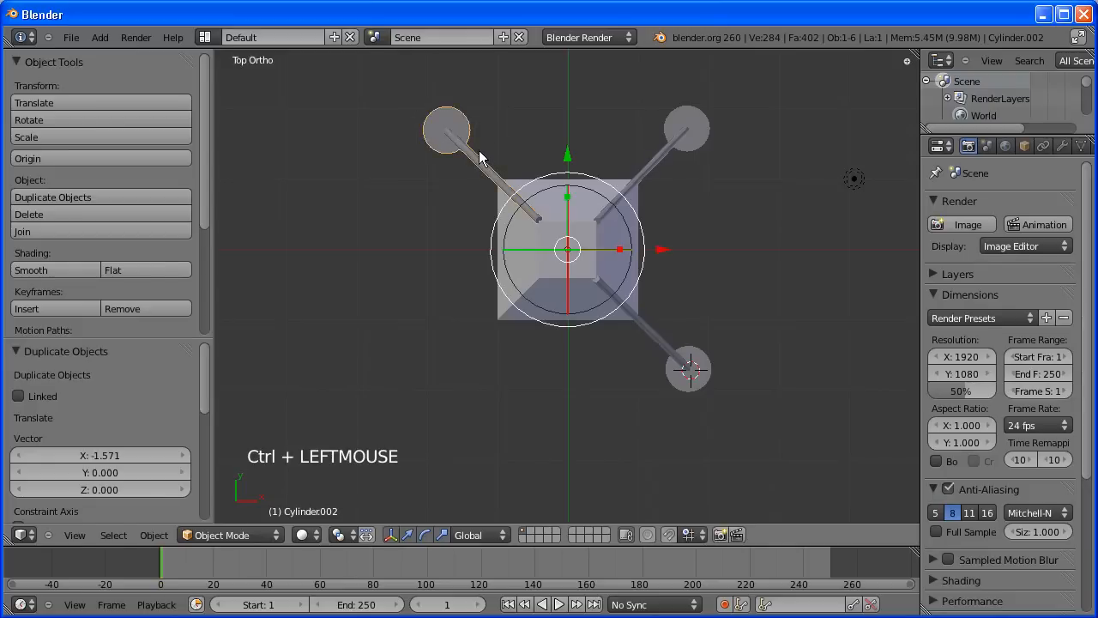
pyautogui.hotkey('shift', 'd')
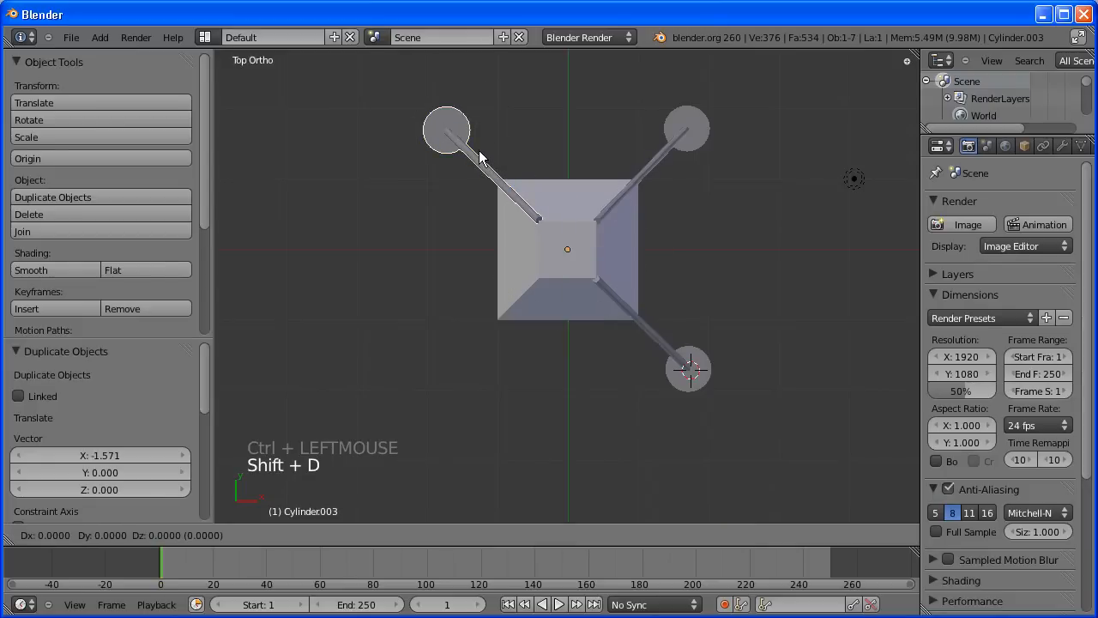
pyautogui.press('r')
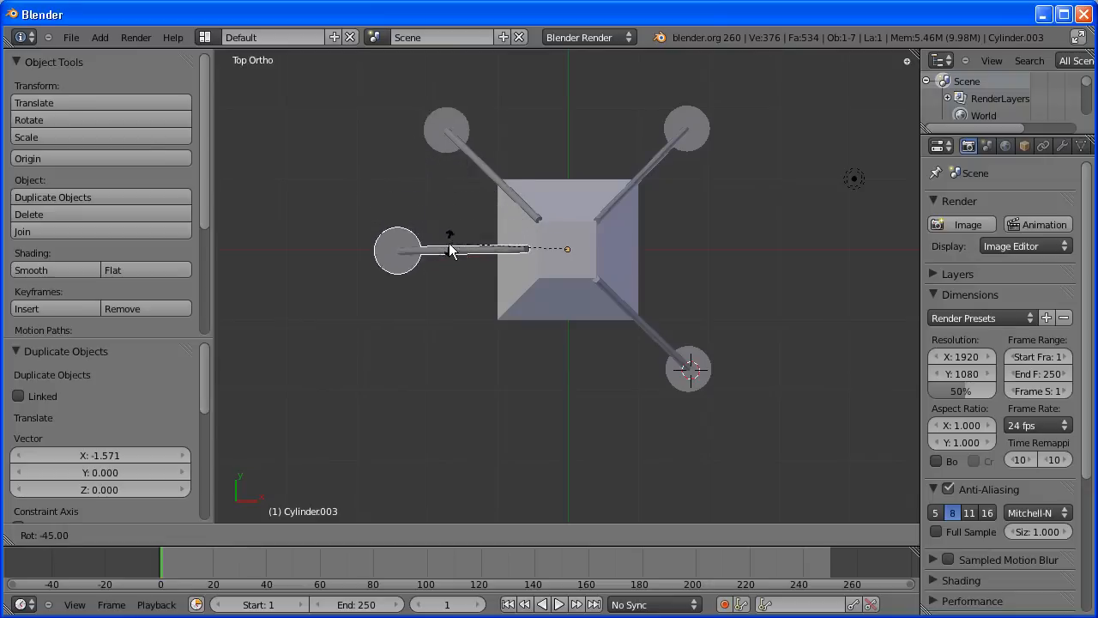
pyautogui.keyDown('ctrl'); pyautogui.click(490, 319); pyautogui.keyUp('ctrl')
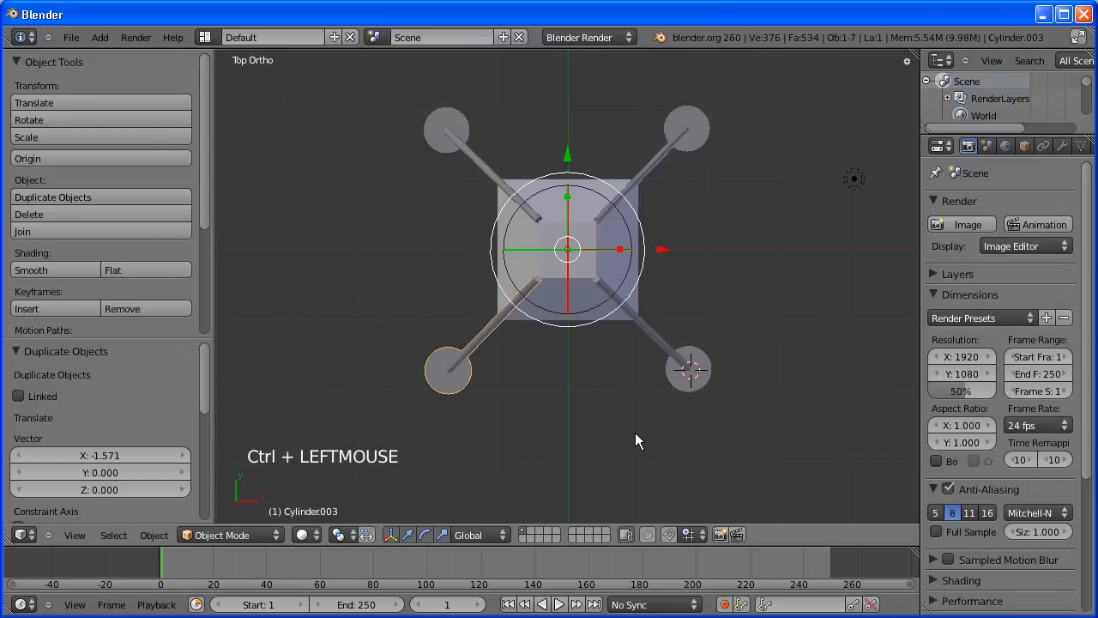
# - Select the tapered cube and snap the 3D cursor to its origin
pyautogui.moveTo(636, 433); pyautogui.dragTo(561, 321, button='middle')
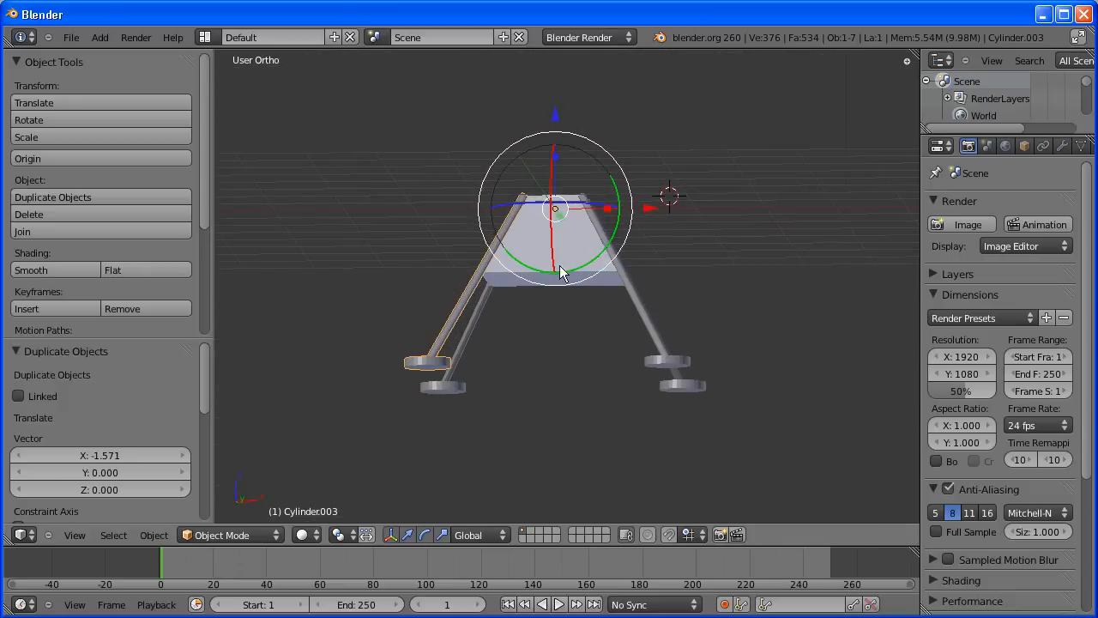
pyautogui.moveTo(560, 273); pyautogui.dragTo(605, 358, button='middle')
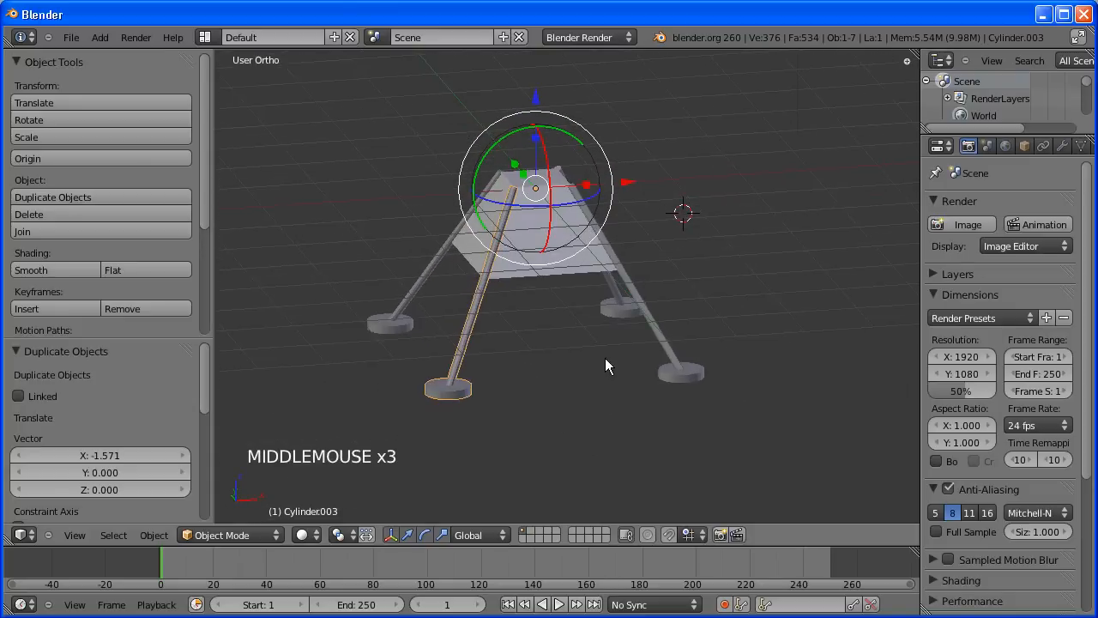
pyautogui.press('KP_7')
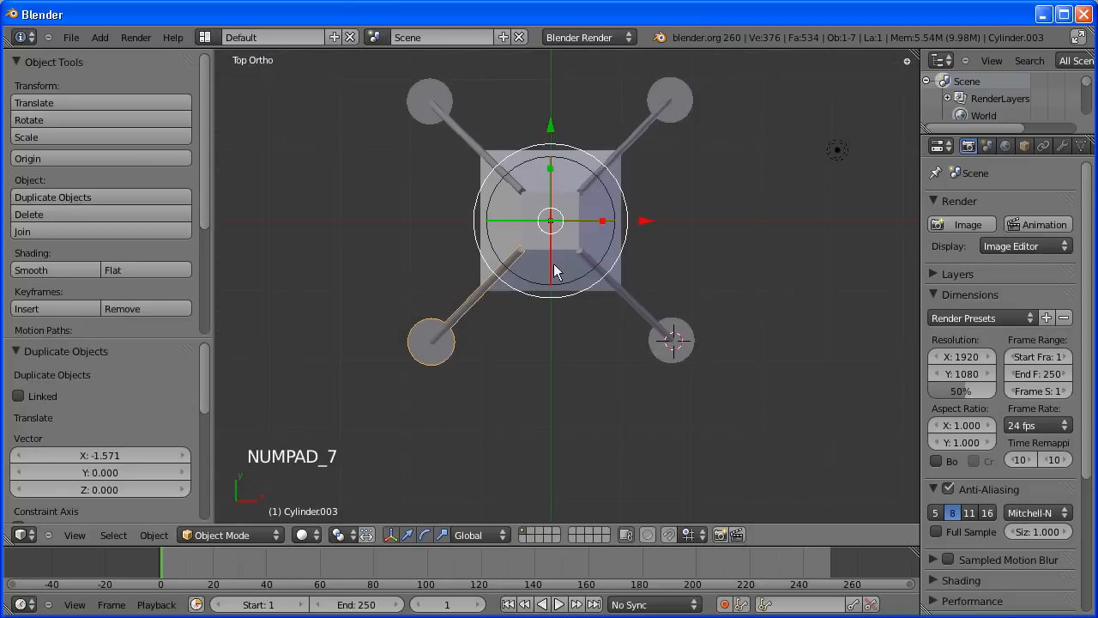
pyautogui.moveTo(738, 209)
pyautogui.mouseDown(button='middle')
pyautogui.moveTo(601, 400)
pyautogui.moveTo(631, 289)
pyautogui.moveTo(736, 231)
pyautogui.mouseUp(button='middle')
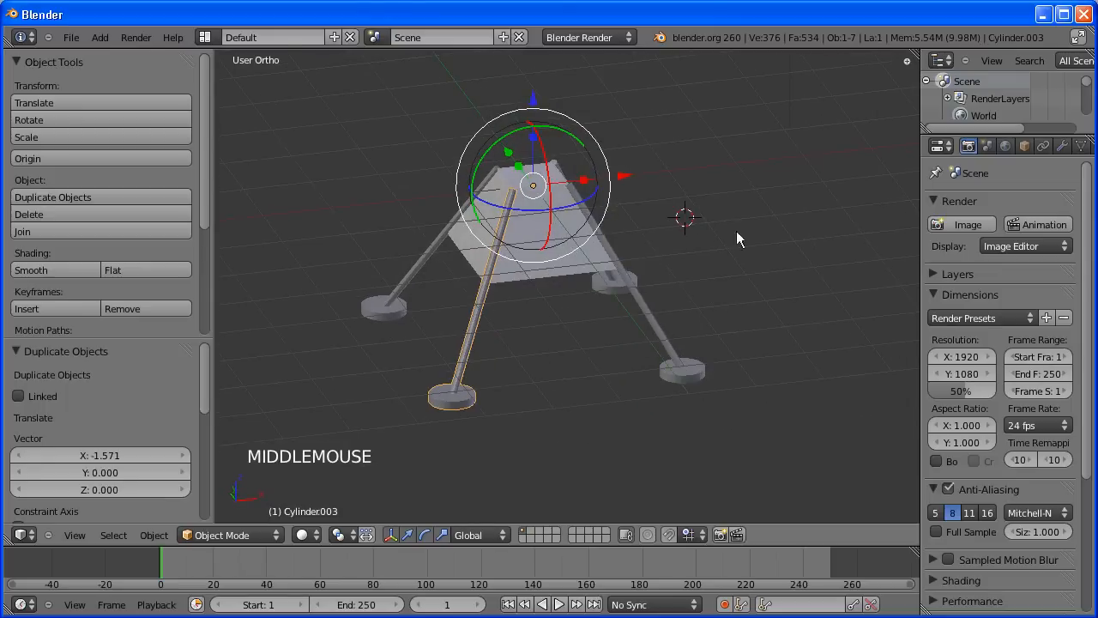
pyautogui.rightClick(552, 286)
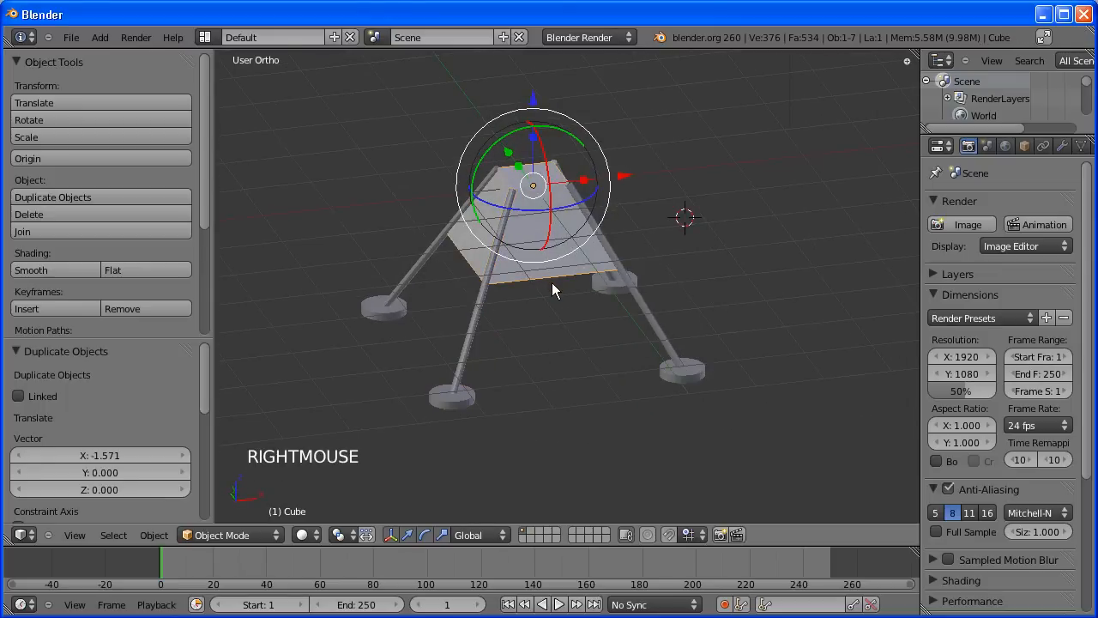
pyautogui.scroll(4, 555, 292)
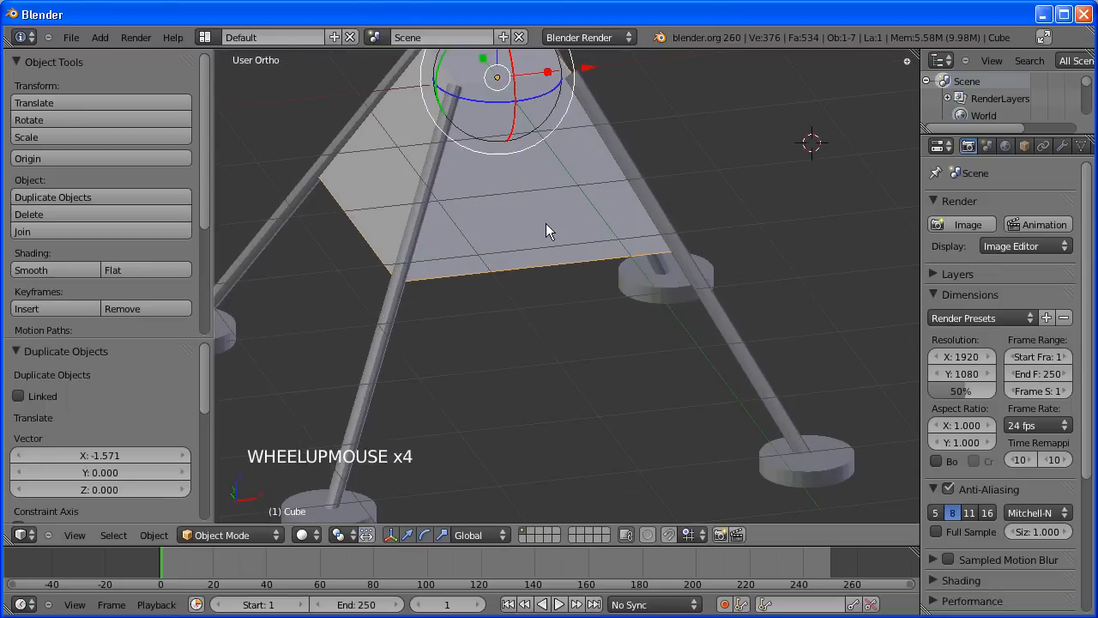
pyautogui.rightClick(547, 225)
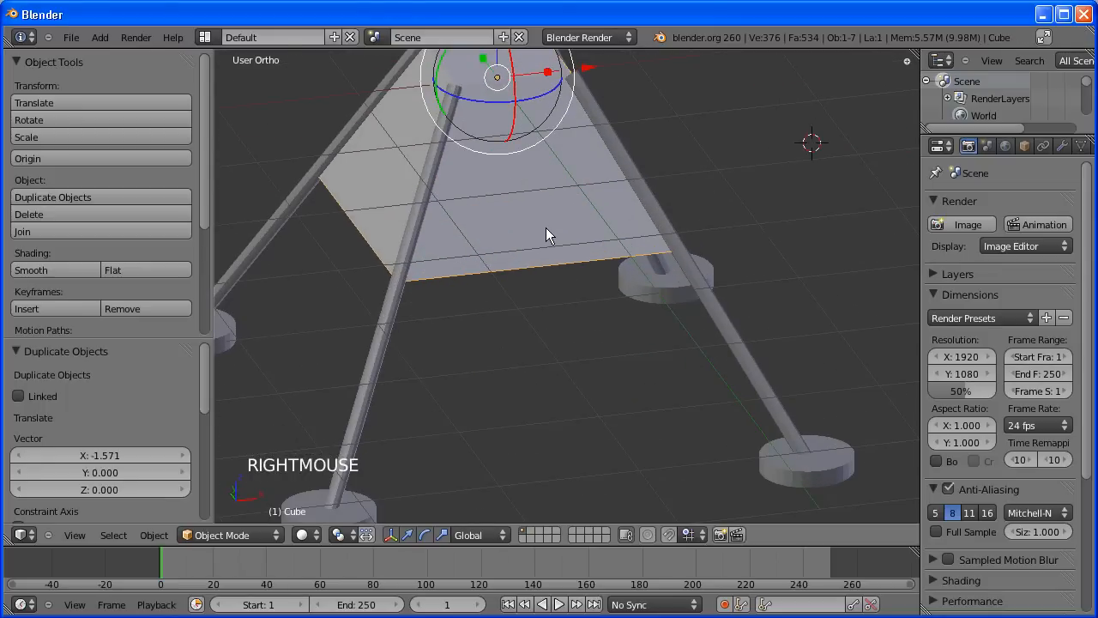
pyautogui.hotkey('shift', 's')
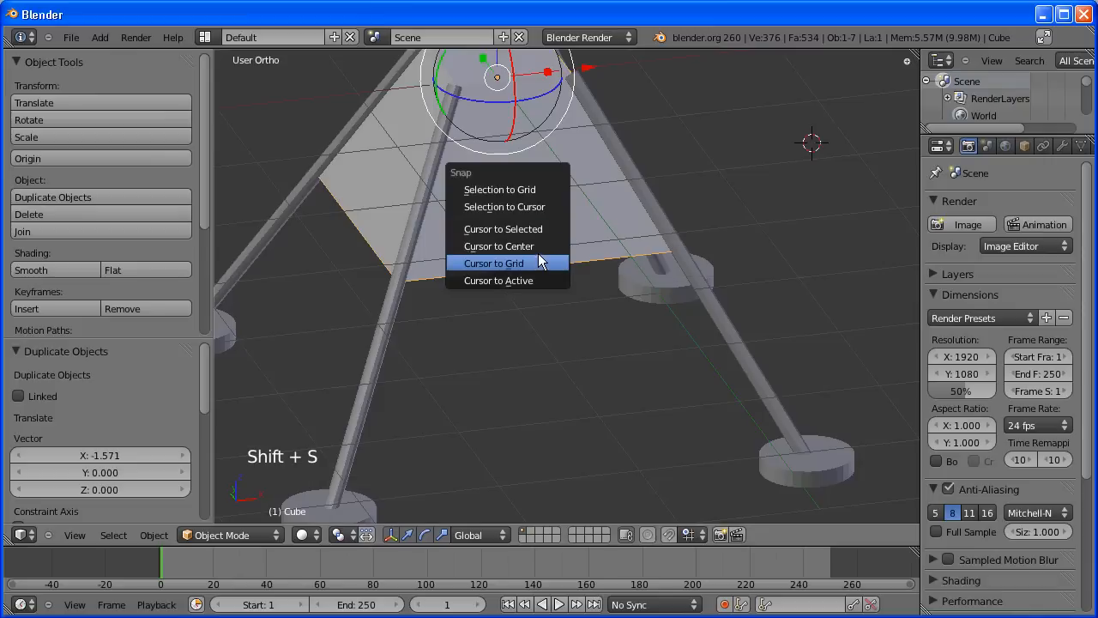
pyautogui.click(539, 246)
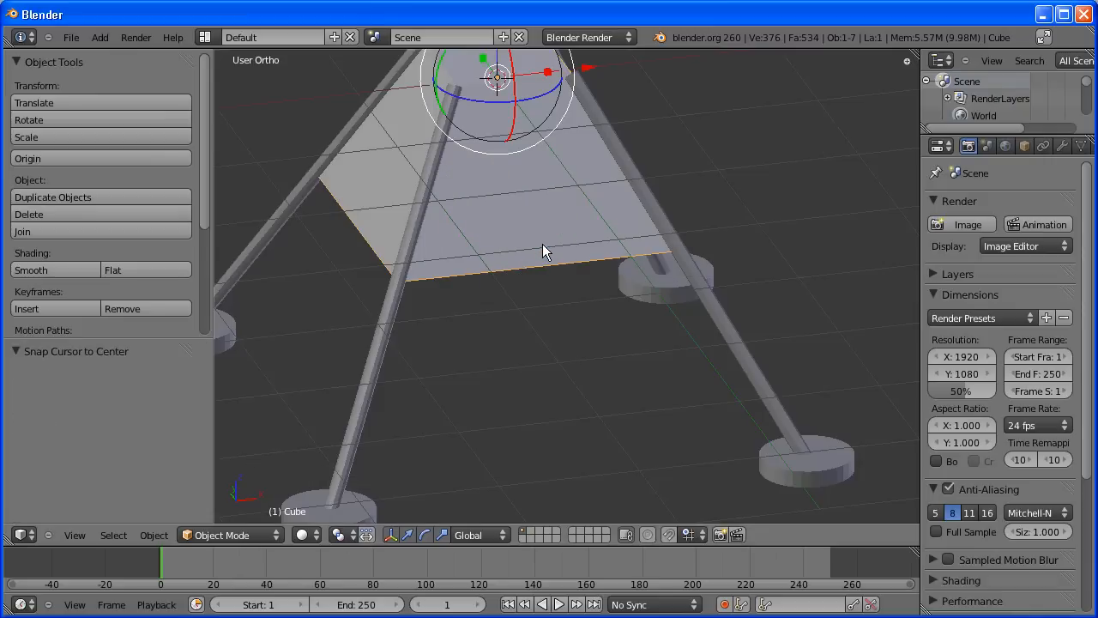
pyautogui.hotkey('shift', 's')
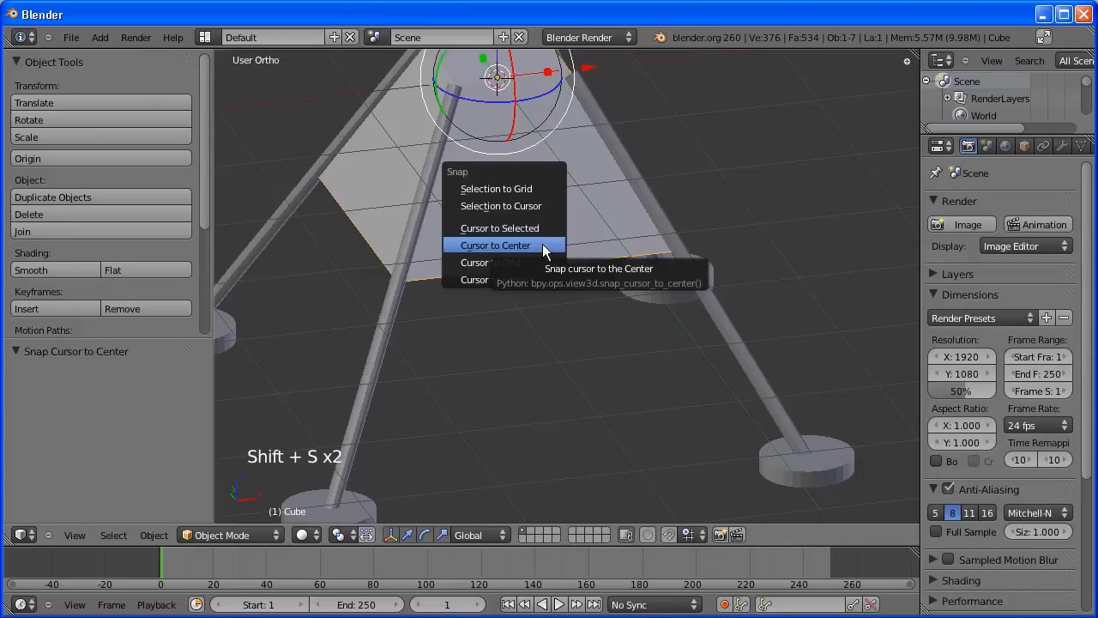
pyautogui.click(538, 227)
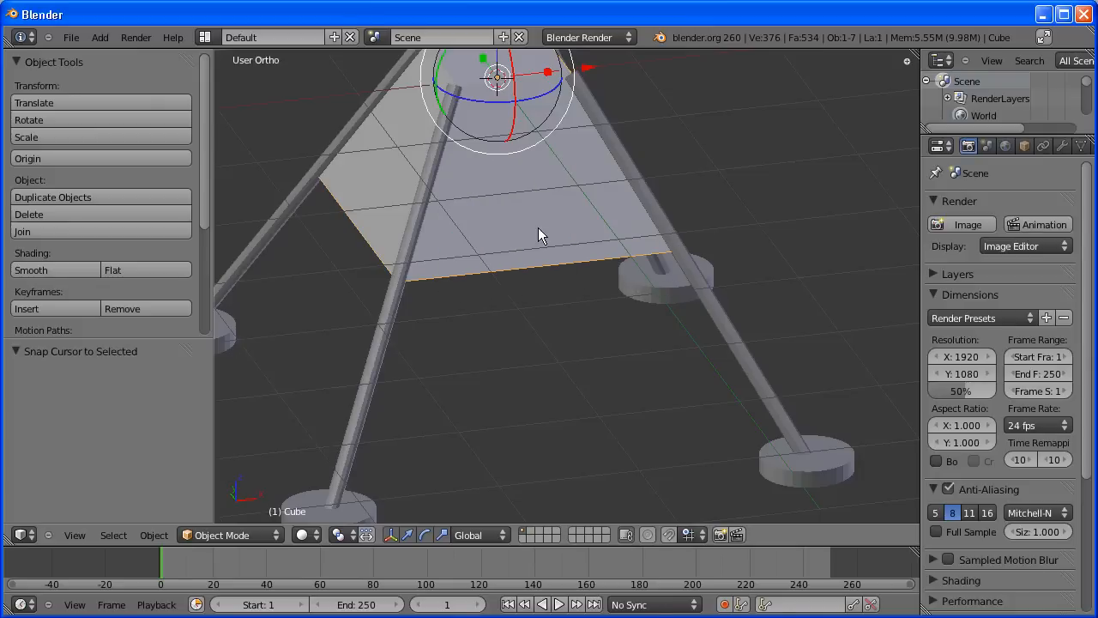
# - Add a 32-vertex mesh circle of radius 1 at the 3D cursor and move it about -2.219 along Z, below the cube
pyautogui.scroll(-3, 542, 228)
pyautogui.press('KP_1')
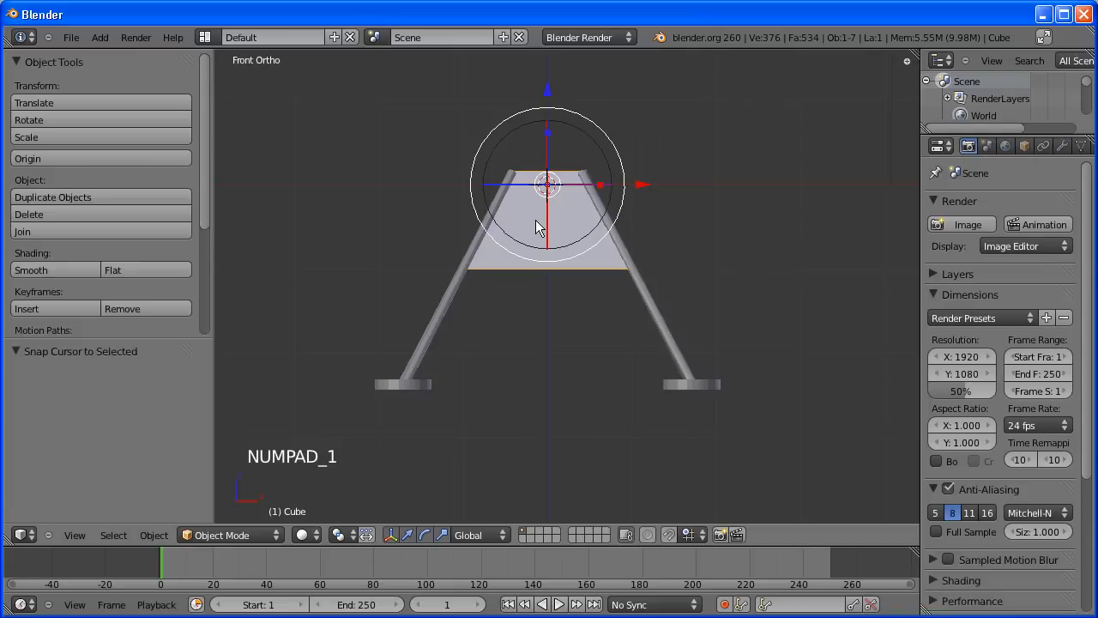
pyautogui.click(101, 37)
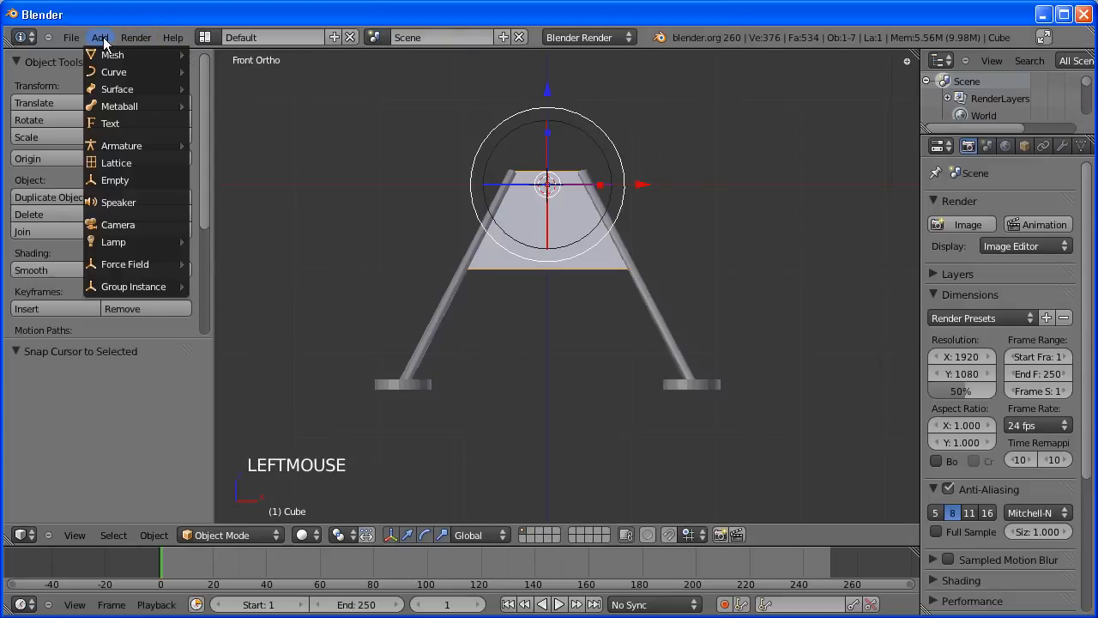
pyautogui.moveTo(111, 54)
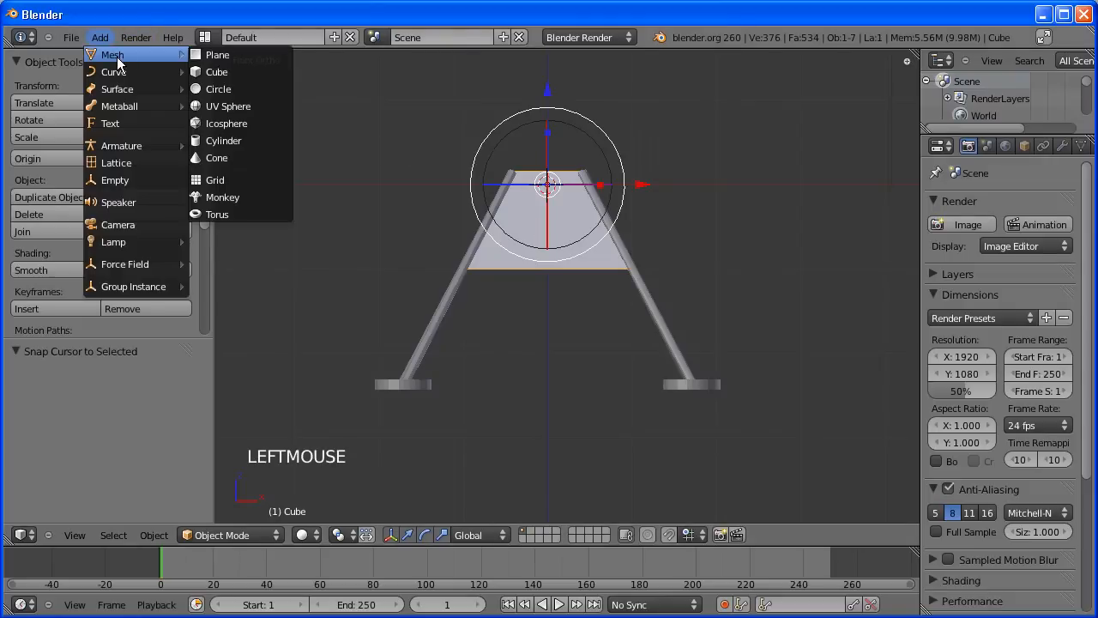
pyautogui.click(212, 91)
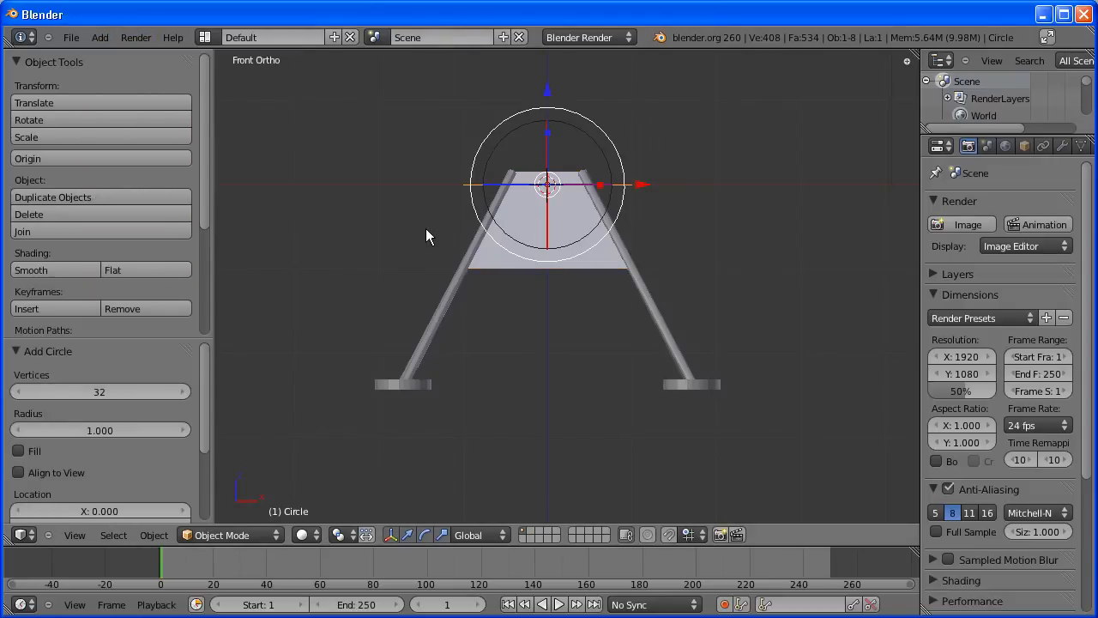
pyautogui.moveTo(425, 228); pyautogui.dragTo(566, 298, button='middle')
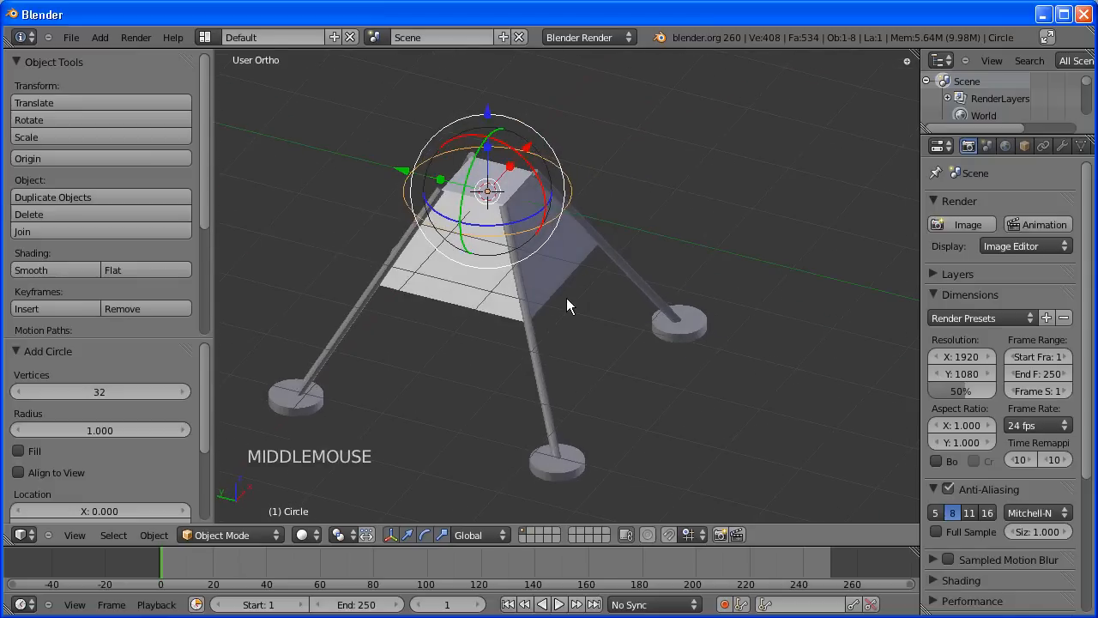
pyautogui.moveTo(488, 112); pyautogui.dragTo(491, 266)
# - Scale the circle uniformly by about 0.672 and raise it about 0.173 along Z
pyautogui.moveTo(491, 266); pyautogui.dragTo(387, 261, button='middle')
pyautogui.scroll(2, 550, 303)
pyautogui.keyDown('shift'); pyautogui.moveTo(678, 312); pyautogui.dragTo(502, 379, button='middle'); pyautogui.keyUp('shift')
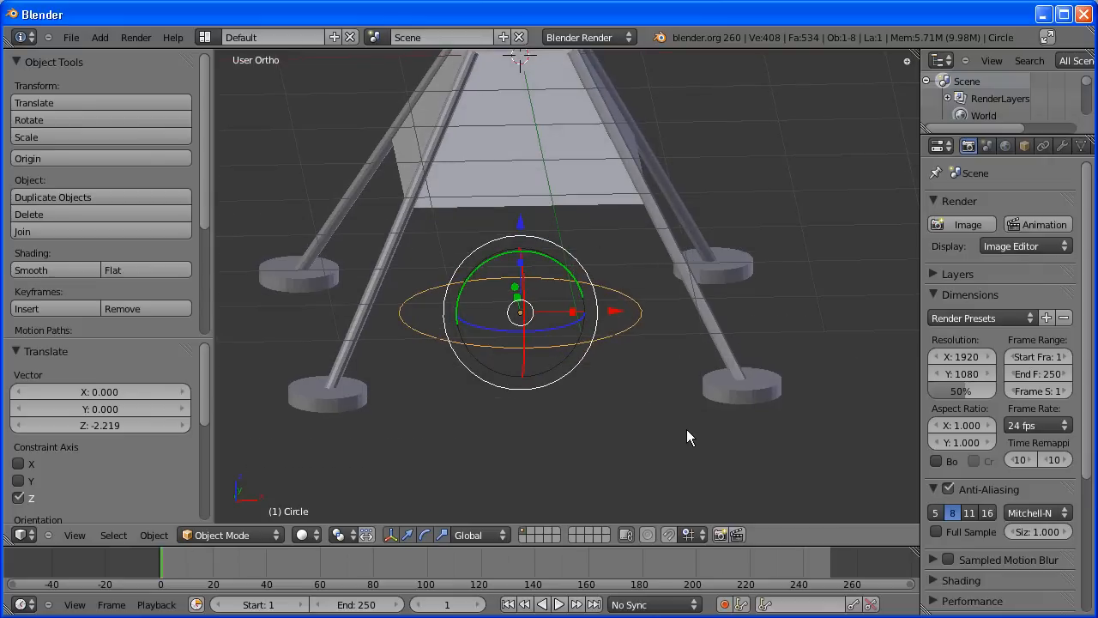
pyautogui.press('s')
pyautogui.press('s')
pyautogui.click(633, 394)
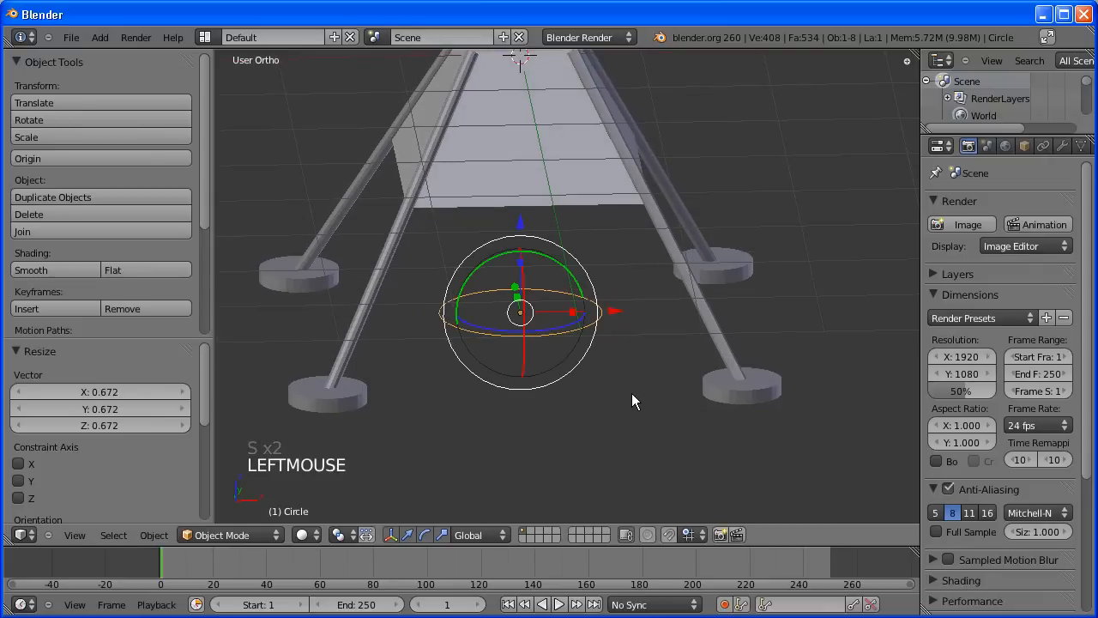
pyautogui.moveTo(632, 394)
pyautogui.mouseDown(button='middle')
pyautogui.moveTo(623, 349)
pyautogui.moveTo(633, 383)
pyautogui.mouseUp(button='middle')
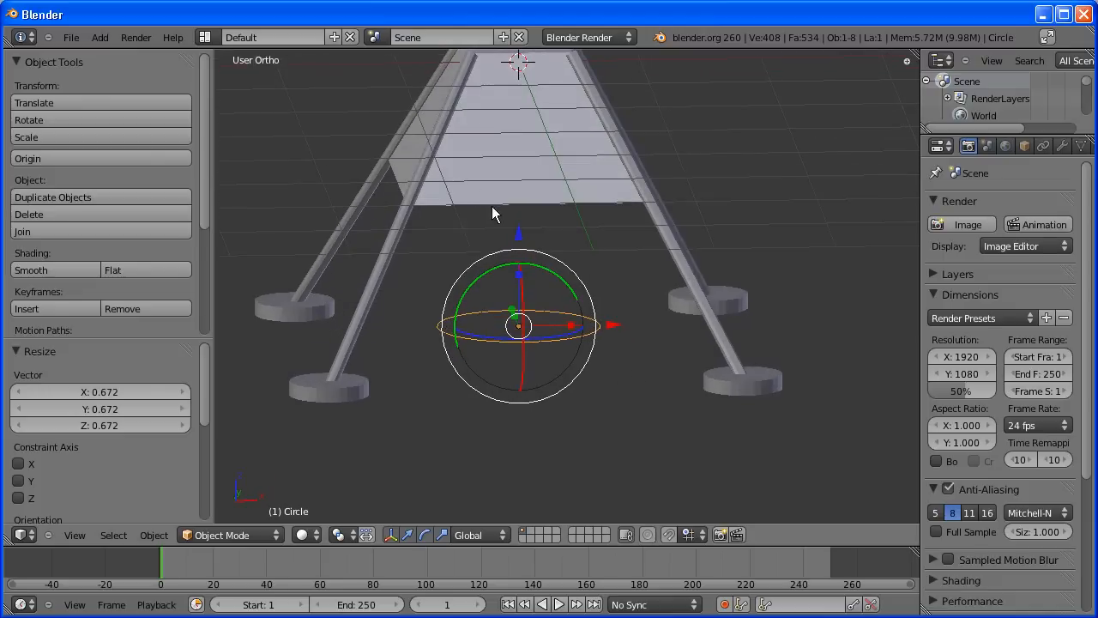
pyautogui.moveTo(509, 224); pyautogui.dragTo(512, 213)
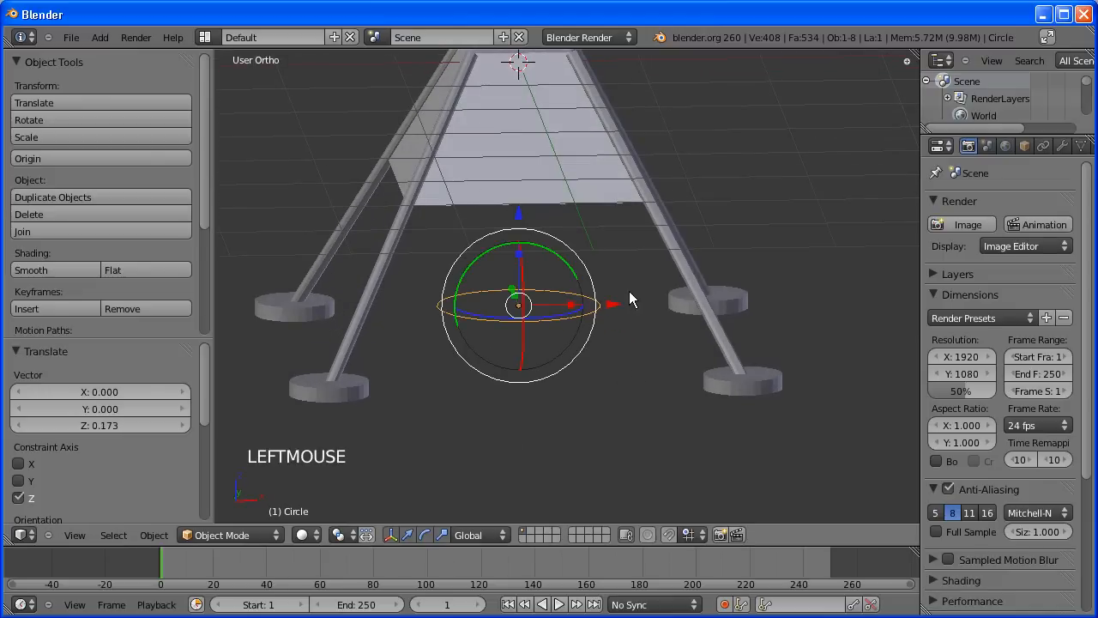
# - Hide the transform manipulator, enter Edit Mode on the circle and select all its vertices in vertex select mode
pyautogui.press('KP_1')
pyautogui.scroll(2, 629, 290)
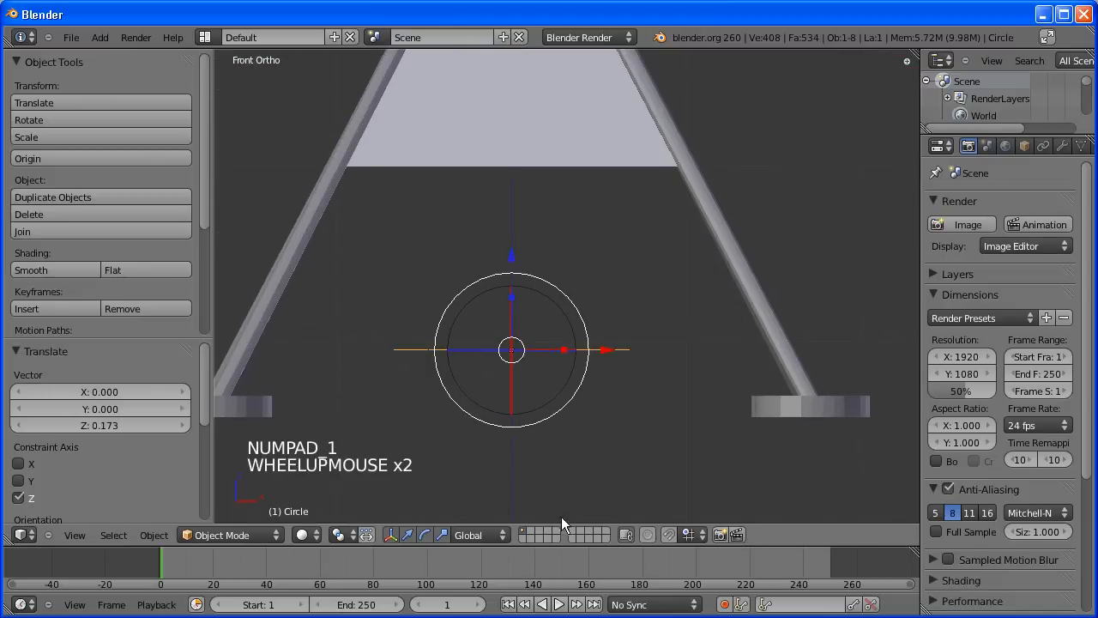
pyautogui.click(394, 535)
pyautogui.press('Tab')
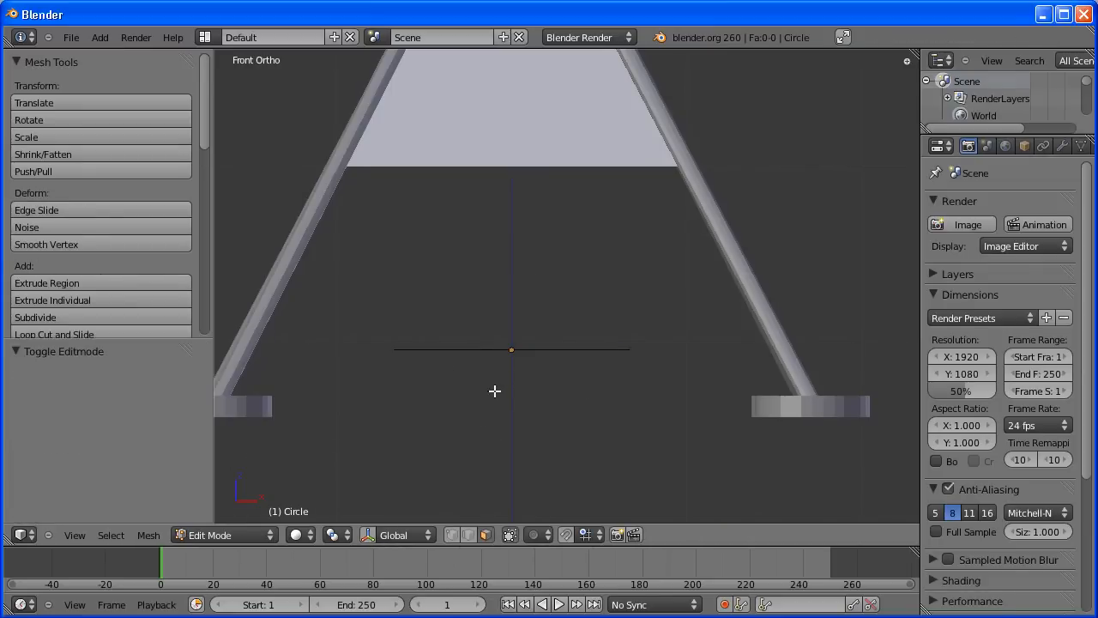
pyautogui.click(452, 535)
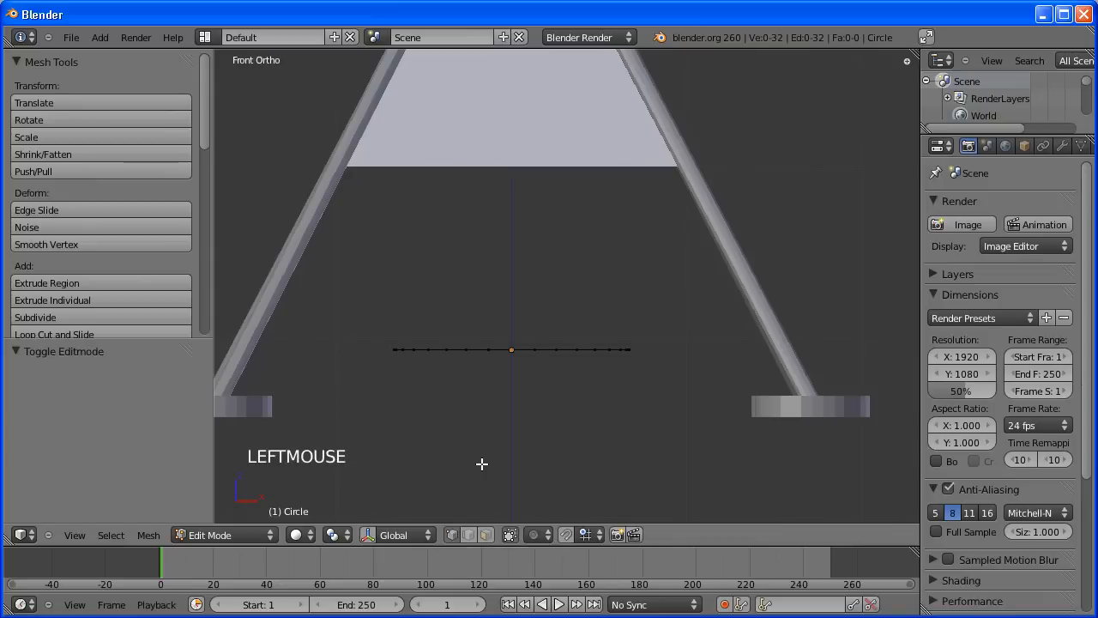
pyautogui.scroll(1, 482, 463)
pyautogui.press('a')
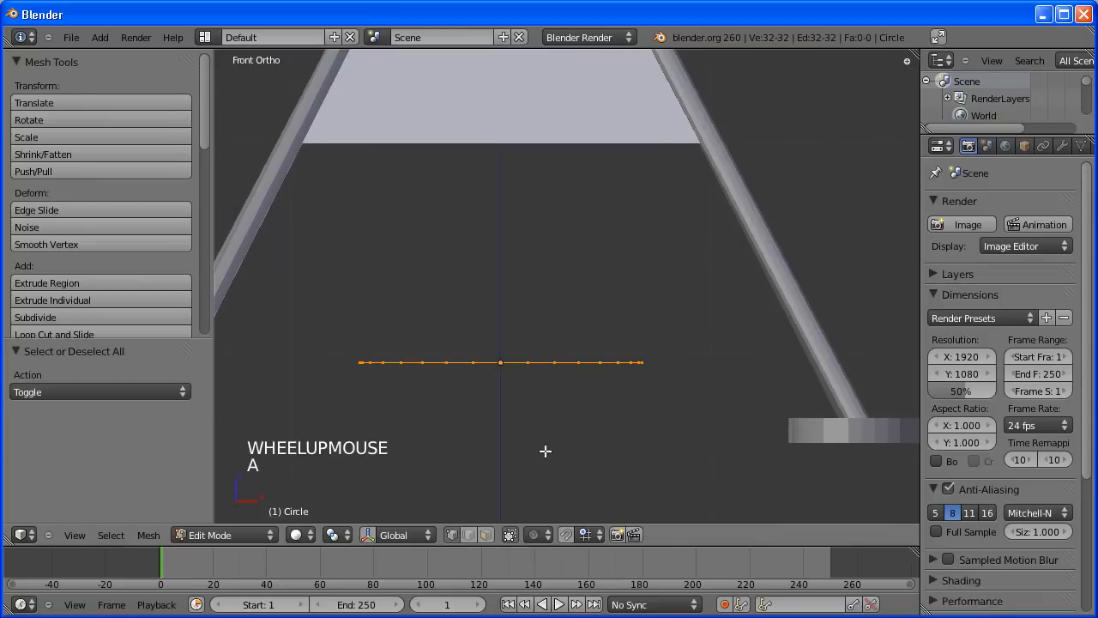
# - Extrude the circle's vertices upward along Z by about 0.086 in front view to form a low base ring
pyautogui.keyDown('shift'); pyautogui.moveTo(544, 449); pyautogui.dragTo(606, 439, button='middle'); pyautogui.keyUp('shift')
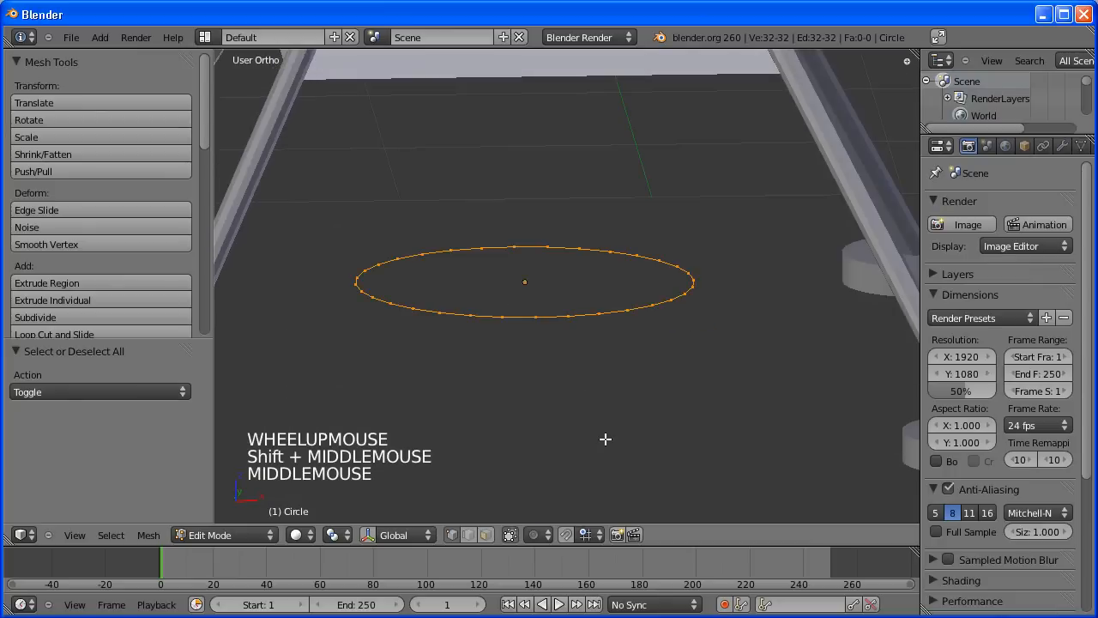
pyautogui.press('KP_1')
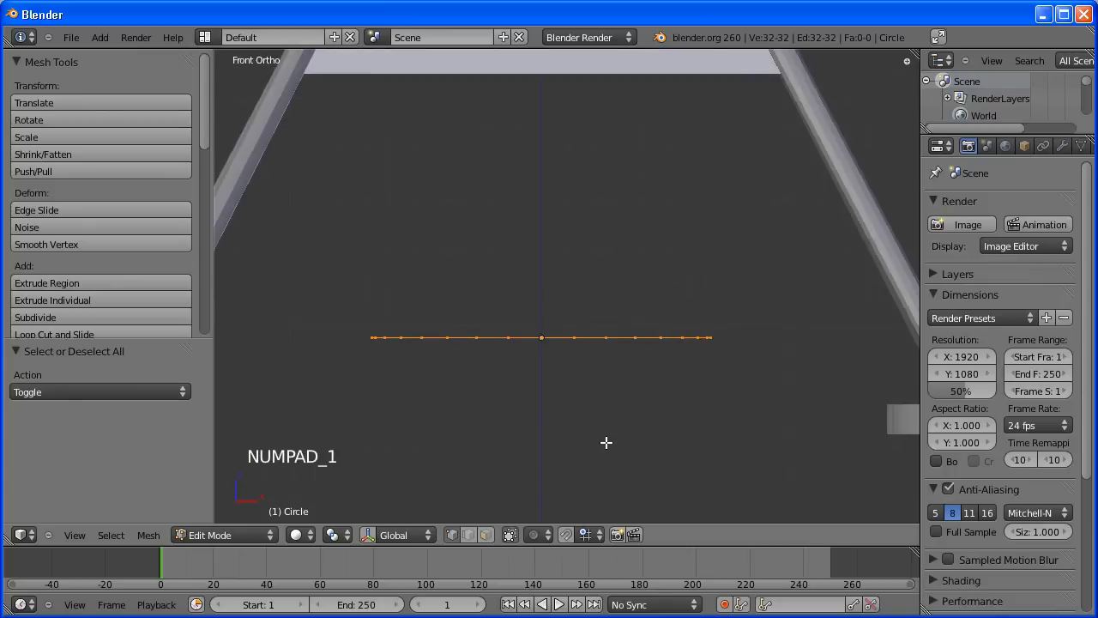
pyautogui.scroll(-1, 606, 441)
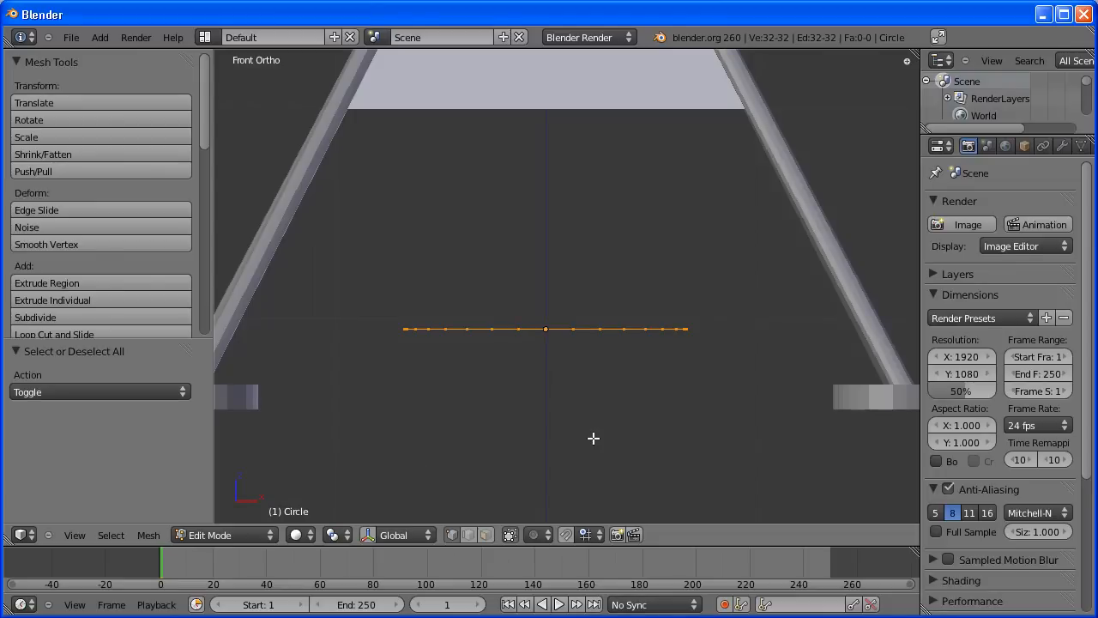
pyautogui.press('e')
pyautogui.press('e')
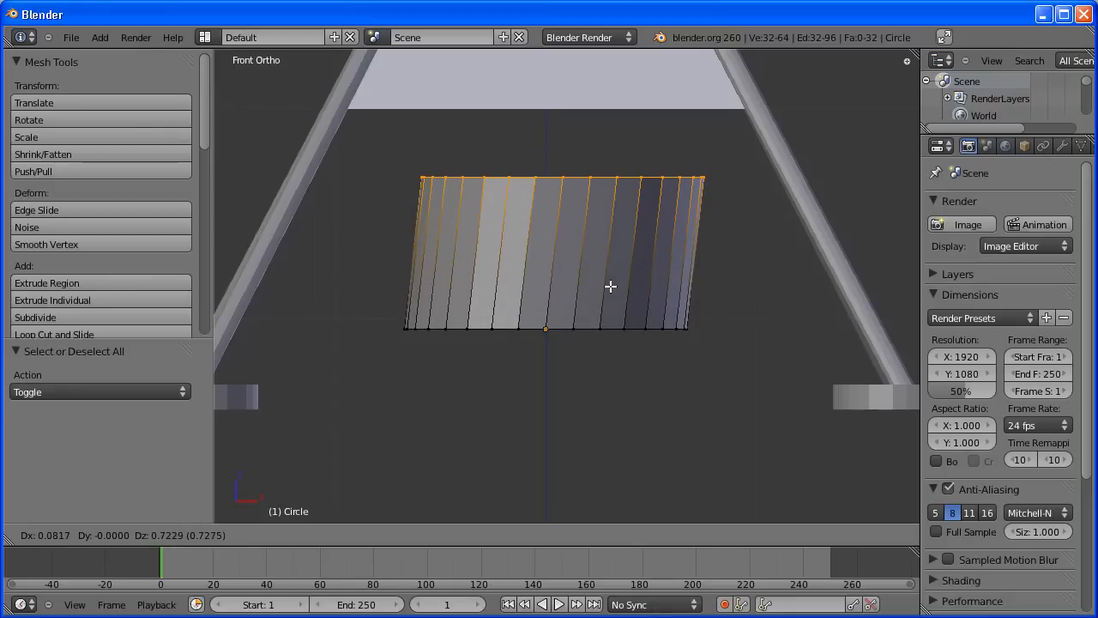
pyautogui.press('z')
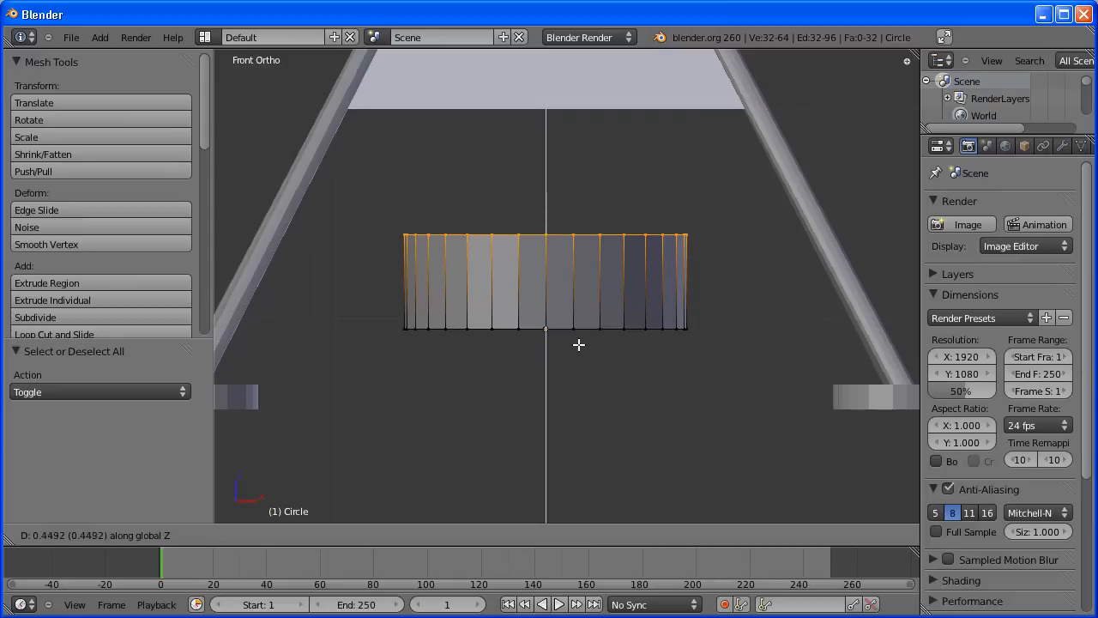
pyautogui.click(562, 420)
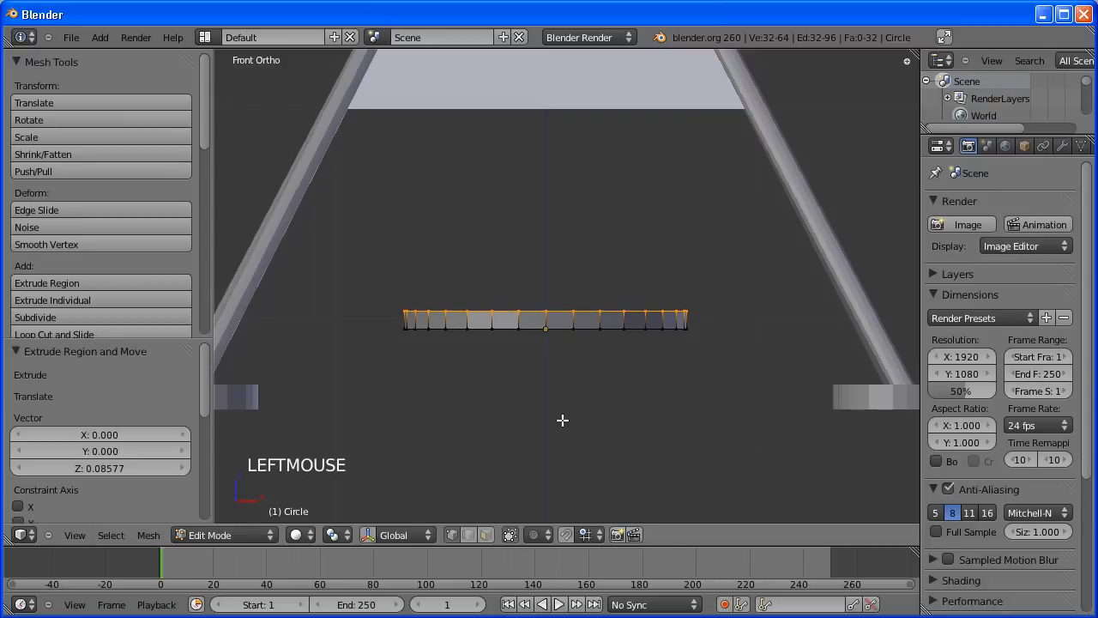
# - Extrude the upper ring about 0.368 along Z and scale the new ring uniformly to about 0.798
pyautogui.press('e')
pyautogui.press('e')
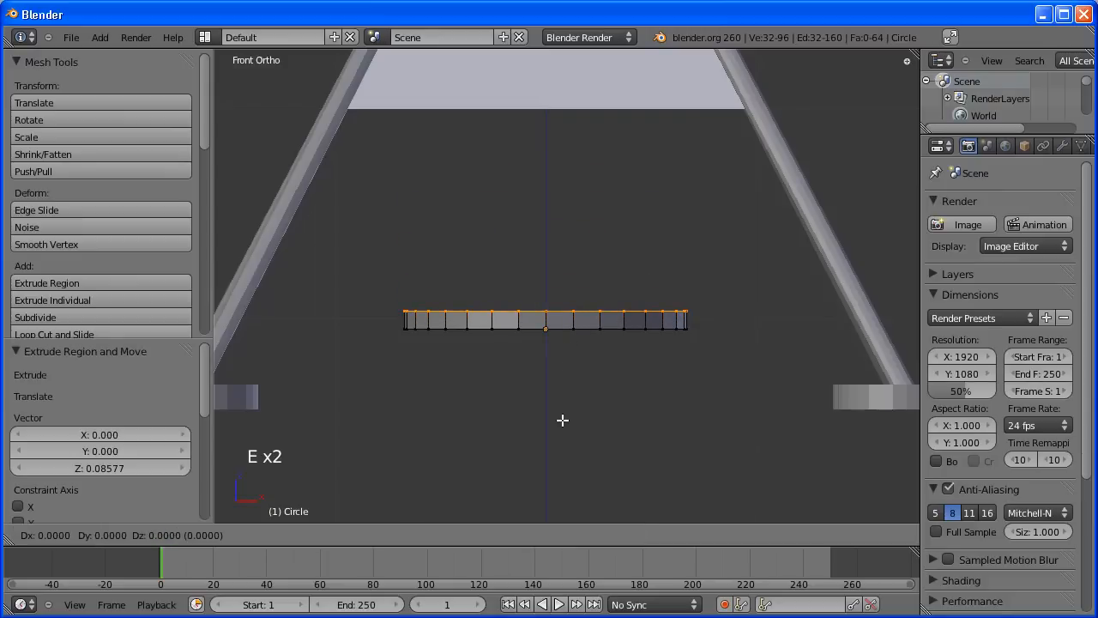
pyautogui.press('z')
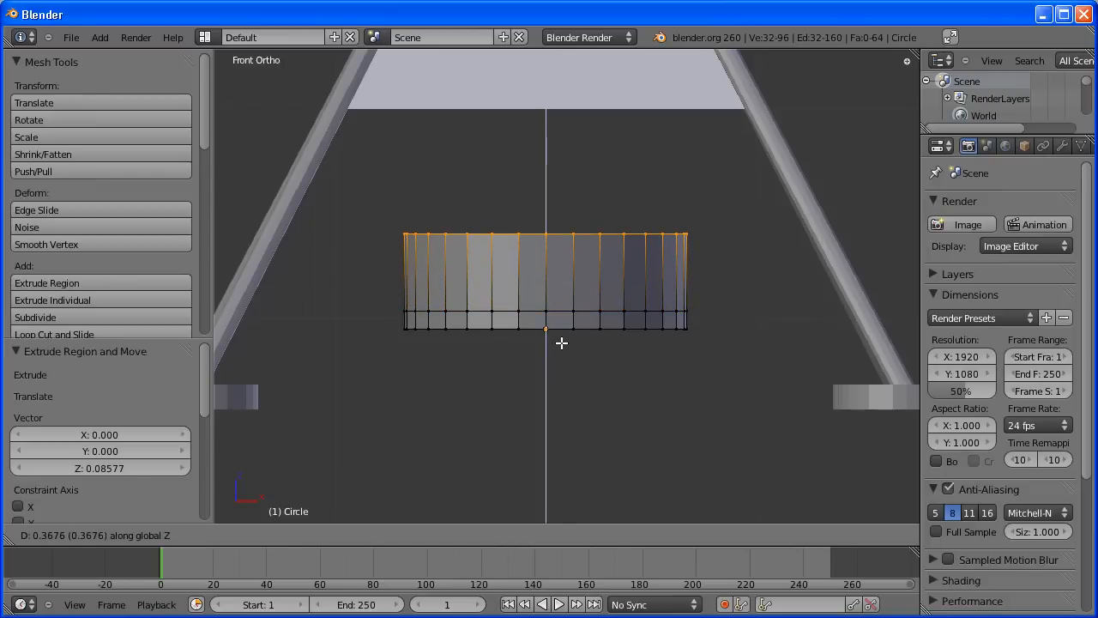
pyautogui.click(561, 342)
pyautogui.press('s')
pyautogui.press('s')
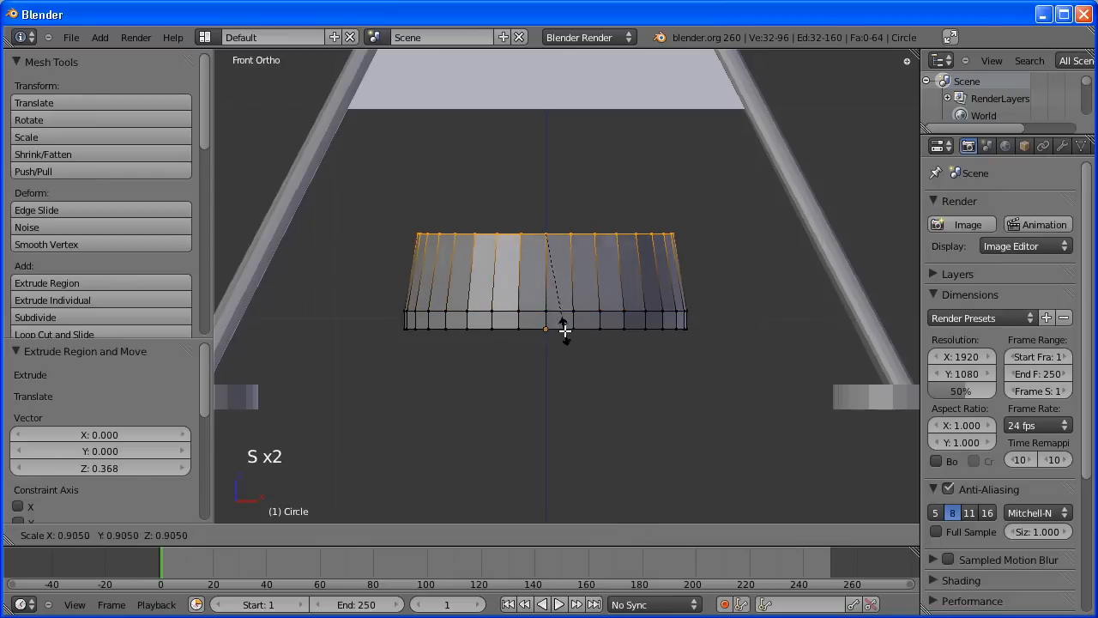
pyautogui.click(565, 319)
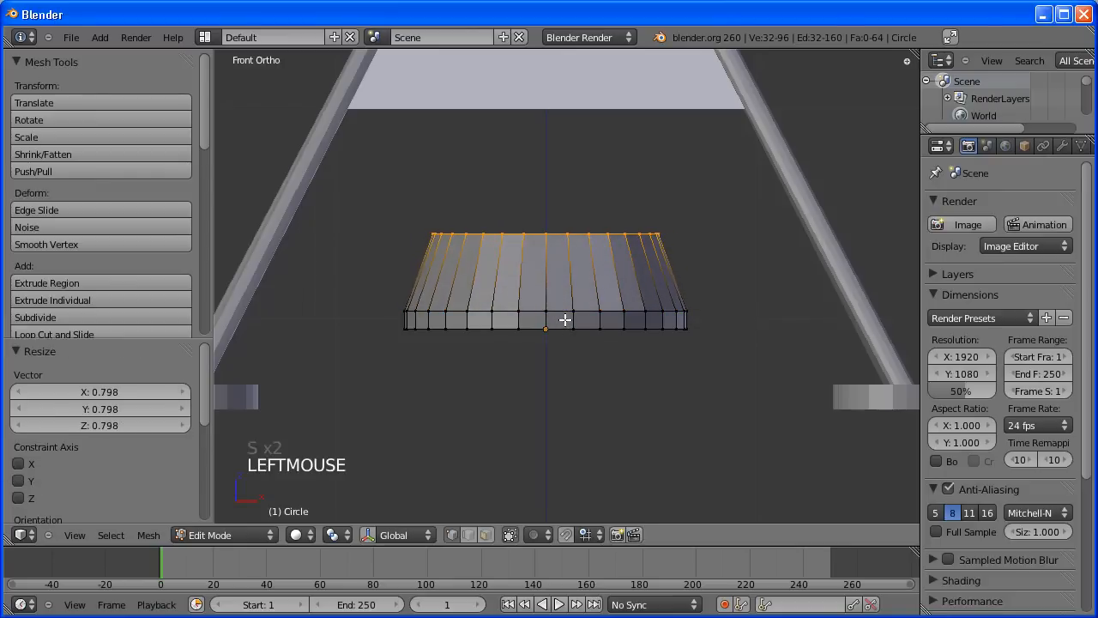
# - Extrude the narrowed top ring about 0.404 along Z and scale its new ring to about 0.565
pyautogui.press('e')
pyautogui.press('e')
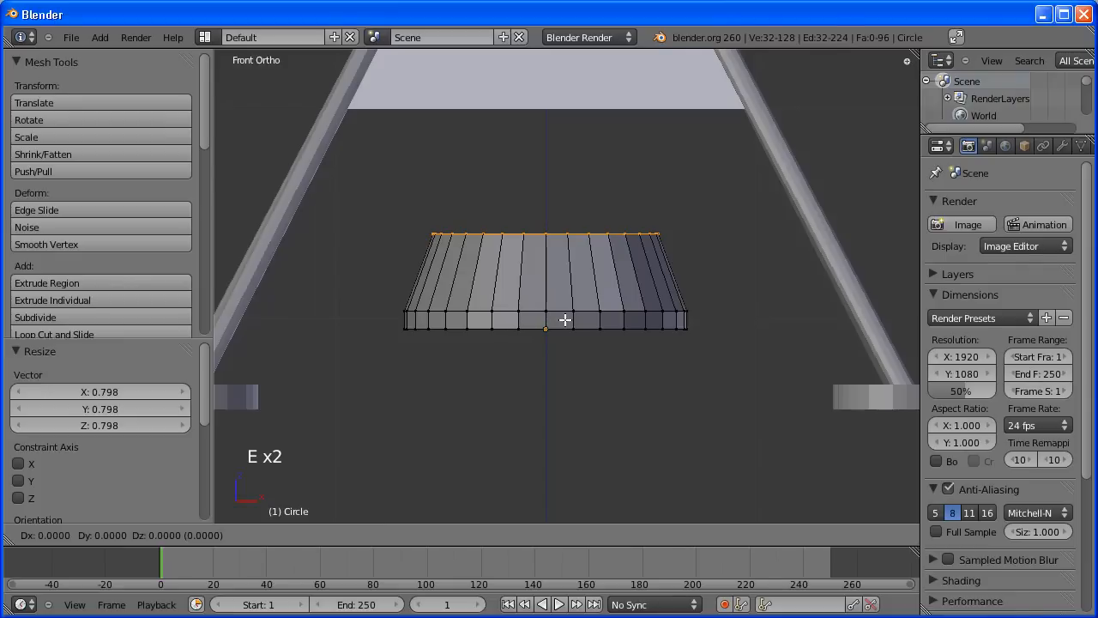
pyautogui.press('z')
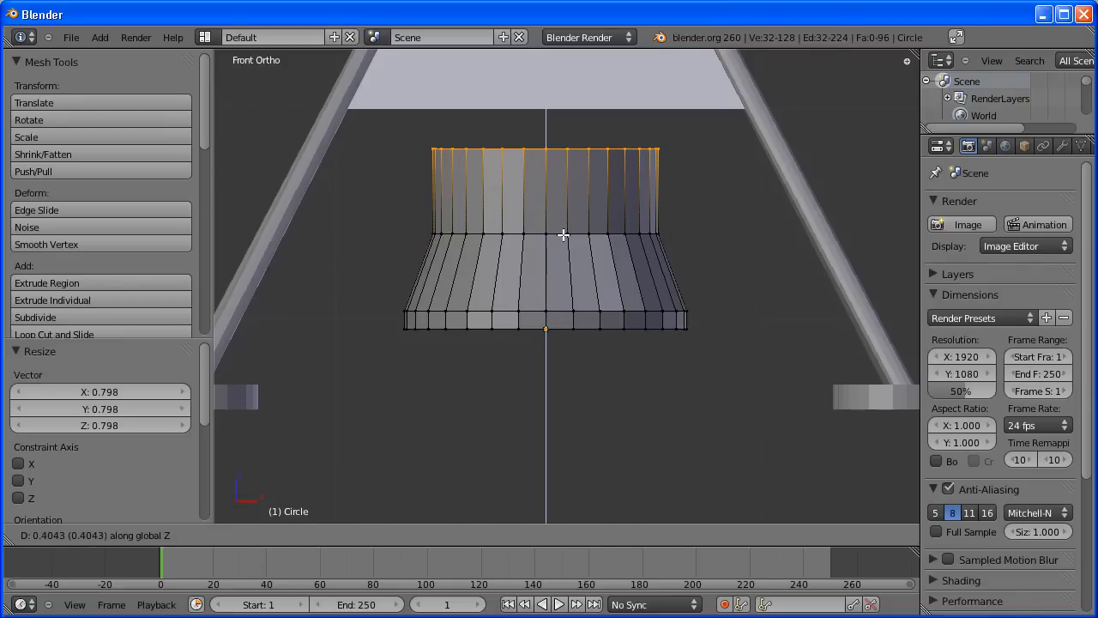
pyautogui.click(563, 234)
pyautogui.press('s')
pyautogui.press('s')
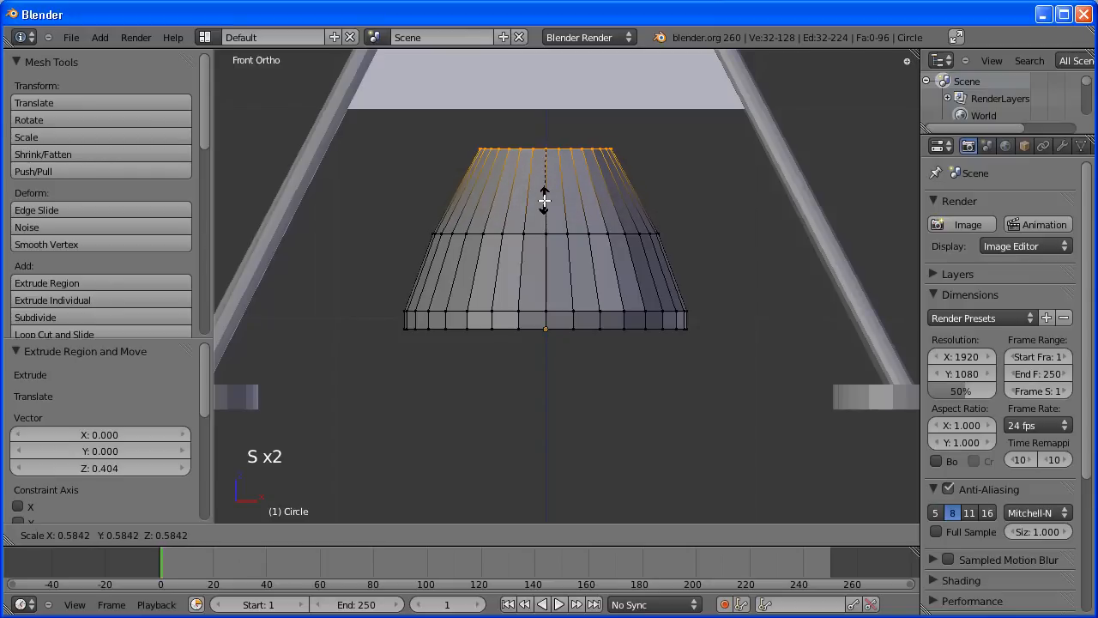
pyautogui.click(544, 199)
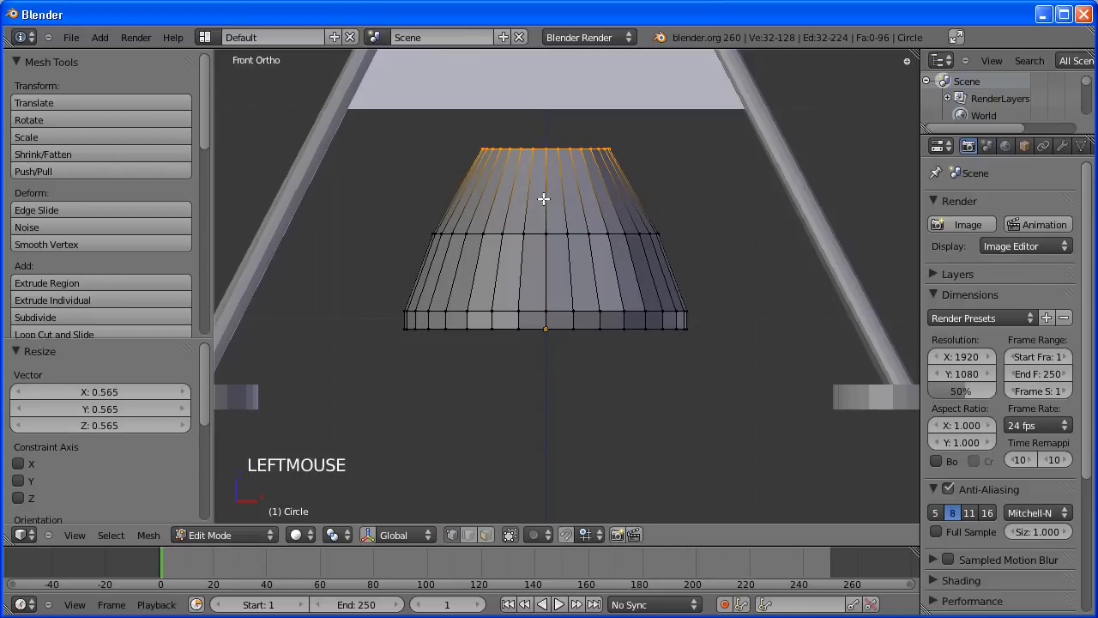
# - Extrude the top ring about 0.212 along Z up to the cube and scale the new ring to about 0.489
pyautogui.press('e')
pyautogui.press('e')
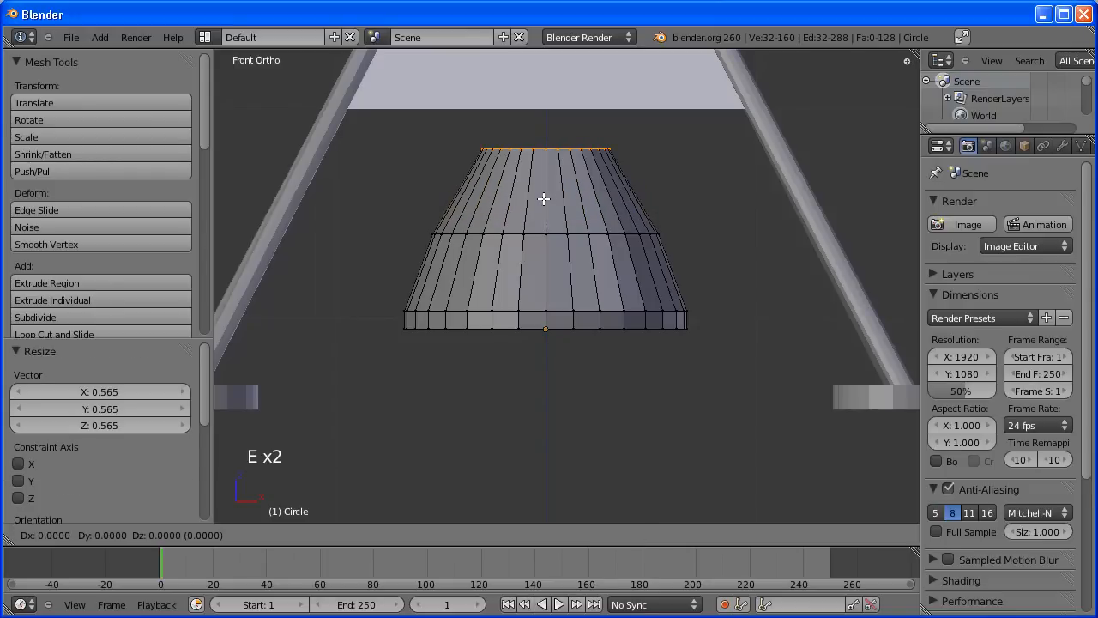
pyautogui.press('z')
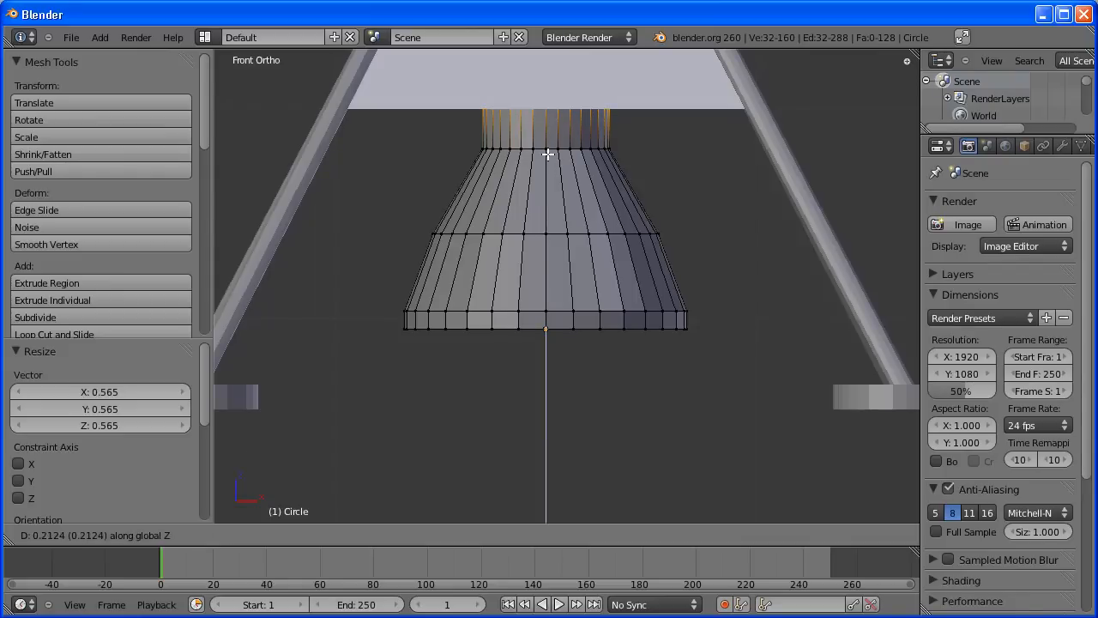
pyautogui.click(548, 156)
pyautogui.press('s')
pyautogui.press('s')
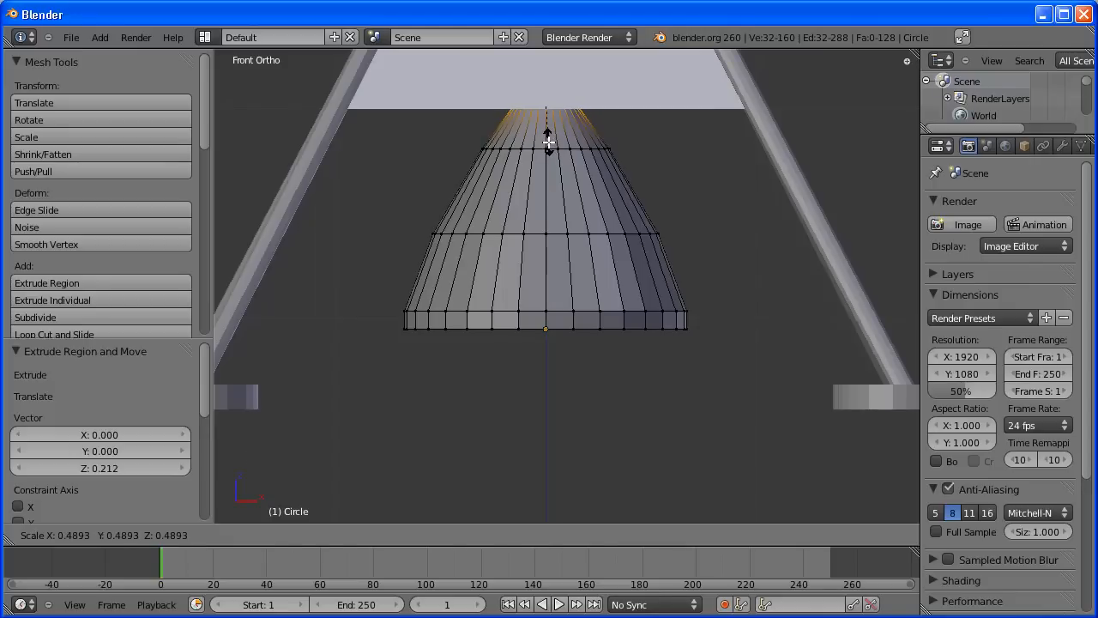
pyautogui.click(548, 141)
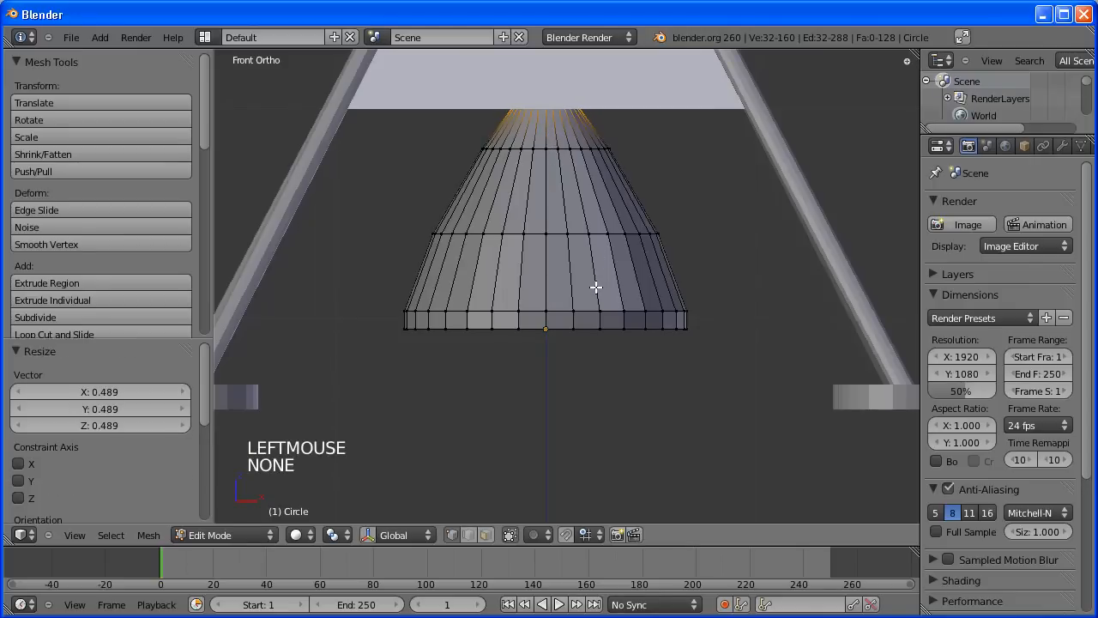
# - Show the nozzle from below in wireframe shading and deselect all its vertices in Edit Mode
pyautogui.press('Tab')
pyautogui.moveTo(569, 348); pyautogui.dragTo(595, 323, button='middle')
pyautogui.press('KP_1')
pyautogui.press('Tab')
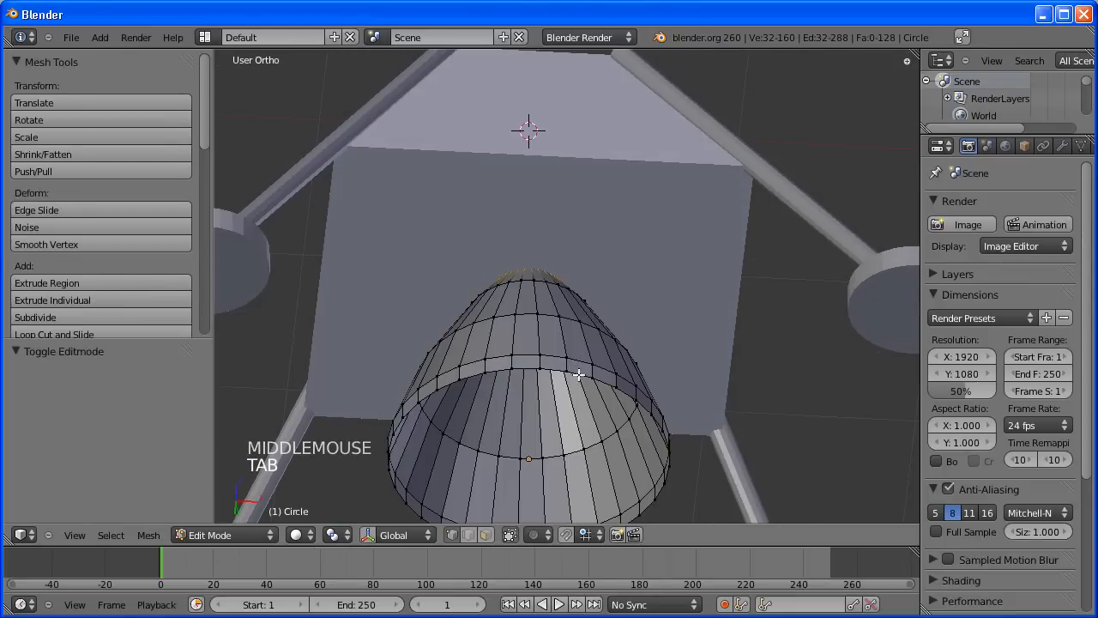
pyautogui.keyDown('shift'); pyautogui.moveTo(615, 380); pyautogui.dragTo(634, 237, button='middle'); pyautogui.keyUp('shift')
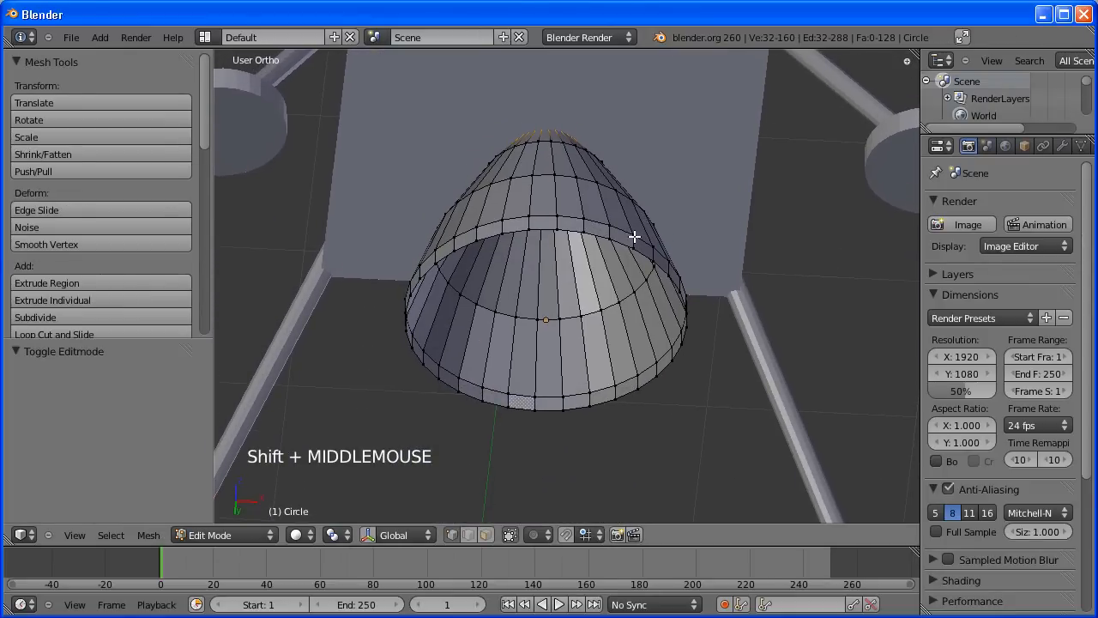
pyautogui.press('z')
pyautogui.press('z')
pyautogui.press('z')
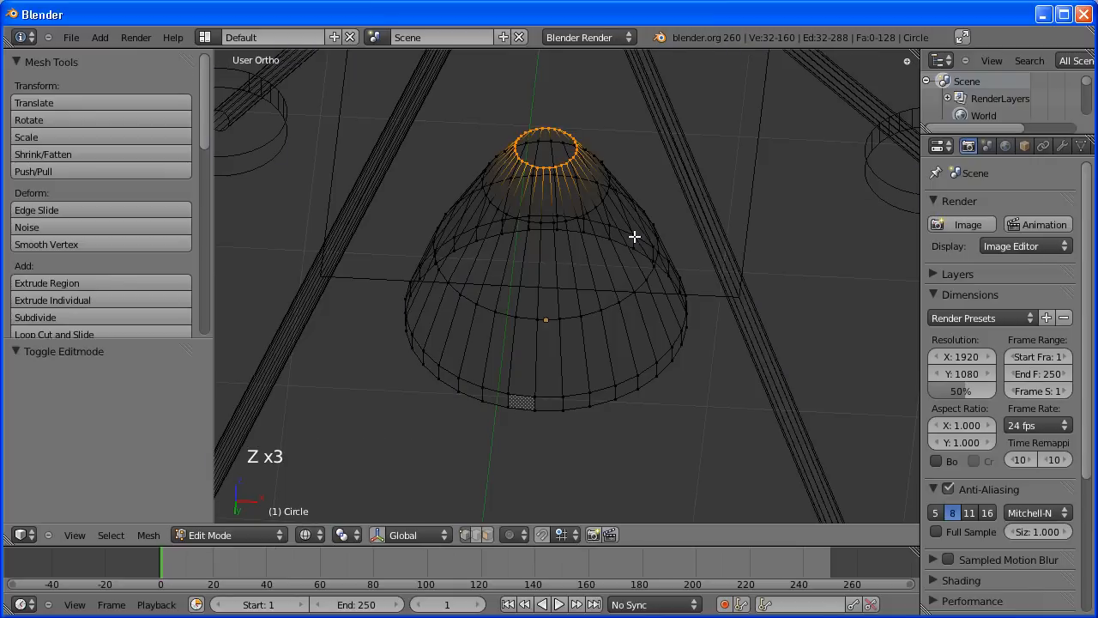
pyautogui.press('z')
pyautogui.press('z')
pyautogui.press('a')
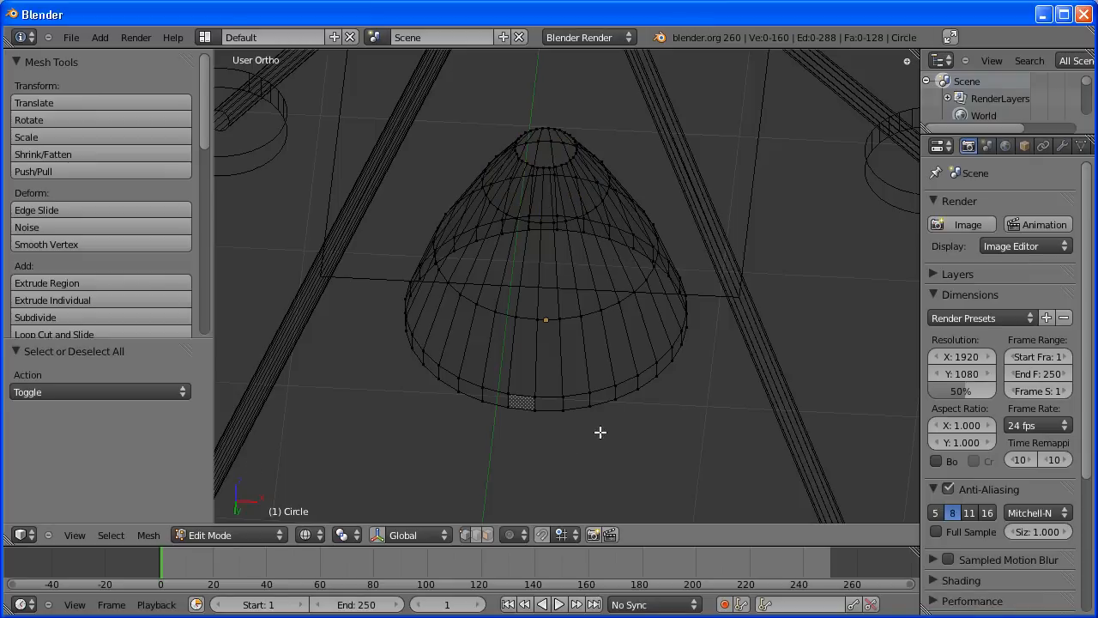
# - Select the complete edge loop around the nozzle's lowest rim
pyautogui.rightClick(453, 391)
pyautogui.keyDown('shift'); pyautogui.rightClick(458, 389); pyautogui.keyUp('shift')
pyautogui.keyDown('shift'); pyautogui.rightClick(457, 389); pyautogui.keyUp('shift')
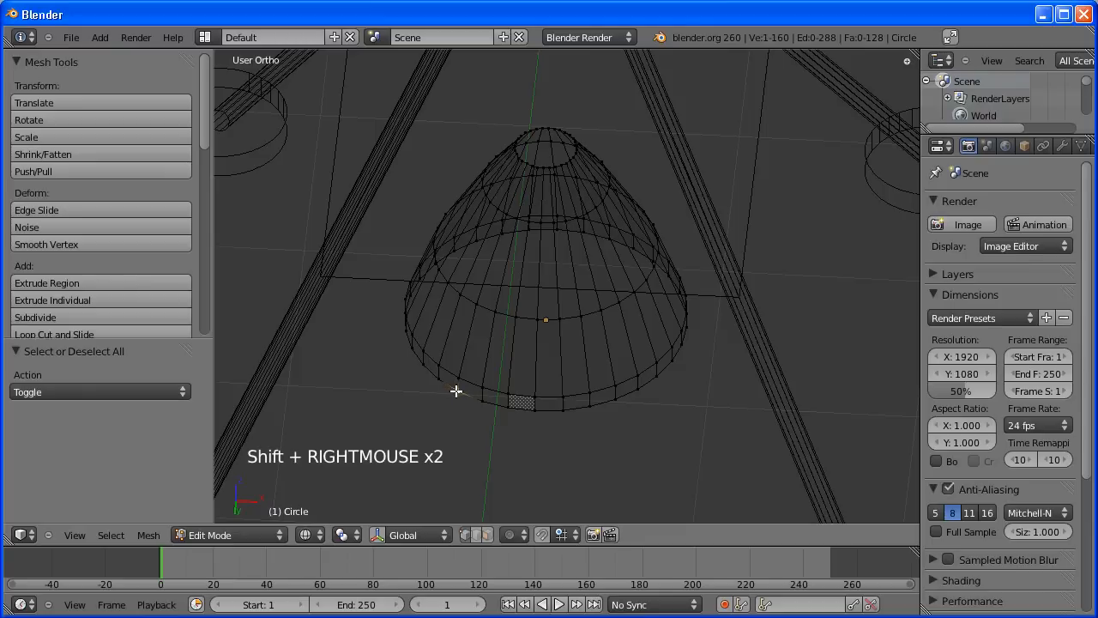
pyautogui.keyDown('shift'); pyautogui.rightClick(456, 391); pyautogui.keyUp('shift')
pyautogui.keyDown('ctrl'); pyautogui.rightClick(456, 391); pyautogui.keyUp('ctrl')
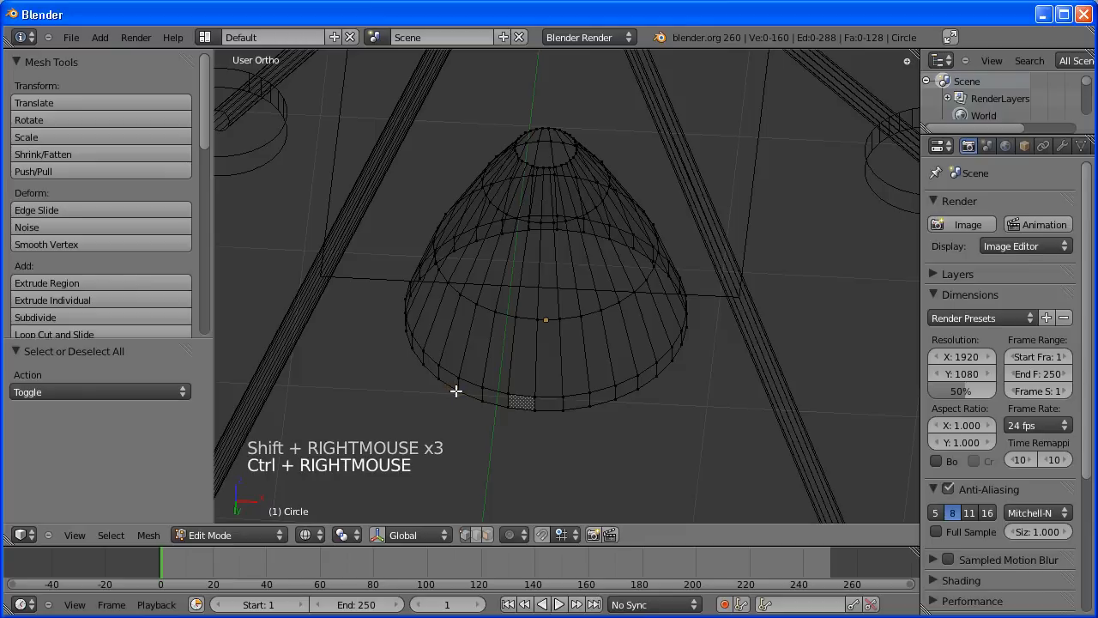
pyautogui.keyDown('alt'); pyautogui.rightClick(456, 391); pyautogui.keyUp('alt')
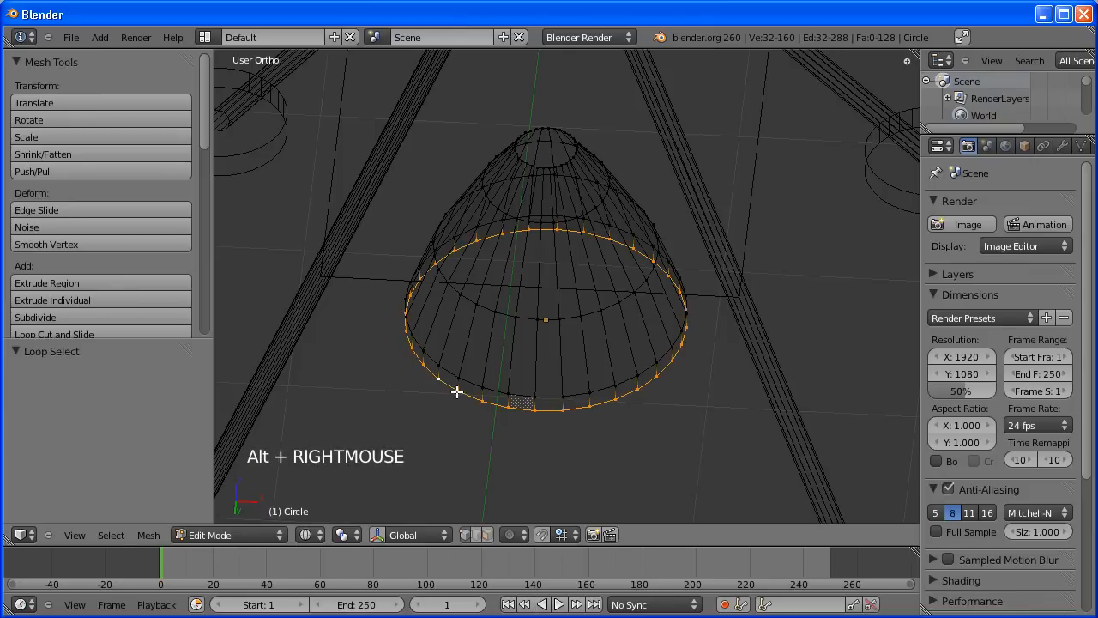
pyautogui.keyDown('alt'); pyautogui.rightClick(455, 389); pyautogui.keyUp('alt')
pyautogui.keyDown('alt'); pyautogui.rightClick(460, 393); pyautogui.keyUp('alt')
pyautogui.keyDown('alt'); pyautogui.rightClick(458, 392); pyautogui.keyUp('alt')
pyautogui.keyDown('alt'); pyautogui.rightClick(459, 392); pyautogui.keyUp('alt')
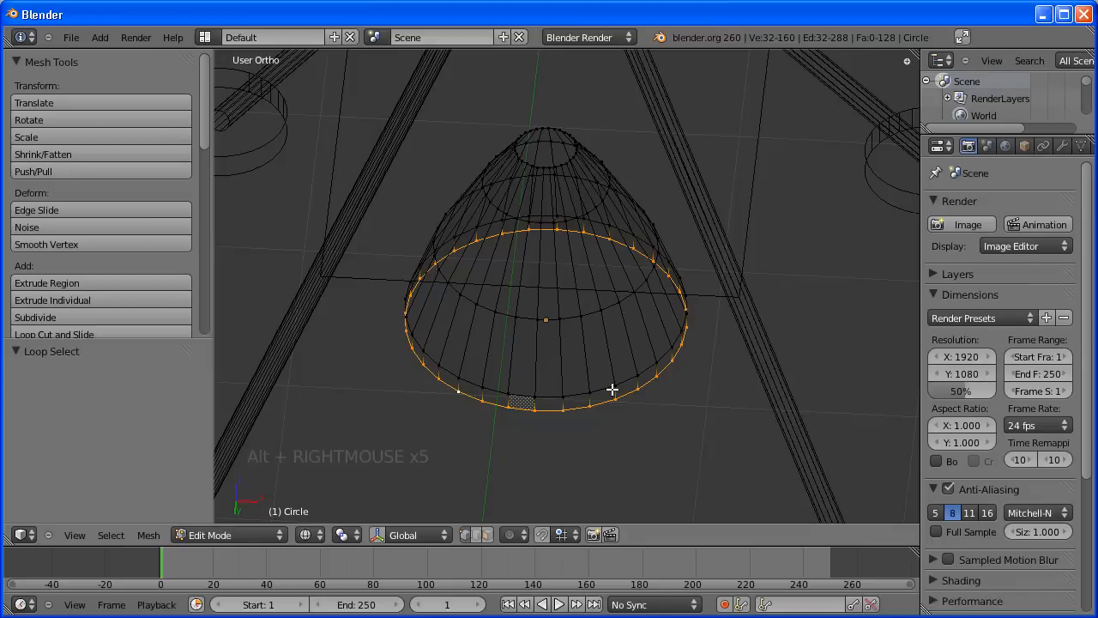
# - Extrude the bottom rim loop in place and scale it uniformly to about 0.851 to form an inner lip
pyautogui.press('e')
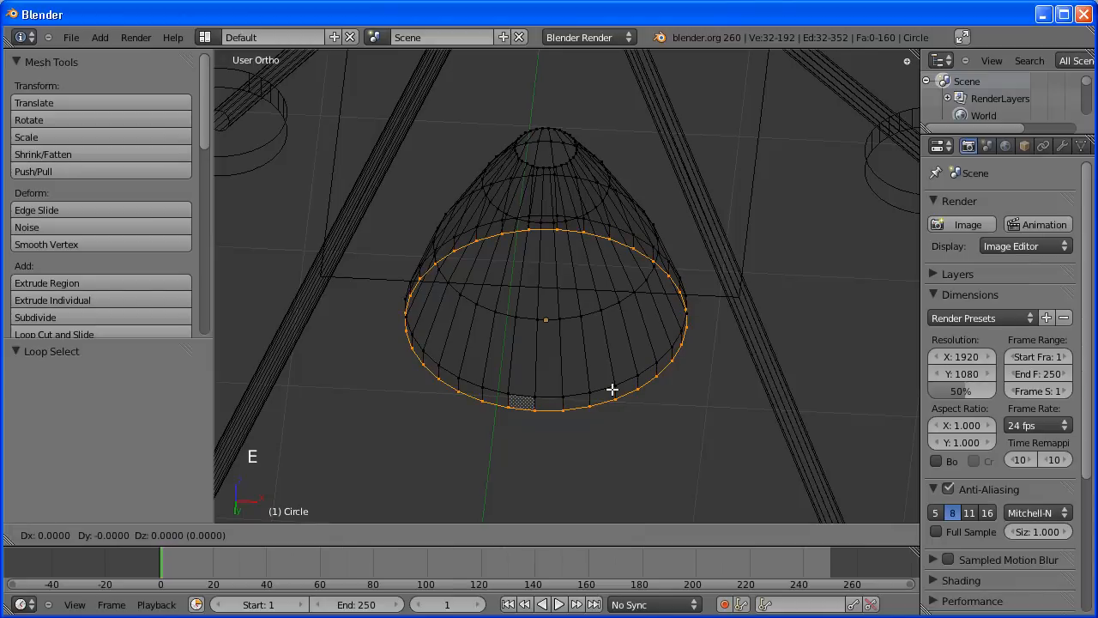
pyautogui.click(612, 389)
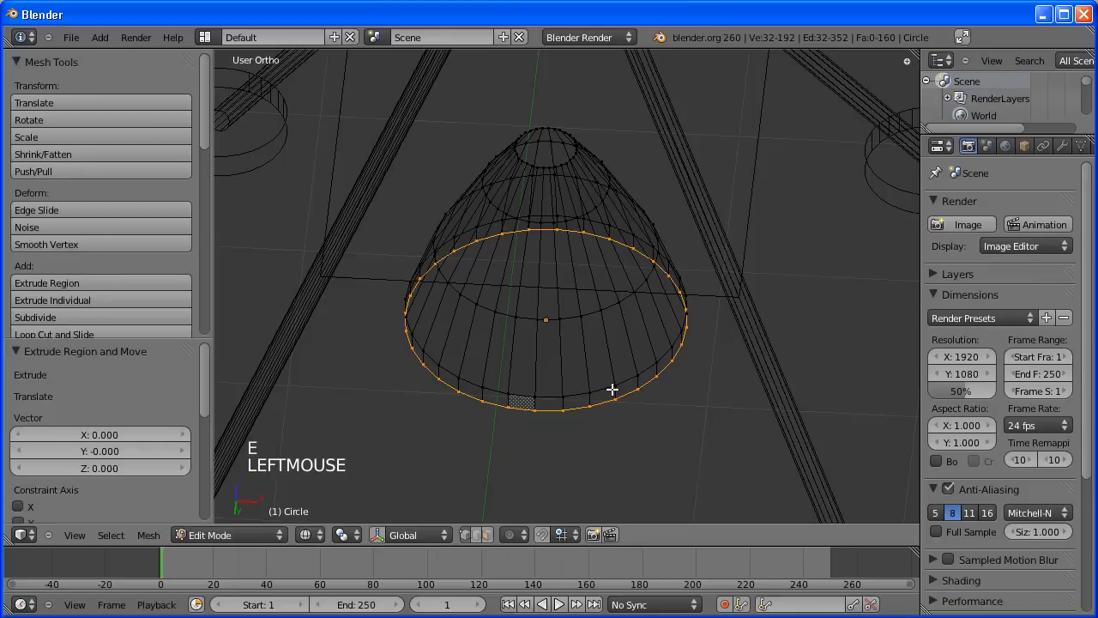
pyautogui.press('s')
pyautogui.press('s')
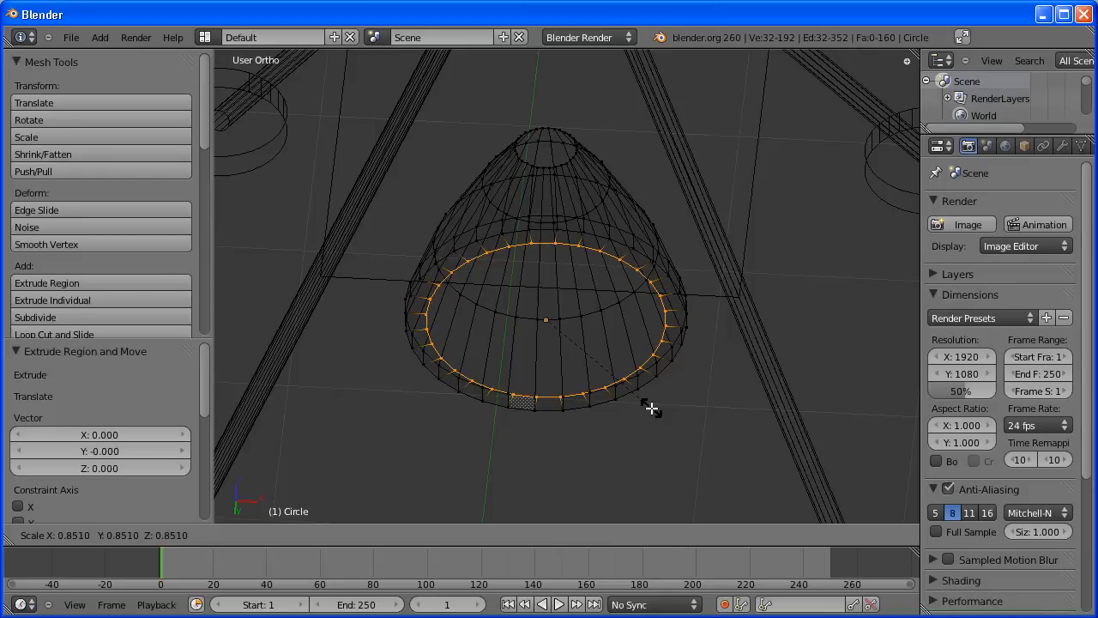
pyautogui.click(651, 409)
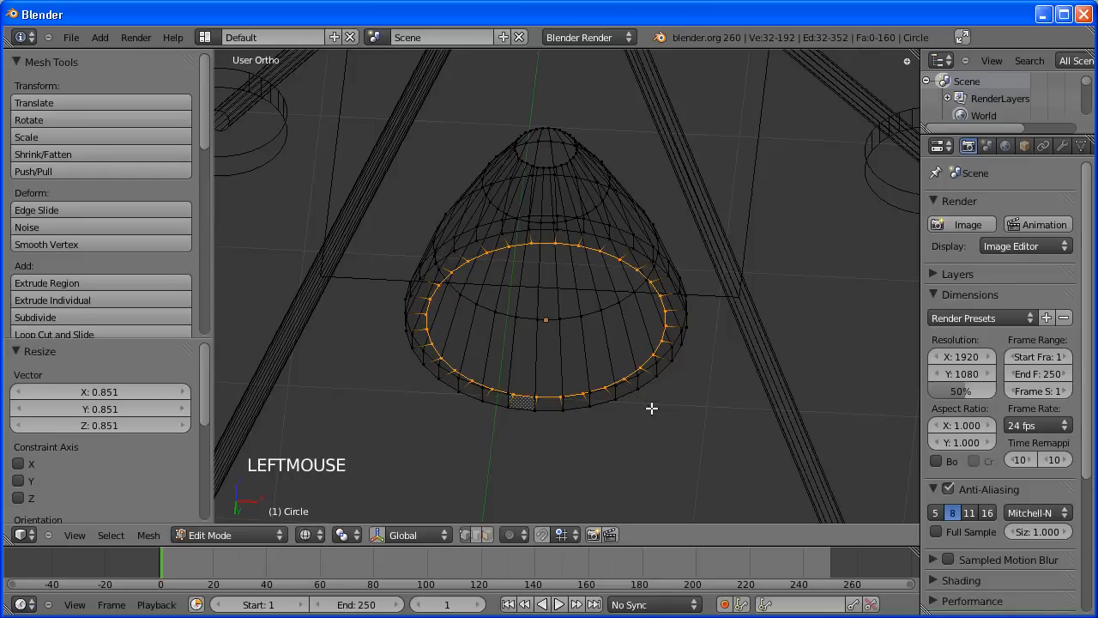
# - Return to solid shading, extrude the inner lip loop about 0.101 upward along Z, and exit to Object Mode
pyautogui.press('z')
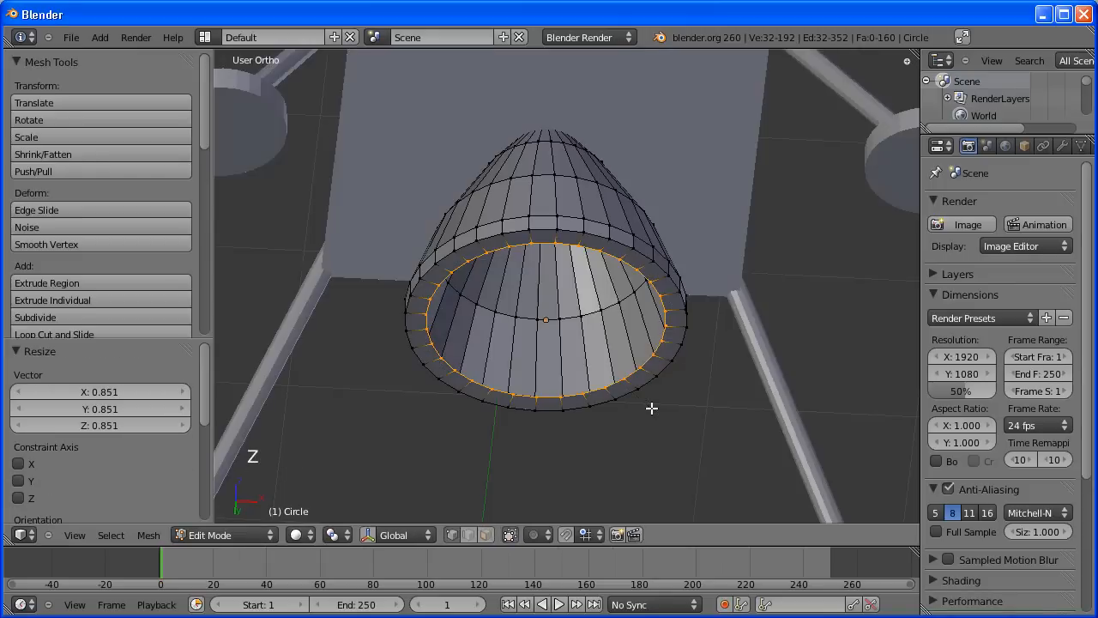
pyautogui.moveTo(626, 326); pyautogui.dragTo(607, 351, button='middle')
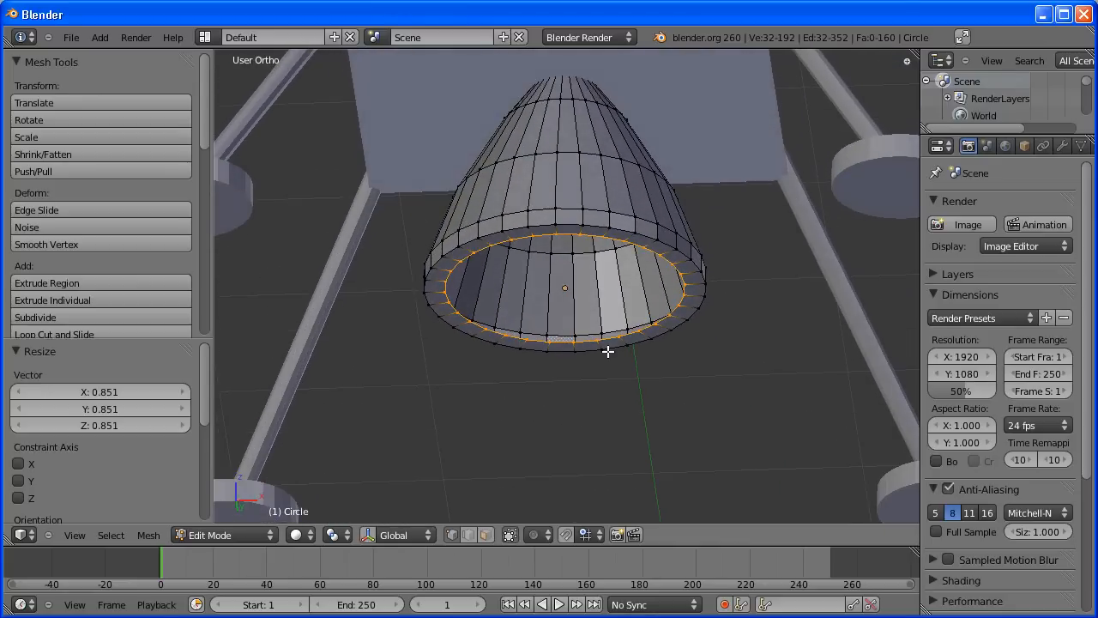
pyautogui.press('e')
pyautogui.press('e')
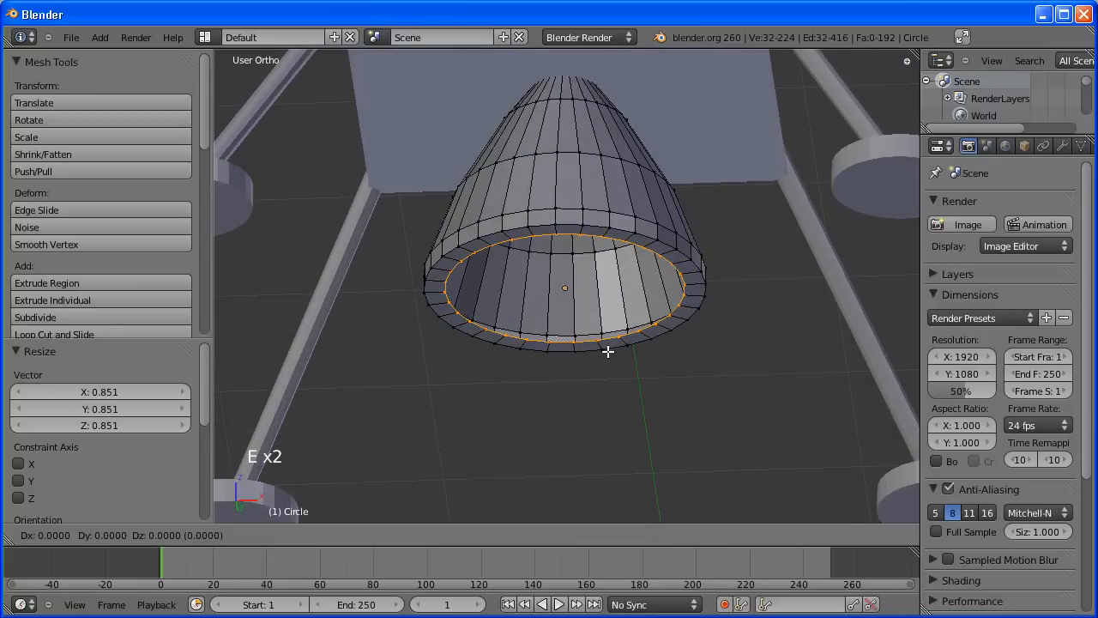
pyautogui.press('z')
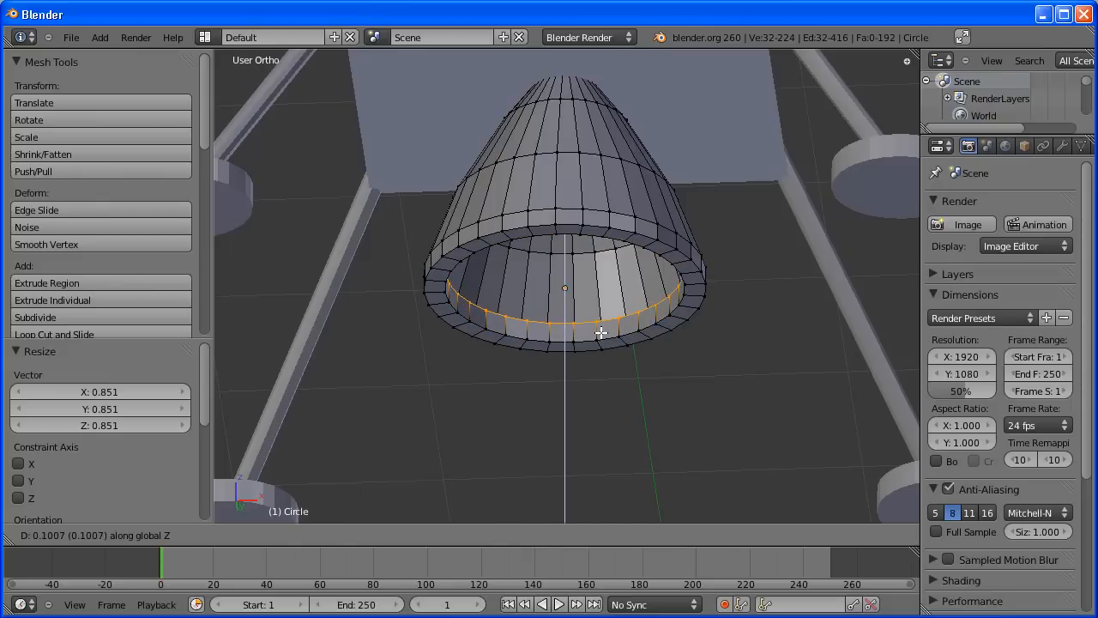
pyautogui.click(602, 332)
pyautogui.press('Tab')
pyautogui.moveTo(621, 357); pyautogui.dragTo(585, 374, button='middle')
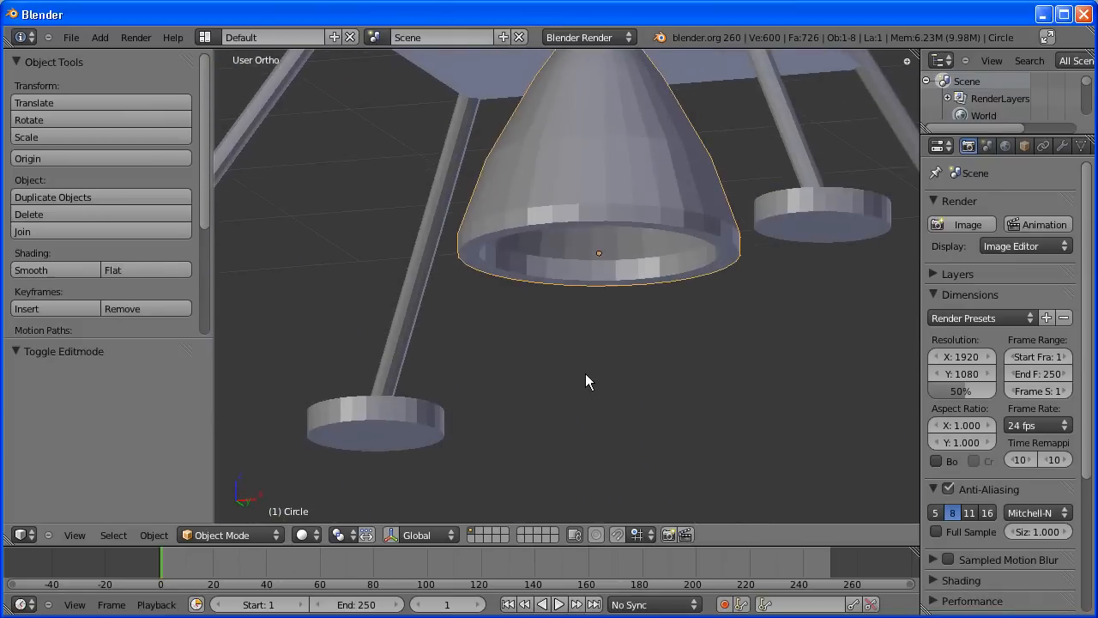
# - Extrude the top face of the lander's tapered body in place in Edit Mode and scale it uniformly to about 1.214
pyautogui.scroll(-6, 577, 319)
pyautogui.moveTo(569, 280); pyautogui.dragTo(566, 326, button='middle')
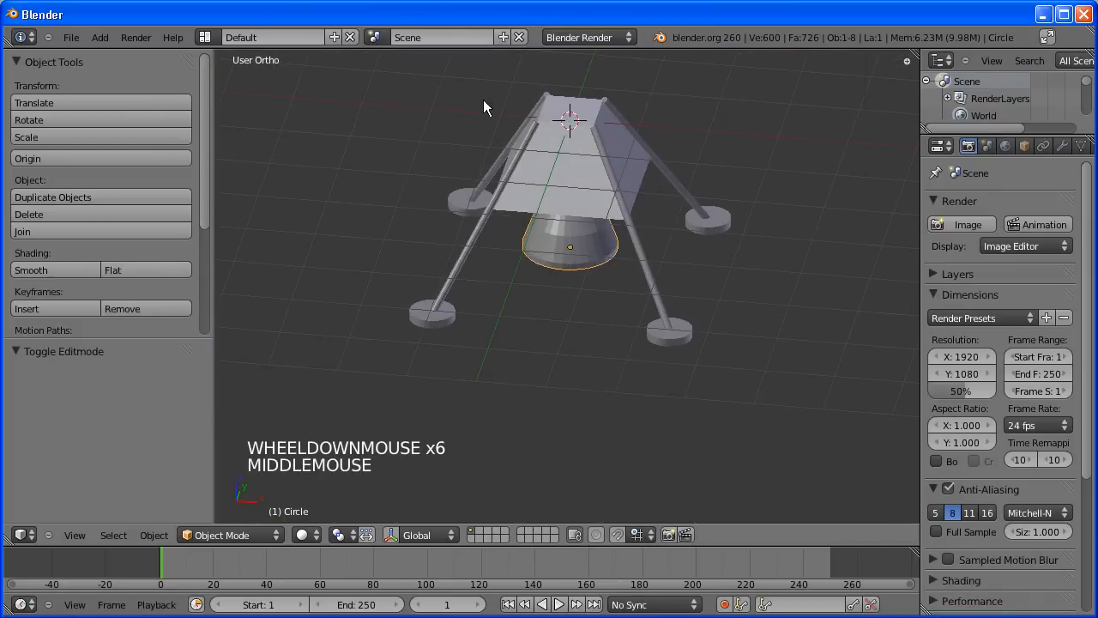
pyautogui.keyDown('shift'); pyautogui.moveTo(483, 100); pyautogui.dragTo(518, 194, button='middle'); pyautogui.keyUp('shift')
pyautogui.scroll(3, 574, 201)
pyautogui.scroll(2, 553, 269)
pyautogui.rightClick(521, 211)
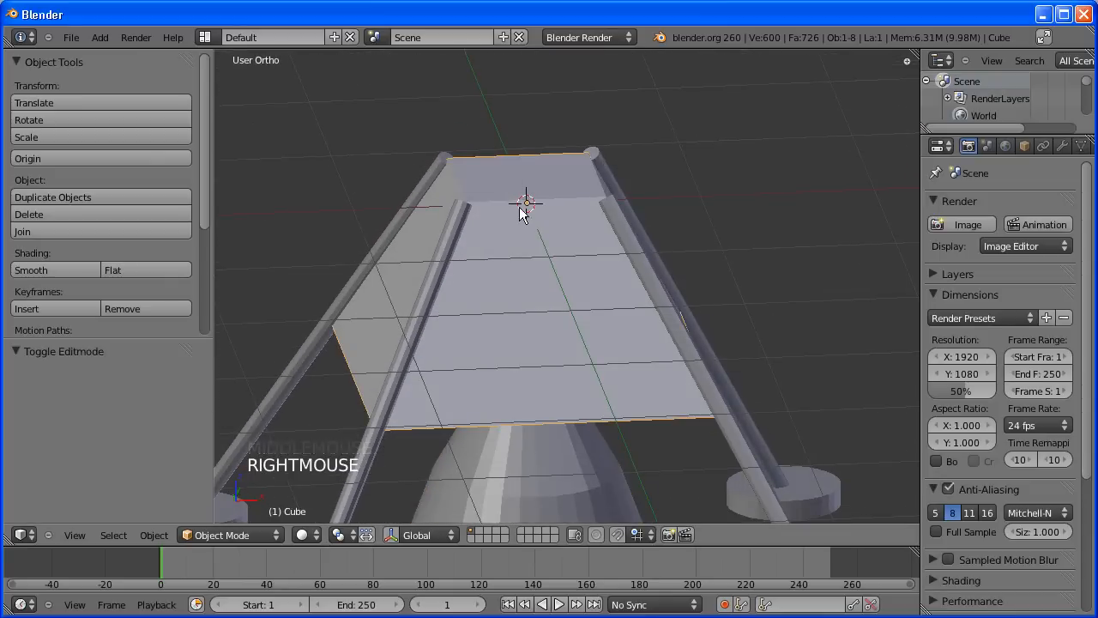
pyautogui.press('Tab')
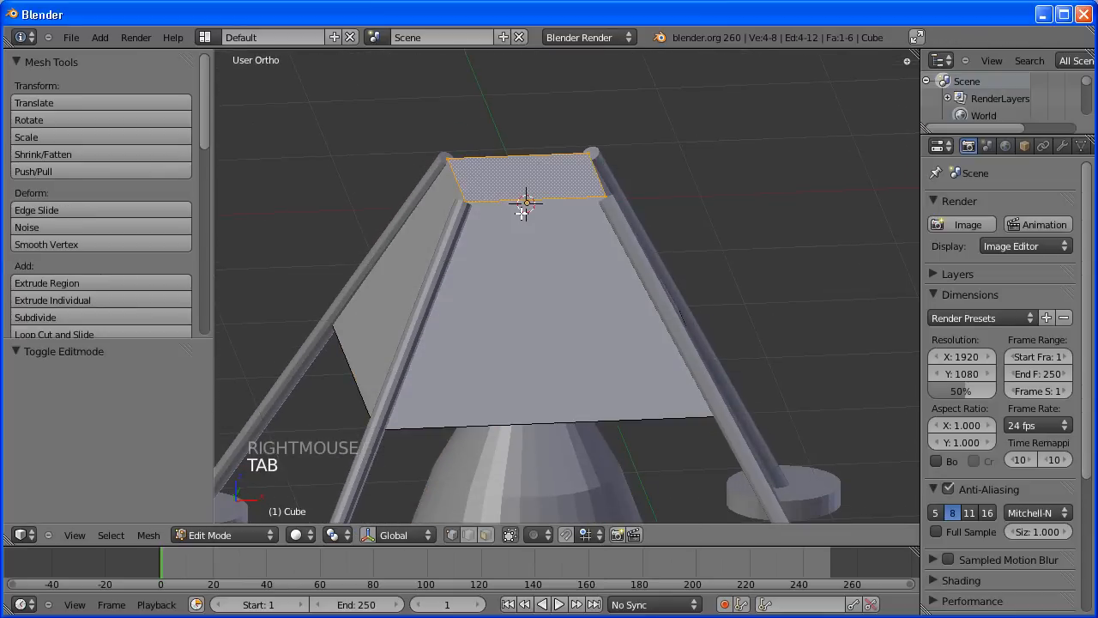
pyautogui.press('e')
pyautogui.click(558, 264)
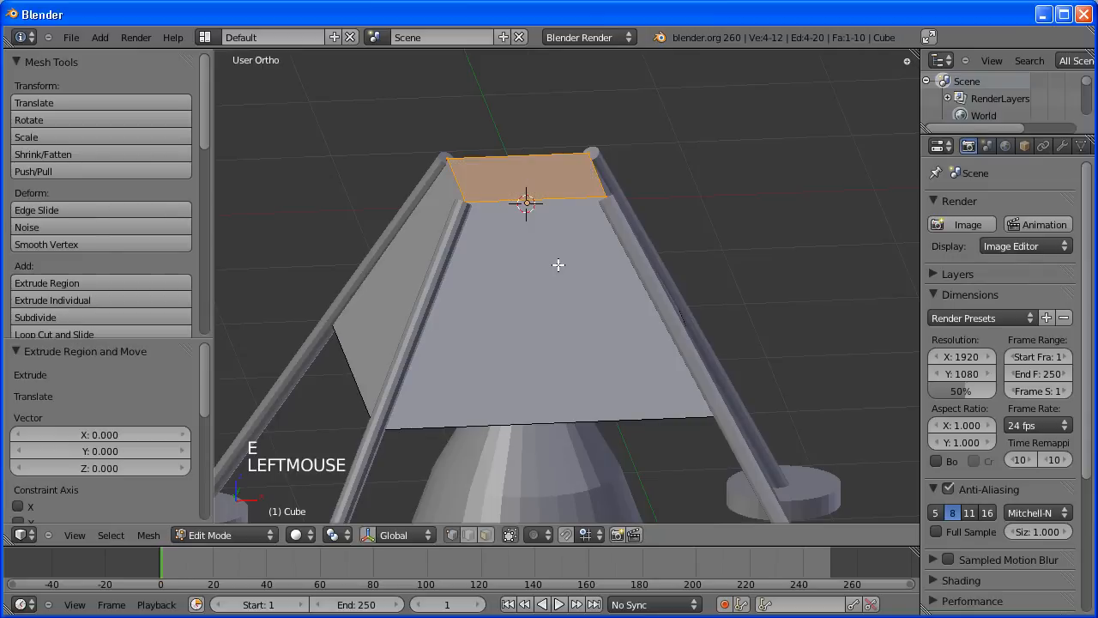
pyautogui.press('s')
pyautogui.press('s')
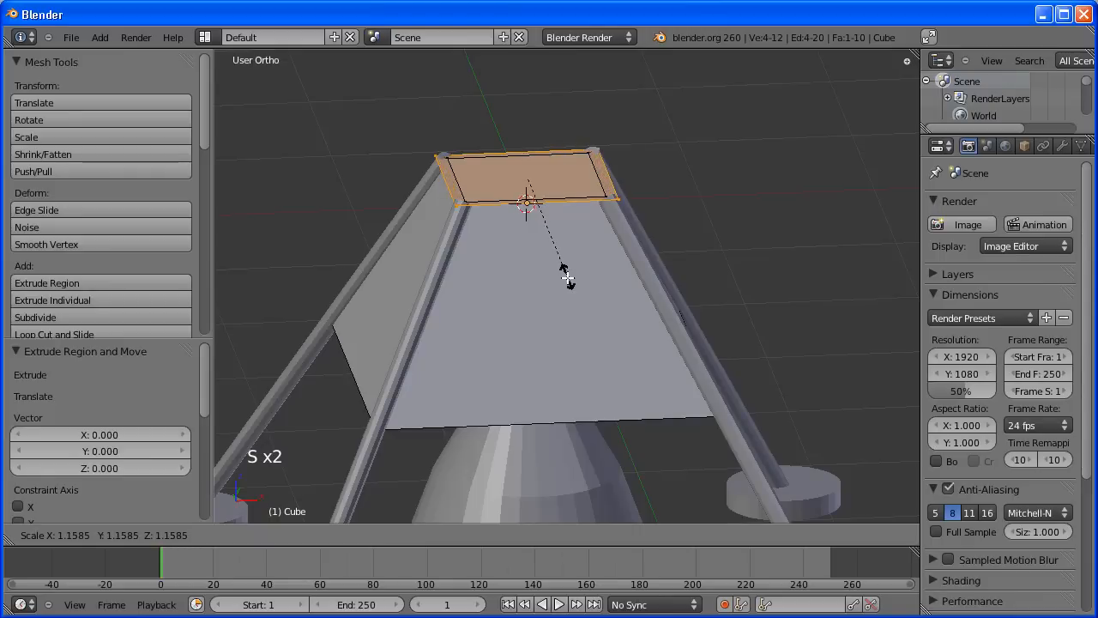
pyautogui.click(567, 282)
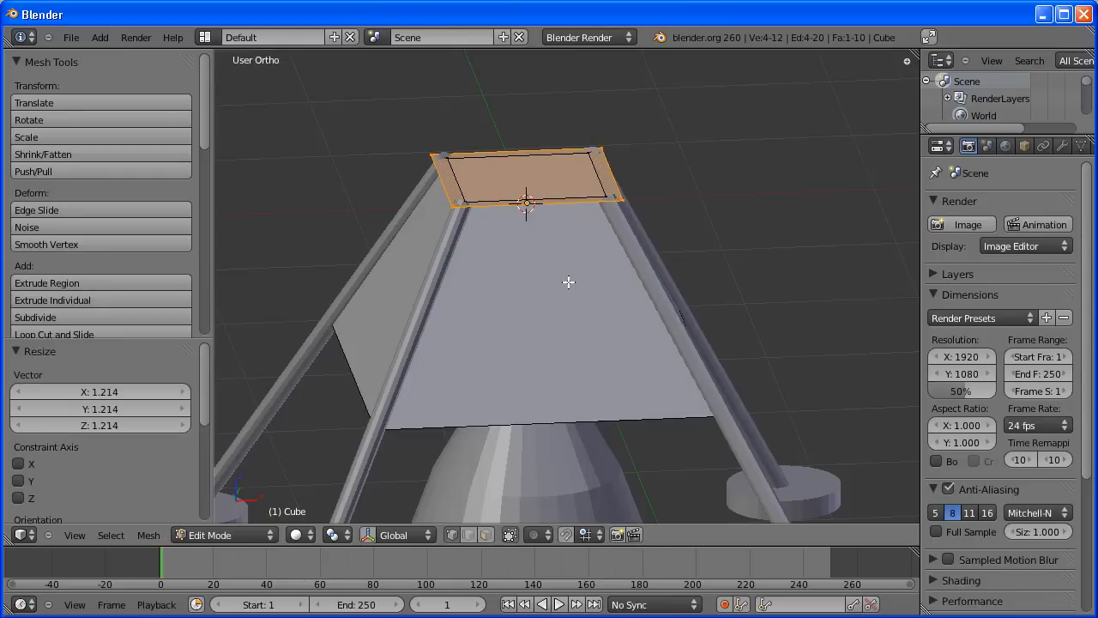
# - Extrude the widened top face upward along Z to form a thin overhanging slab on the body
pyautogui.press('e')
pyautogui.press('e')
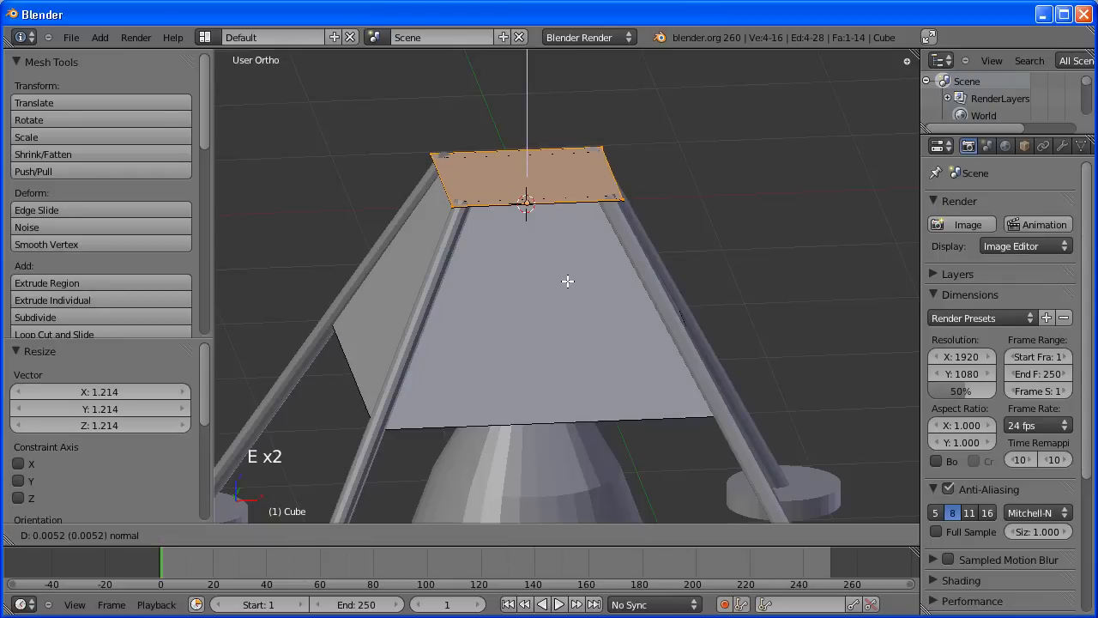
pyautogui.press('z')
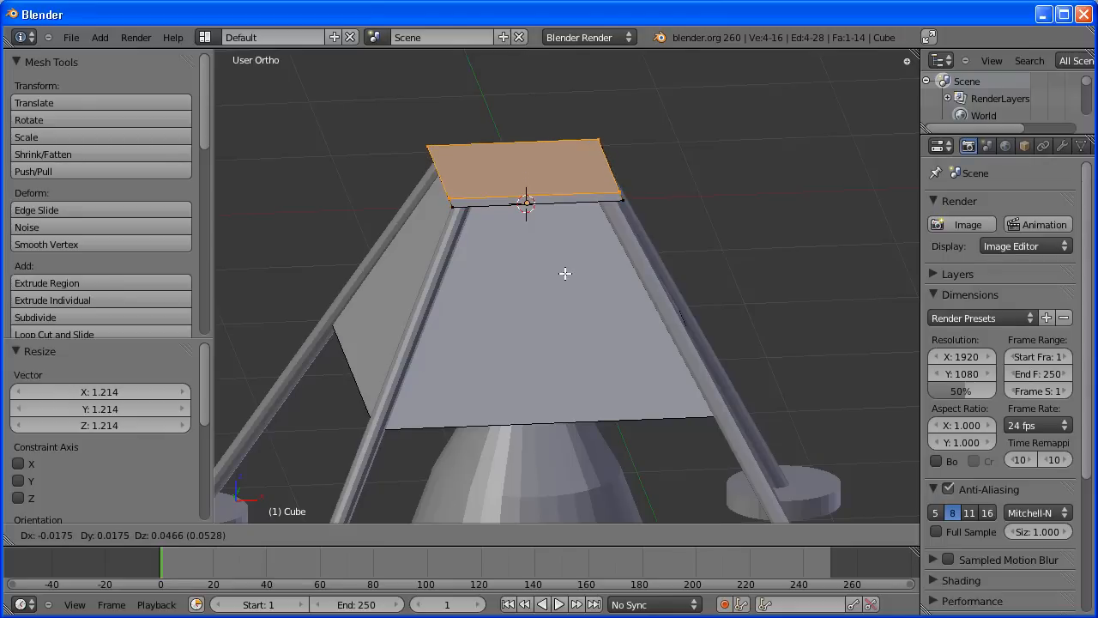
pyautogui.press('z')
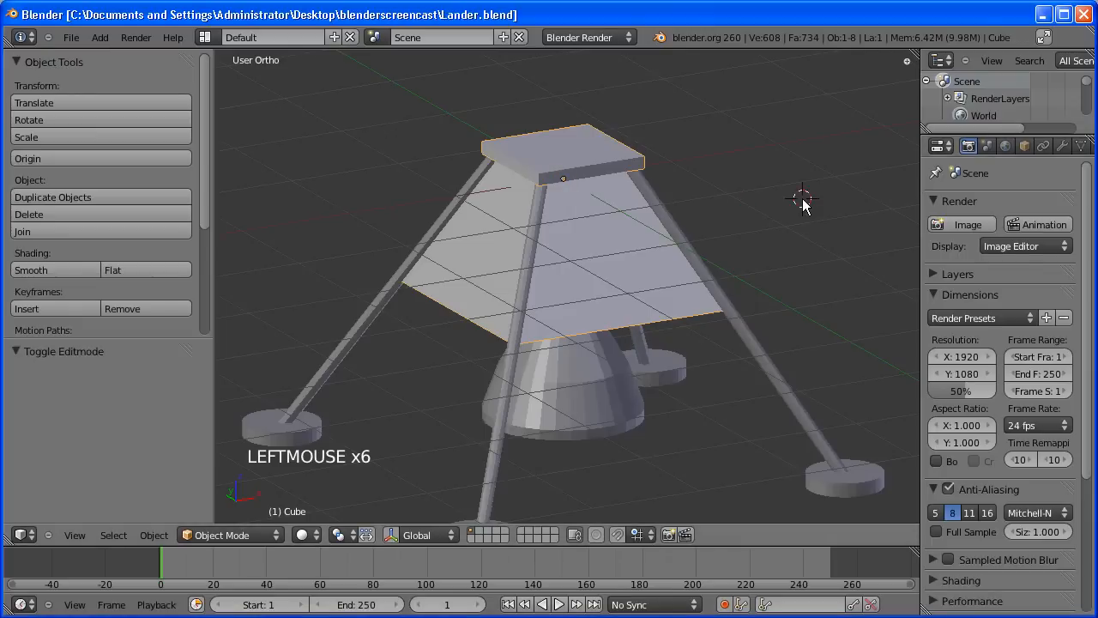
# - Try moving the body and the front leg individually to test whether the lander's parts are connected
pyautogui.scroll(-2, 802, 198)
pyautogui.keyDown('shift'); pyautogui.moveTo(802, 198); pyautogui.dragTo(781, 194, button='middle'); pyautogui.keyUp('shift')
pyautogui.moveTo(696, 343); pyautogui.dragTo(695, 408, button='middle')
pyautogui.scroll(1, 695, 415)
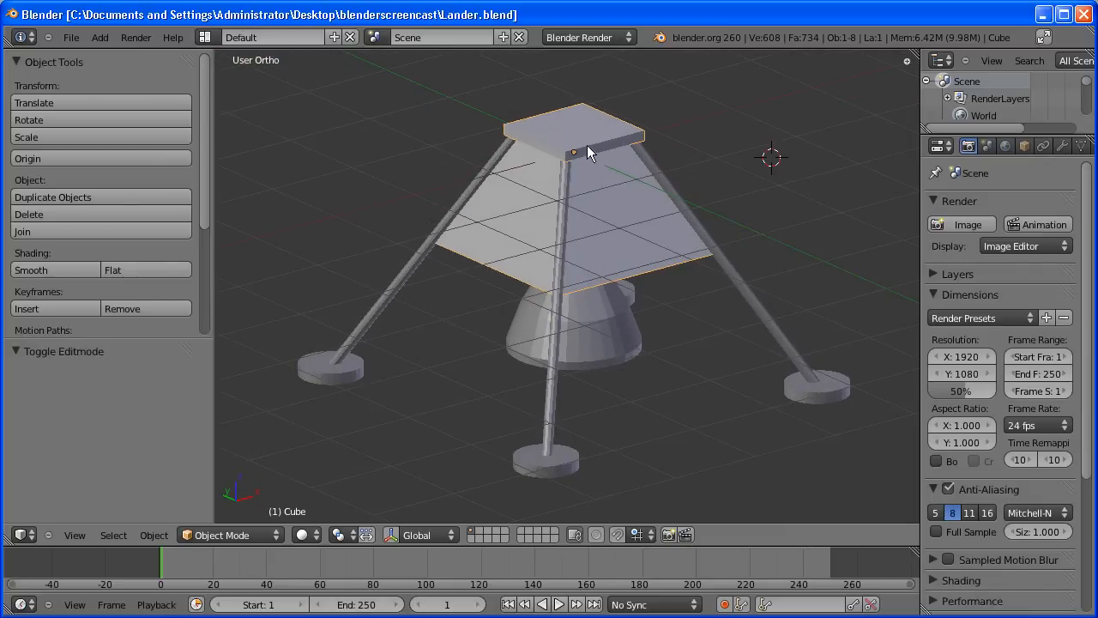
pyautogui.moveTo(585, 140); pyautogui.dragTo(635, 127, button='right')
pyautogui.rightClick(634, 128)
pyautogui.moveTo(603, 202); pyautogui.dragTo(675, 244, button='right')
pyautogui.rightClick(675, 244)
pyautogui.moveTo(565, 236); pyautogui.dragTo(642, 293, button='right')
pyautogui.scroll(-1, 653, 311)
pyautogui.scroll(1, 654, 313)
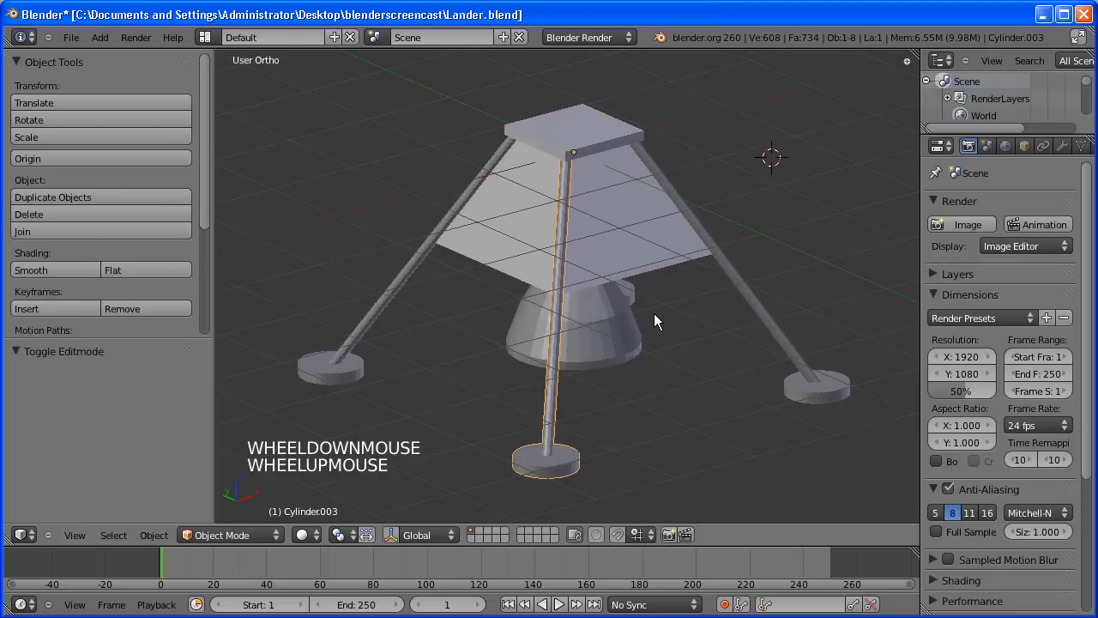
pyautogui.moveTo(642, 315); pyautogui.dragTo(625, 284, button='middle')
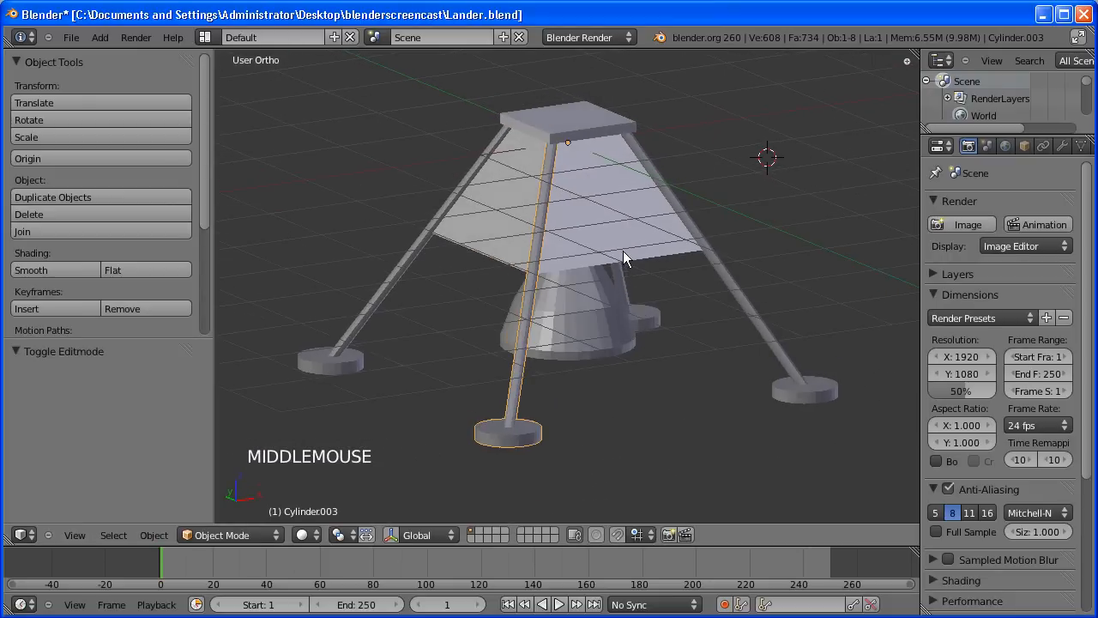
pyautogui.moveTo(624, 284); pyautogui.dragTo(641, 260, button='right')
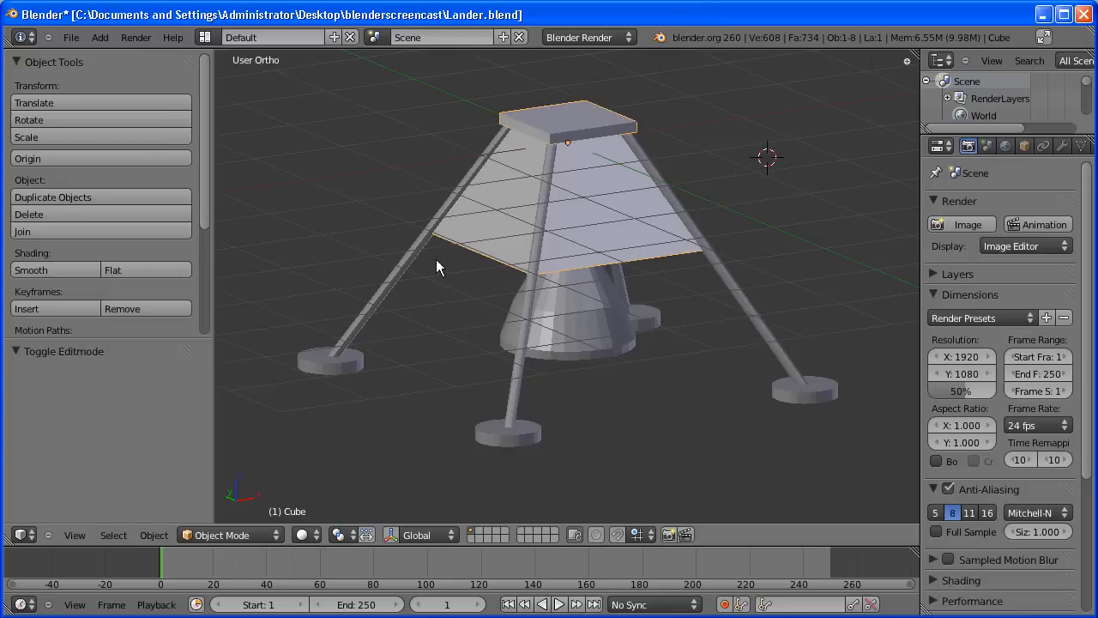
# - Select all four legs and the nozzle, adding the tapered body last as the active object
pyautogui.rightClick(400, 262)
pyautogui.rightClick(402, 264)
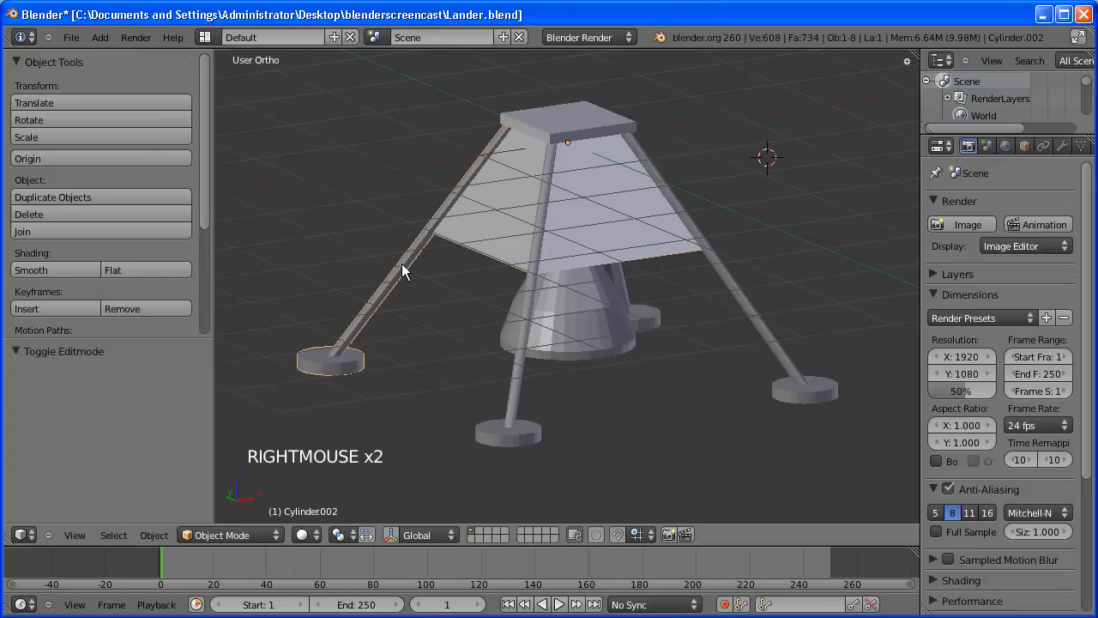
pyautogui.keyDown('shift'); pyautogui.rightClick(517, 370); pyautogui.keyUp('shift')
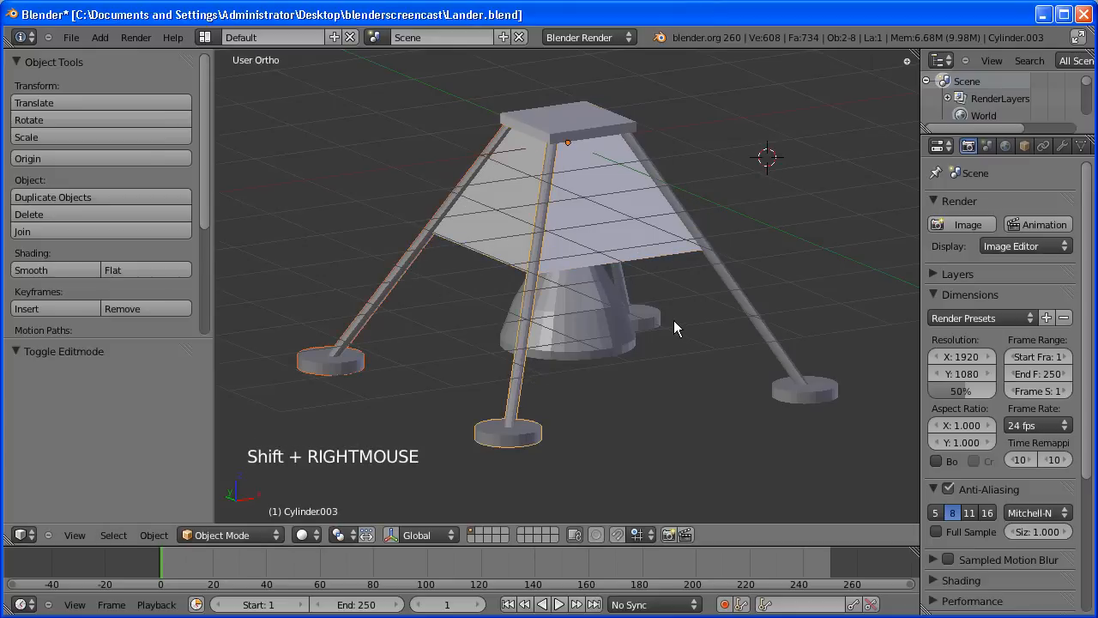
pyautogui.keyDown('shift'); pyautogui.rightClick(652, 317); pyautogui.keyUp('shift')
pyautogui.keyDown('shift'); pyautogui.rightClick(816, 391); pyautogui.keyUp('shift')
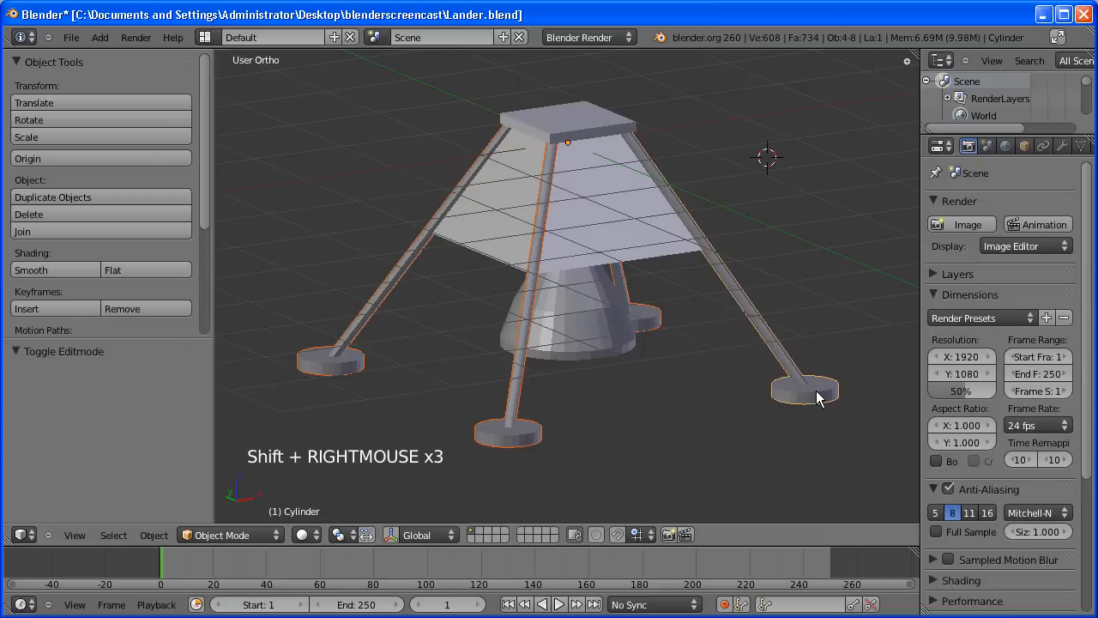
pyautogui.keyDown('shift'); pyautogui.rightClick(599, 349); pyautogui.keyUp('shift')
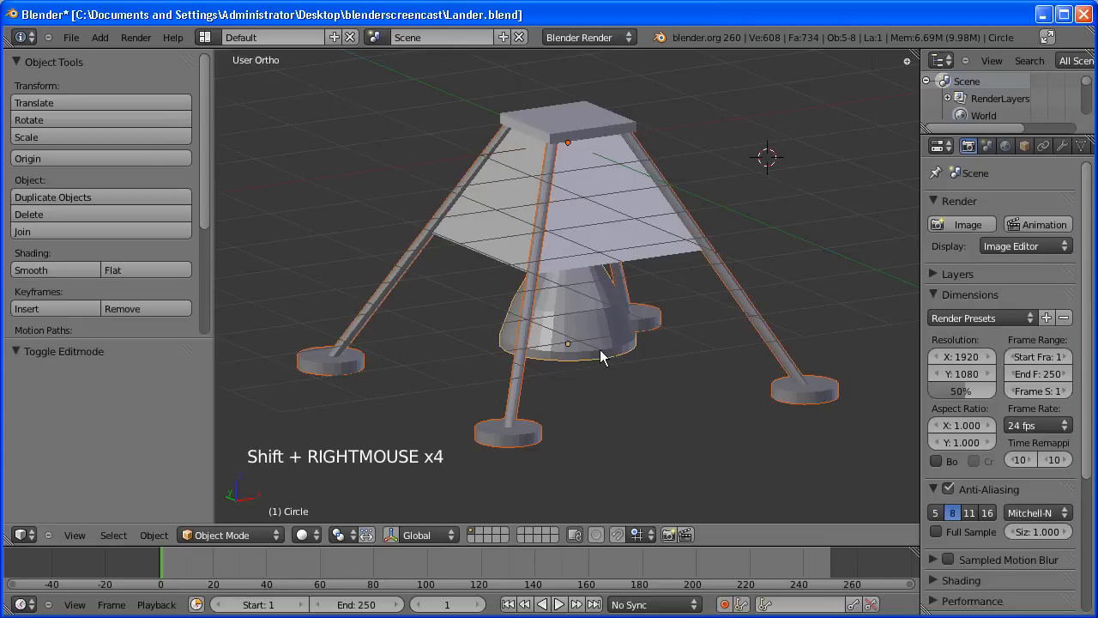
pyautogui.keyDown('shift'); pyautogui.rightClick(576, 122); pyautogui.keyUp('shift')
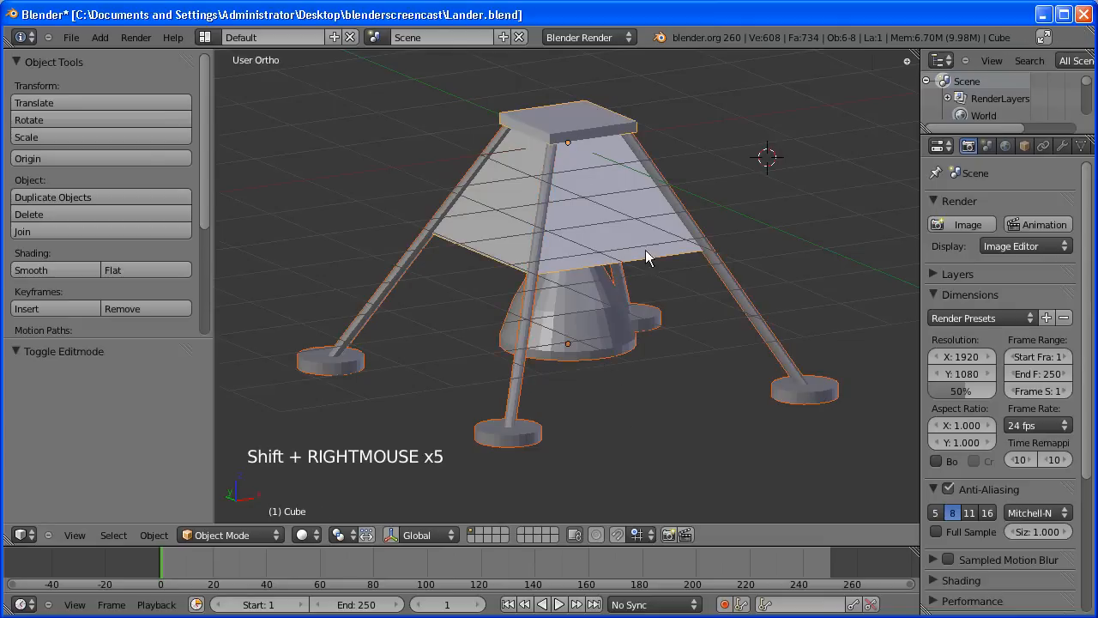
# - Parent the selected legs and nozzle to the tapered body with the Object parent type
pyautogui.click(154, 535)
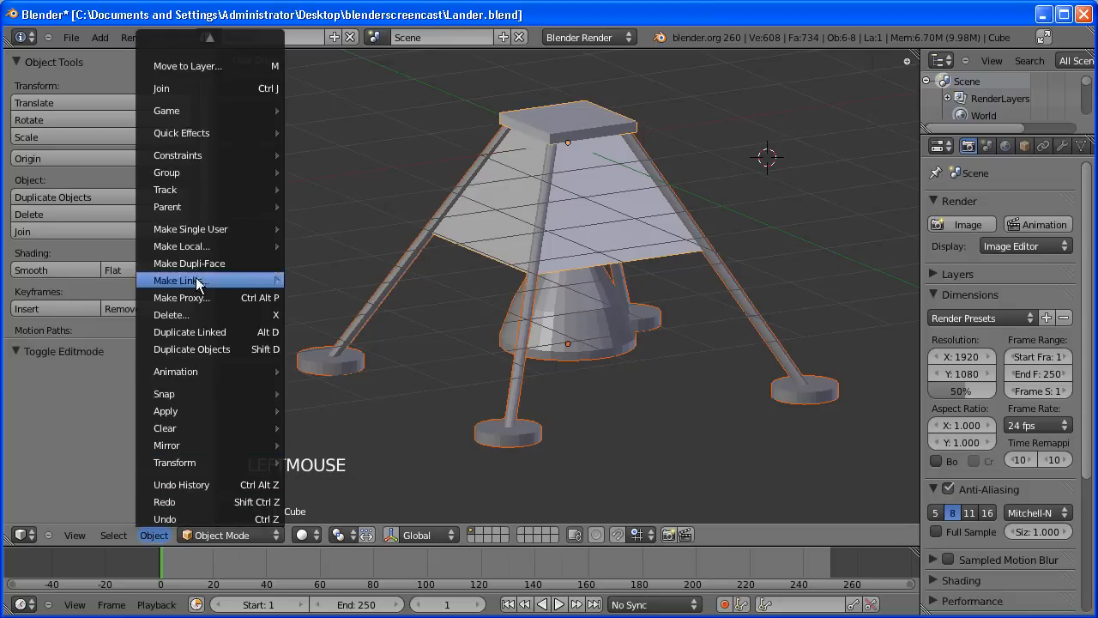
pyautogui.moveTo(210, 210)
pyautogui.moveTo(315, 205)
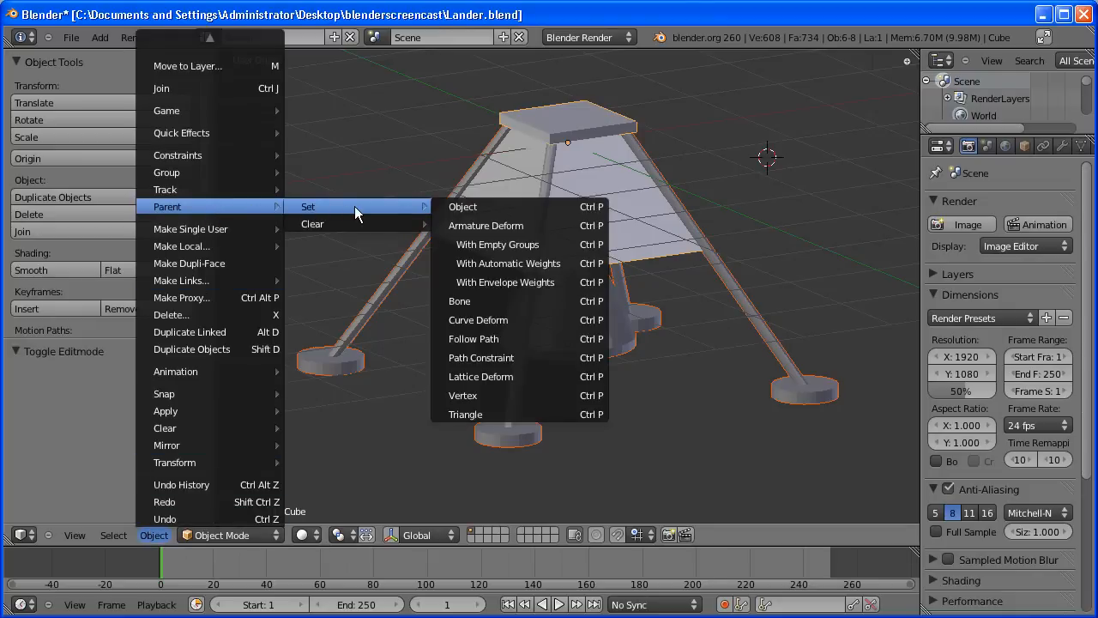
pyautogui.click(455, 206)
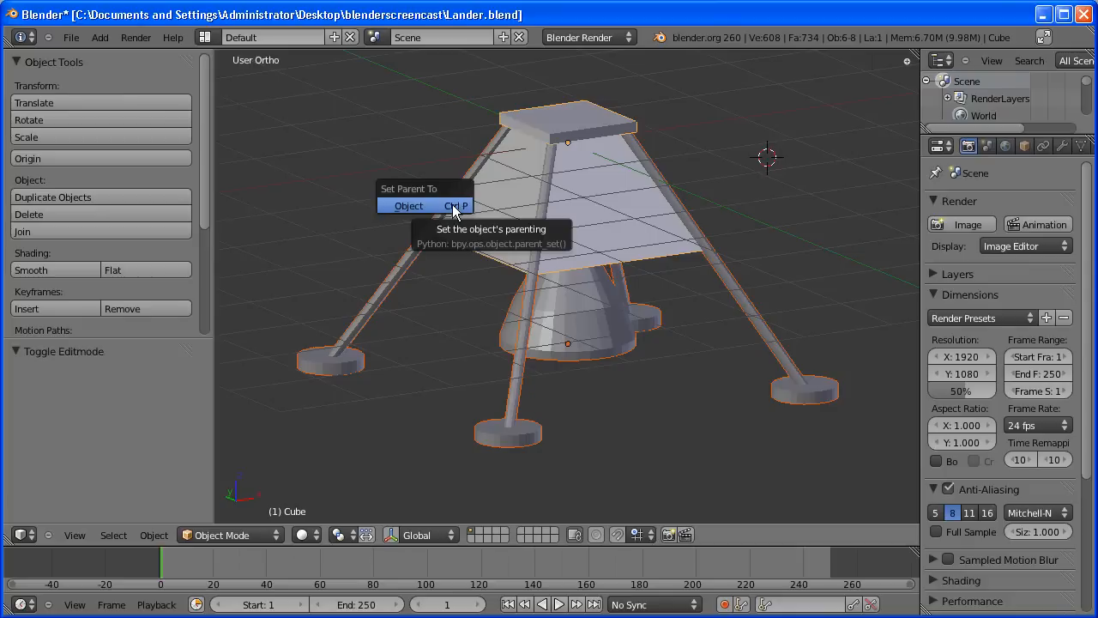
pyautogui.click(446, 206)
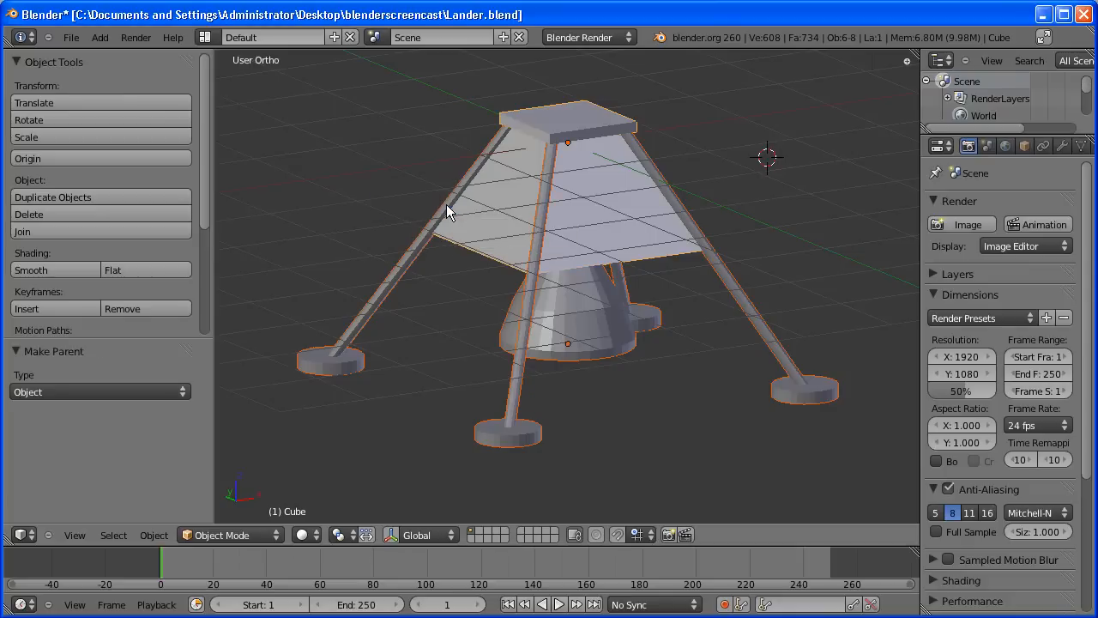
# - Try moving the rear leg and the parent body in turn to test the parenting, cancelling each move
pyautogui.rightClick(601, 209)
pyautogui.press('g')
pyautogui.press('g')
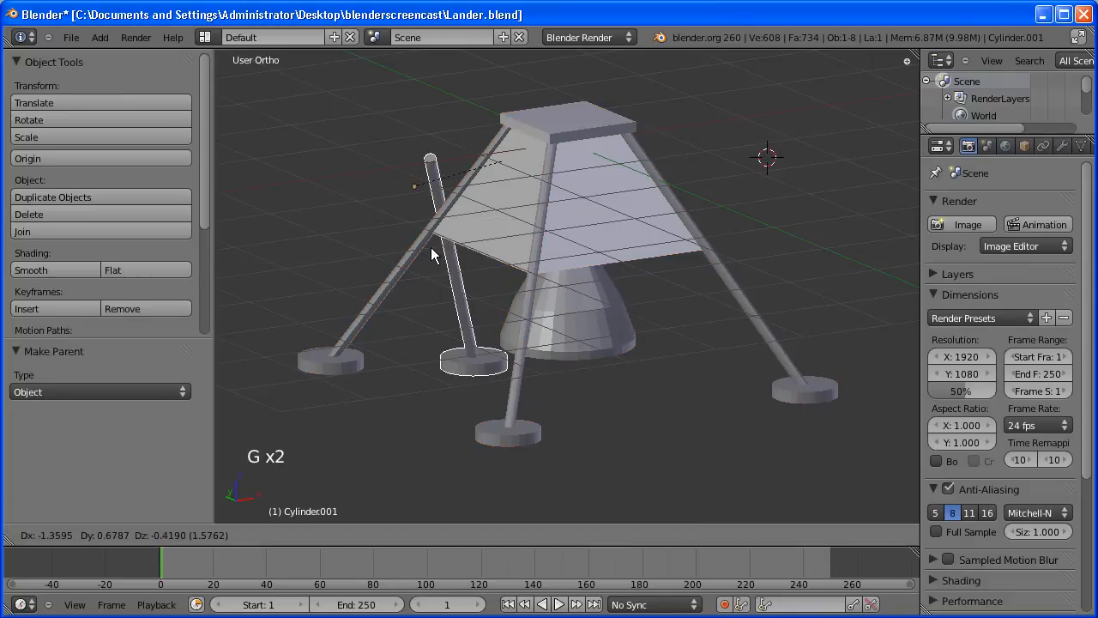
pyautogui.rightClick(661, 227)
pyautogui.rightClick(595, 123)
pyautogui.press('g')
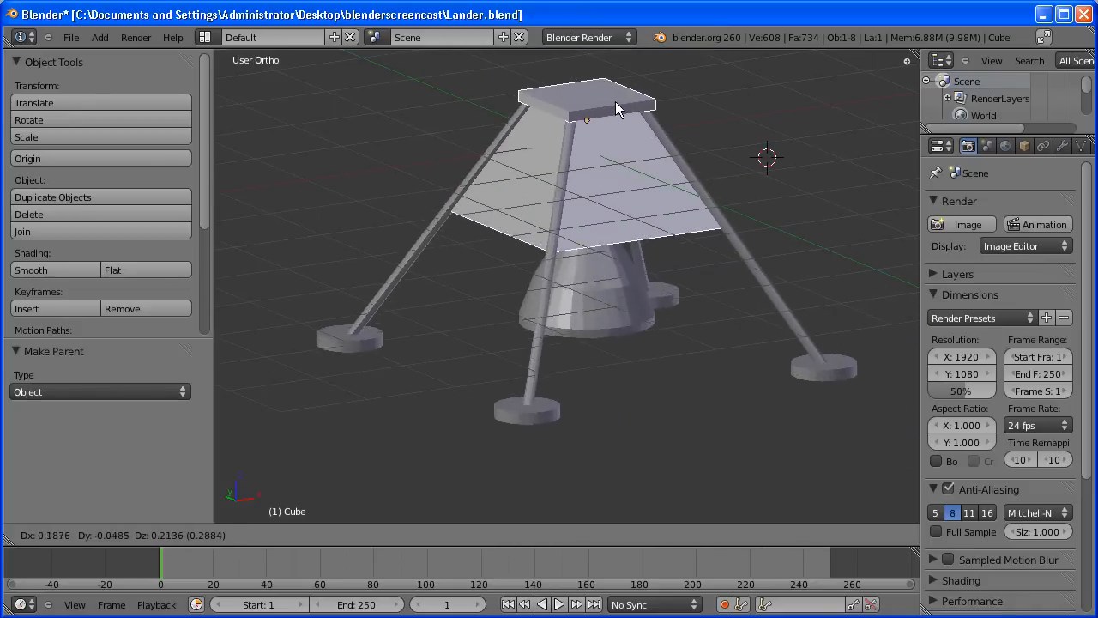
pyautogui.rightClick(645, 120)
pyautogui.scroll(-2, 638, 137)
pyautogui.moveTo(639, 137); pyautogui.dragTo(602, 215, button='middle')
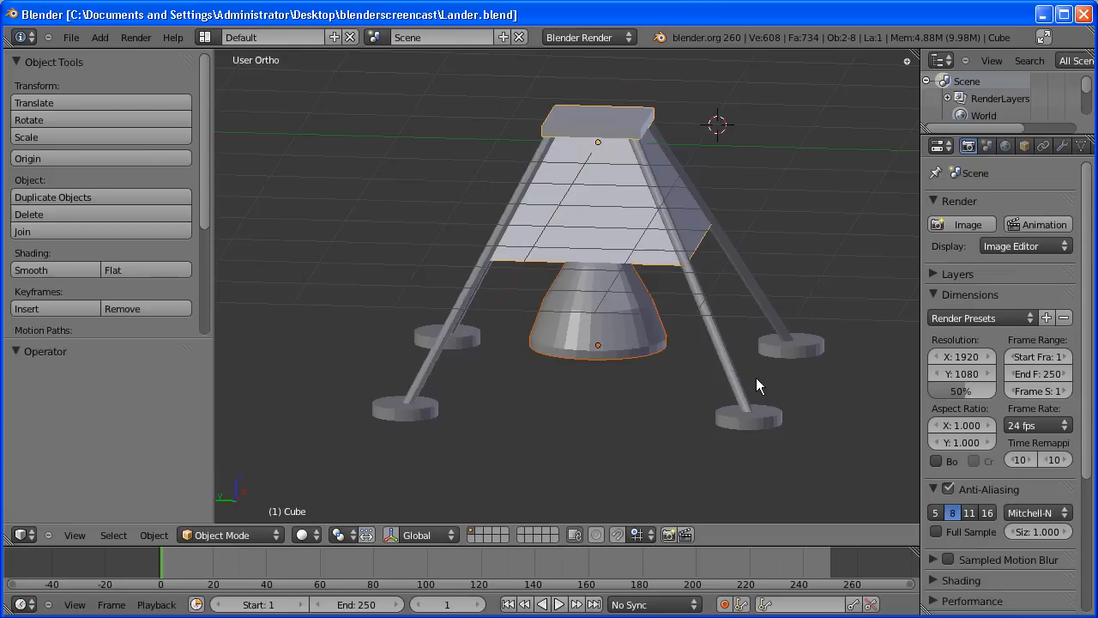
# - Move the lander's parent body up along Z by about 2.458 in front view to bring the feet to ground level
pyautogui.moveTo(756, 378); pyautogui.dragTo(738, 363, button='middle')
pyautogui.press('KP_1')
pyautogui.scroll(-3, 738, 382)
pyautogui.rightClick(625, 295)
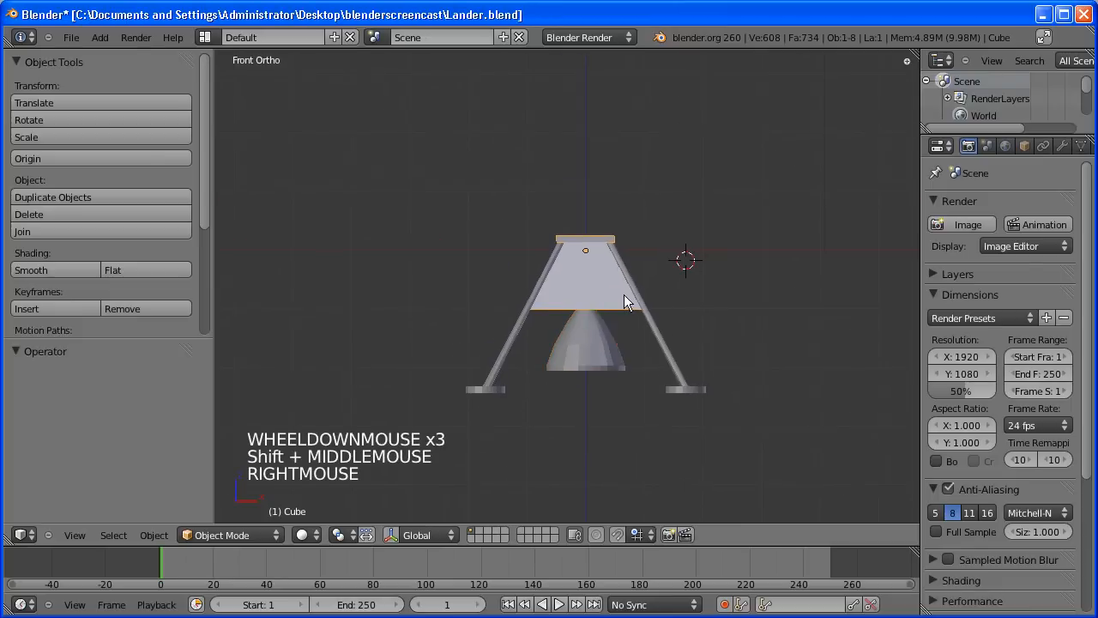
pyautogui.press('g')
pyautogui.press('g')
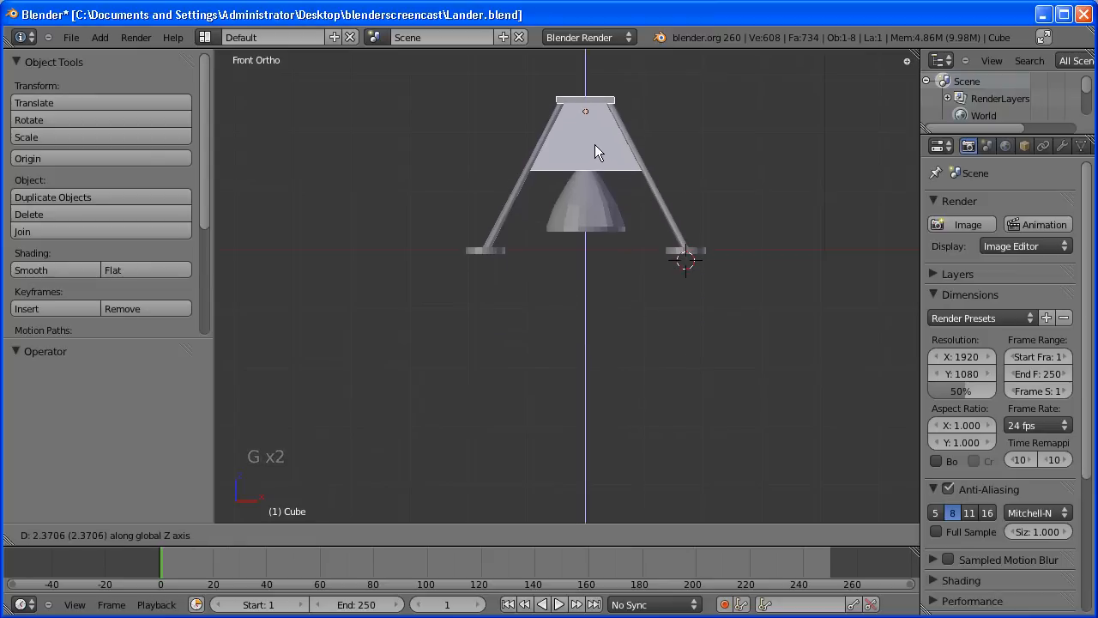
pyautogui.click(591, 140)
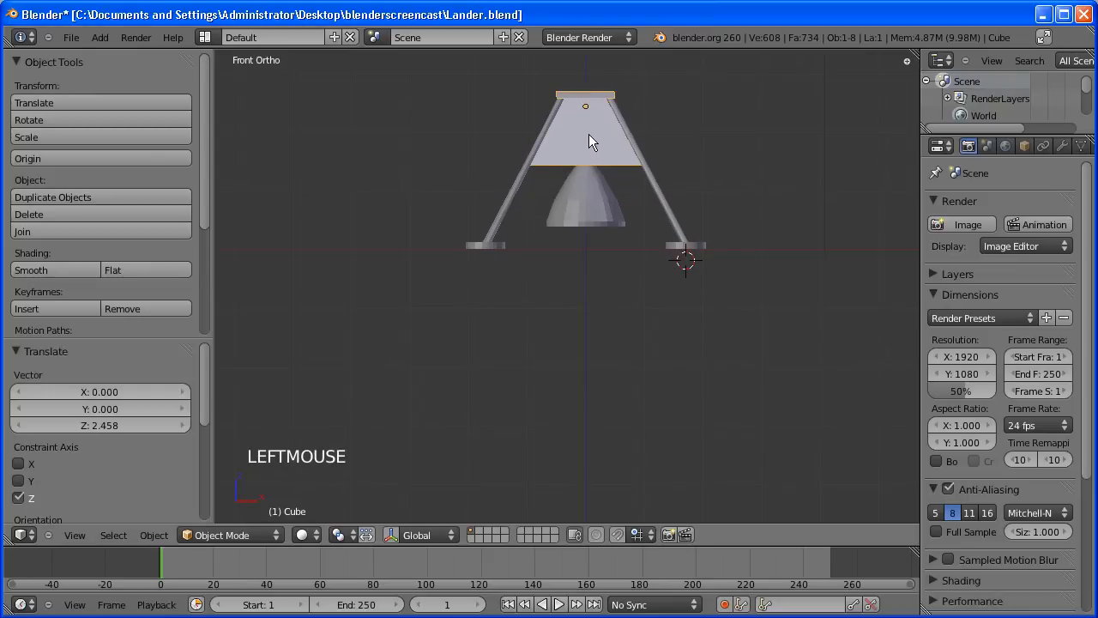
# - Lower the lander along Z by about 0.029 to fine-tune the feet against the ground line
pyautogui.press('g')
pyautogui.press('z')
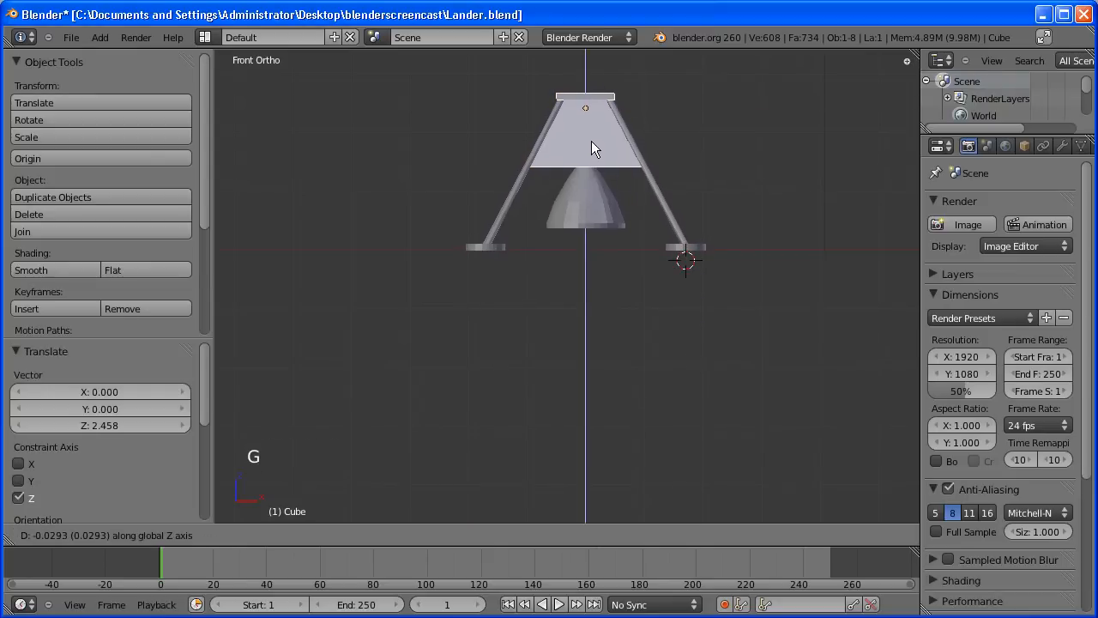
pyautogui.click(591, 140)
pyautogui.moveTo(591, 141); pyautogui.dragTo(590, 265, button='middle')
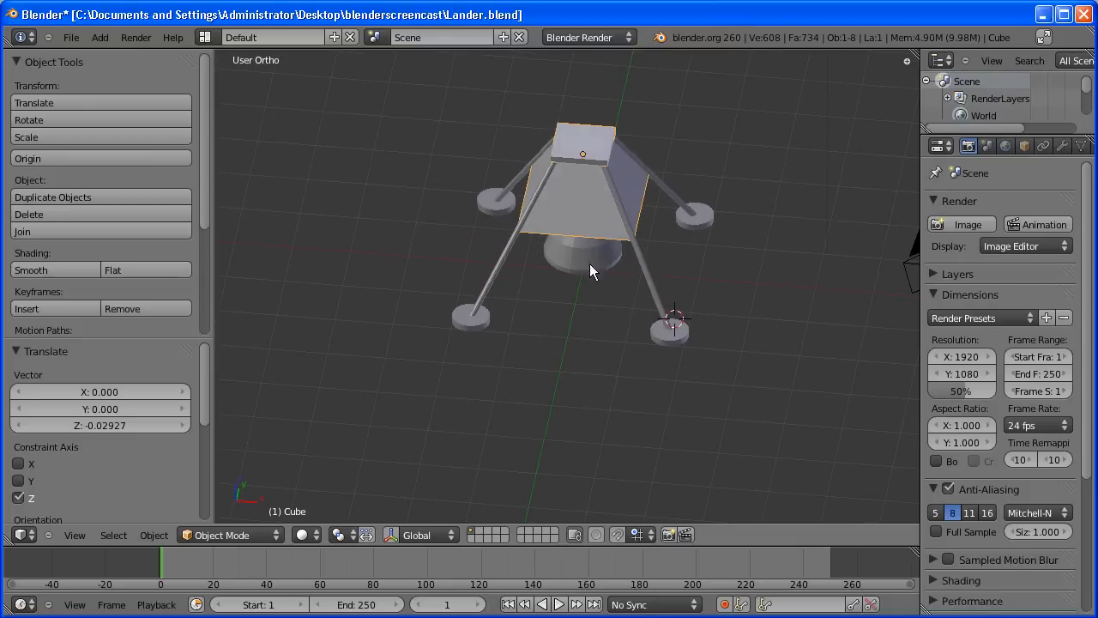
pyautogui.moveTo(620, 342); pyautogui.dragTo(665, 296, button='middle')
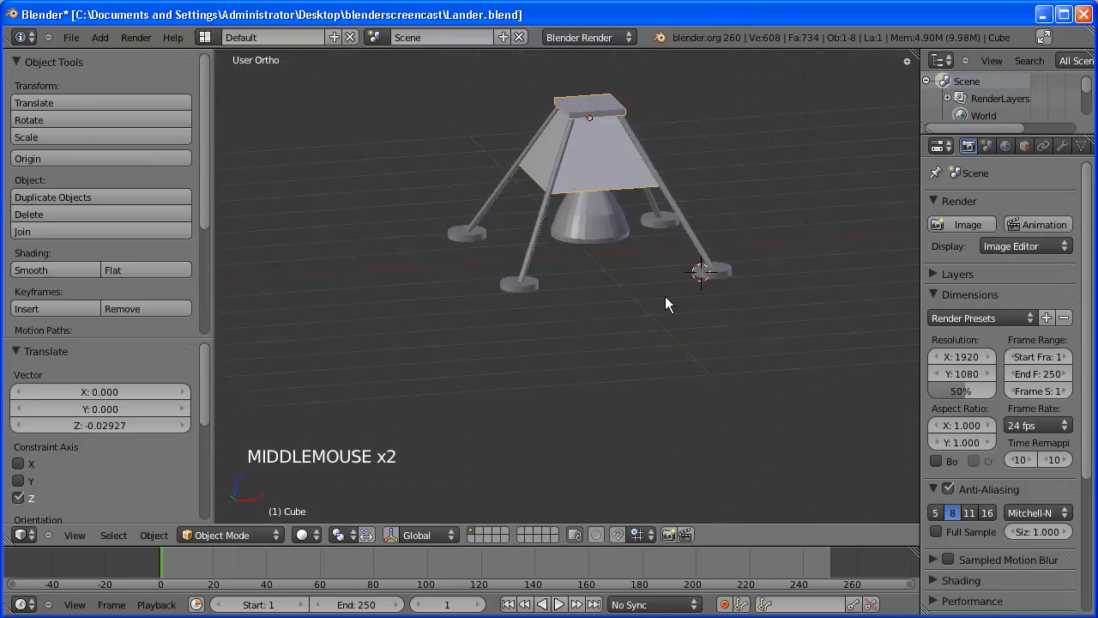
# - Rename the parent Cube object as Lander in an enlarged Outliner and expand its hierarchy
pyautogui.moveTo(986, 135); pyautogui.dragTo(983, 529)
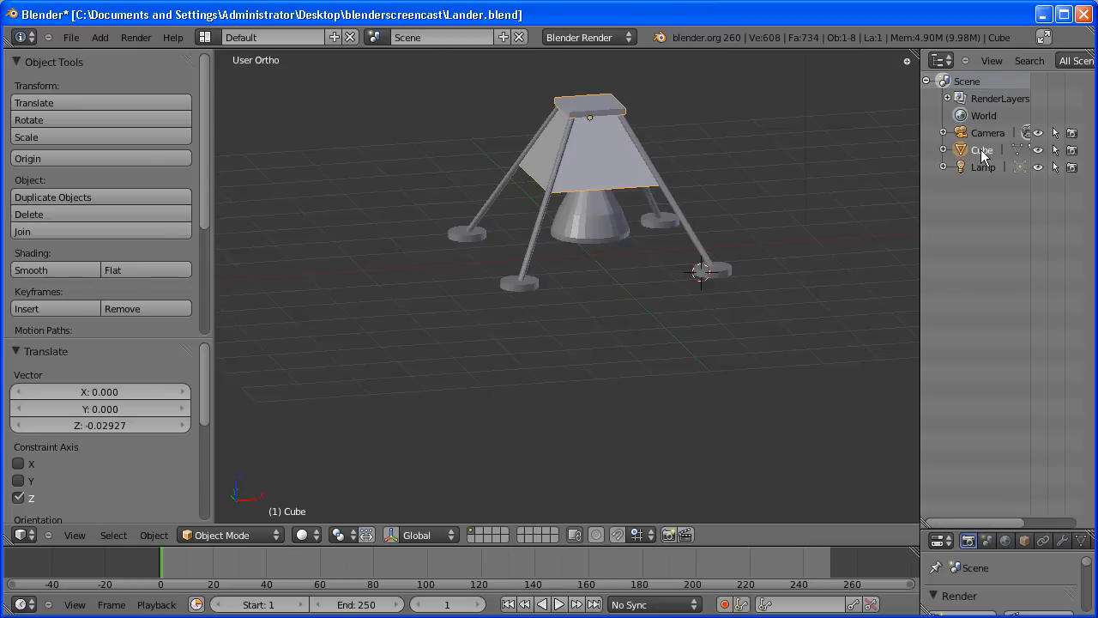
pyautogui.keyDown('ctrl'); pyautogui.click(980, 148); pyautogui.keyUp('ctrl')
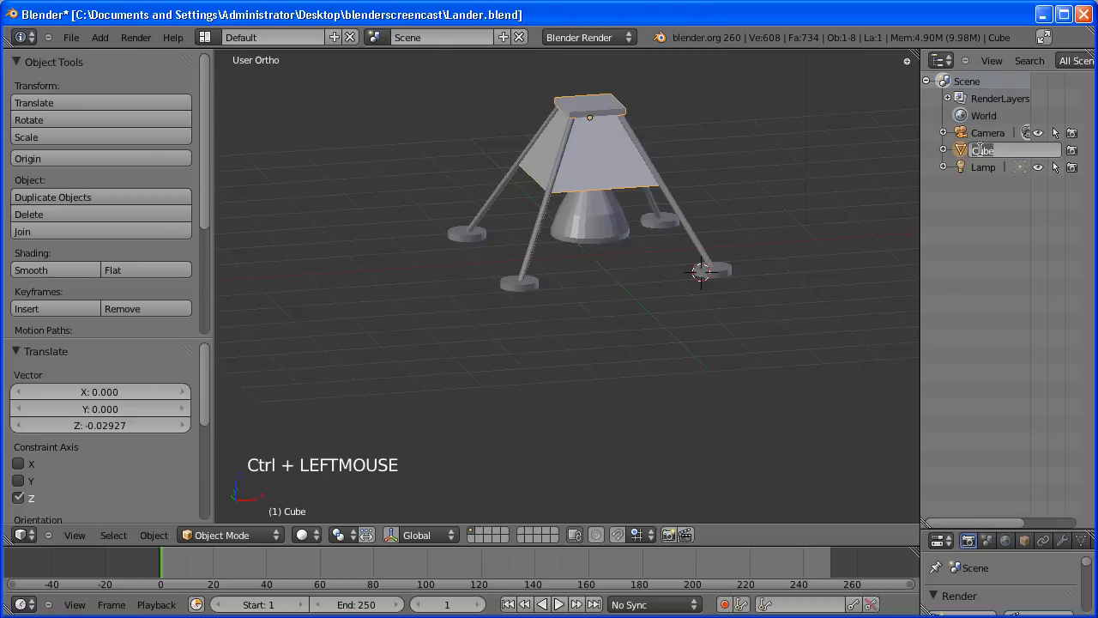
pyautogui.write('Lander')
pyautogui.press('Return')
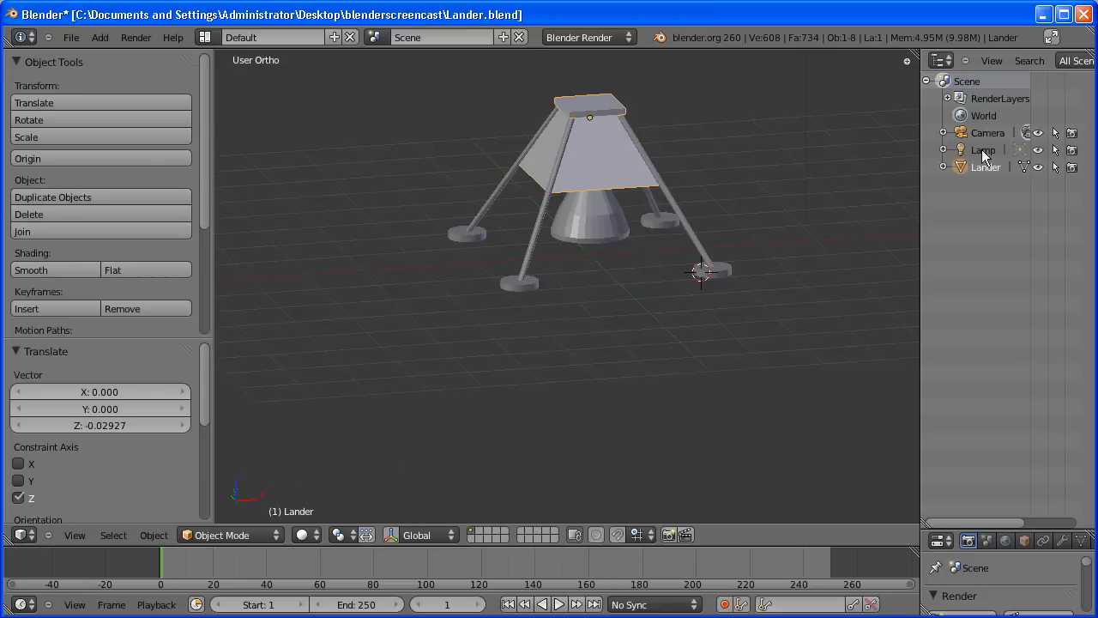
pyautogui.click(944, 166)
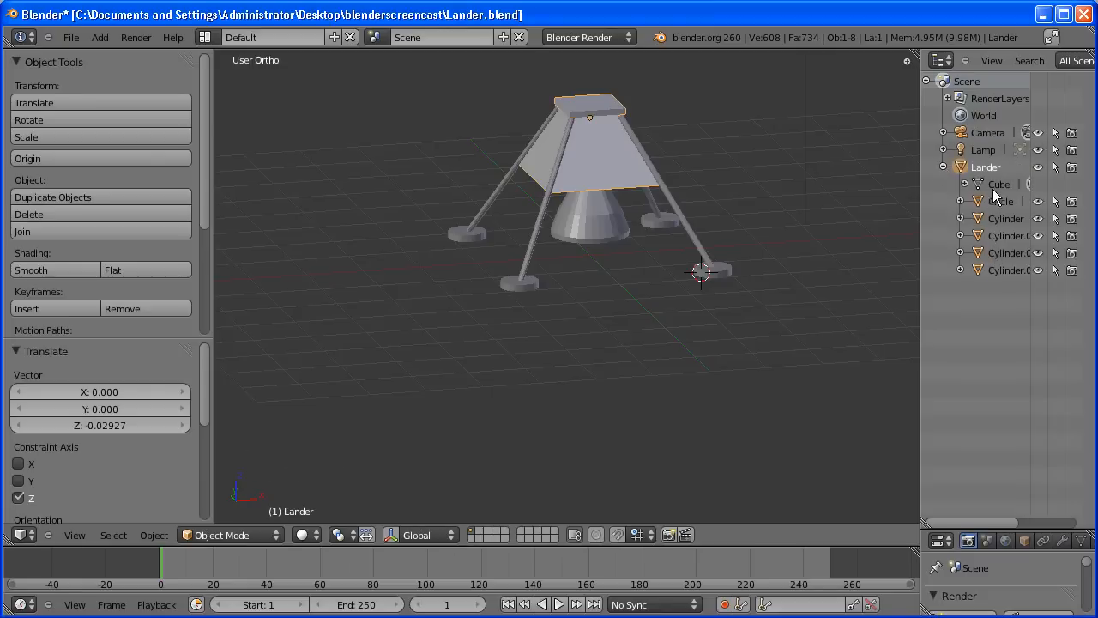
# - Select the lander's child objects in turn to identify them and rename the last leg, Cylinder.003, as Lander-Leg
pyautogui.doubleClick(993, 186)
pyautogui.click(996, 200)
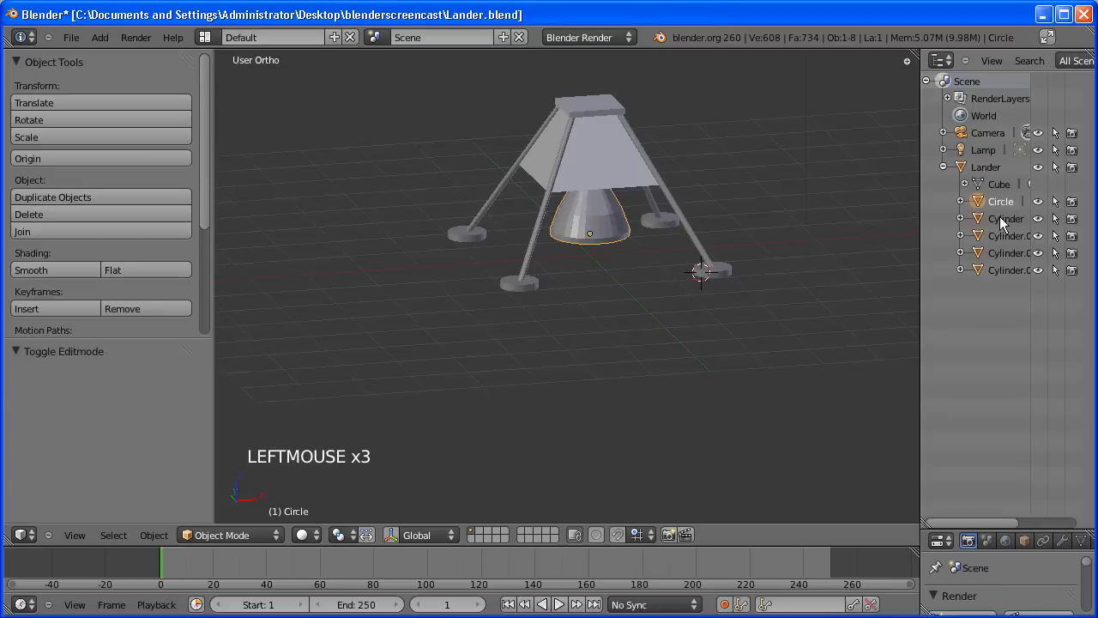
pyautogui.click(1000, 220)
pyautogui.click(1002, 236)
pyautogui.click(1003, 252)
pyautogui.click(1003, 259)
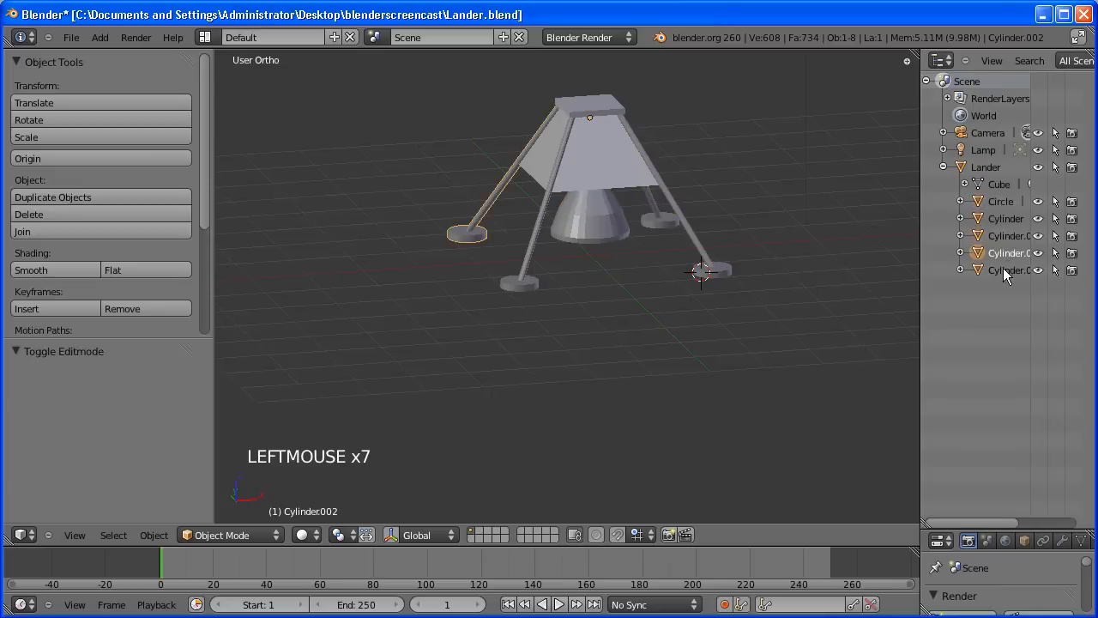
pyautogui.keyDown('ctrl'); pyautogui.click(1000, 271); pyautogui.keyUp('ctrl')
pyautogui.write('Lander-Leg')
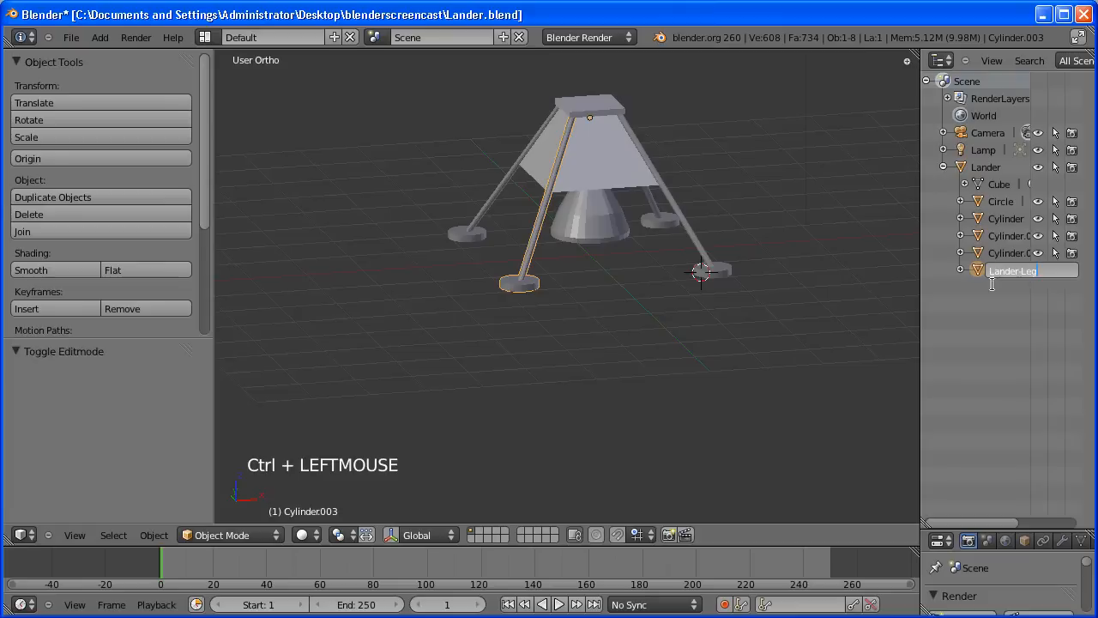
# - Rename the Cylinder.002 leg object as Lander-Leg, replacing its entire old name
pyautogui.keyDown('ctrl'); pyautogui.click(1024, 253); pyautogui.keyUp('ctrl')
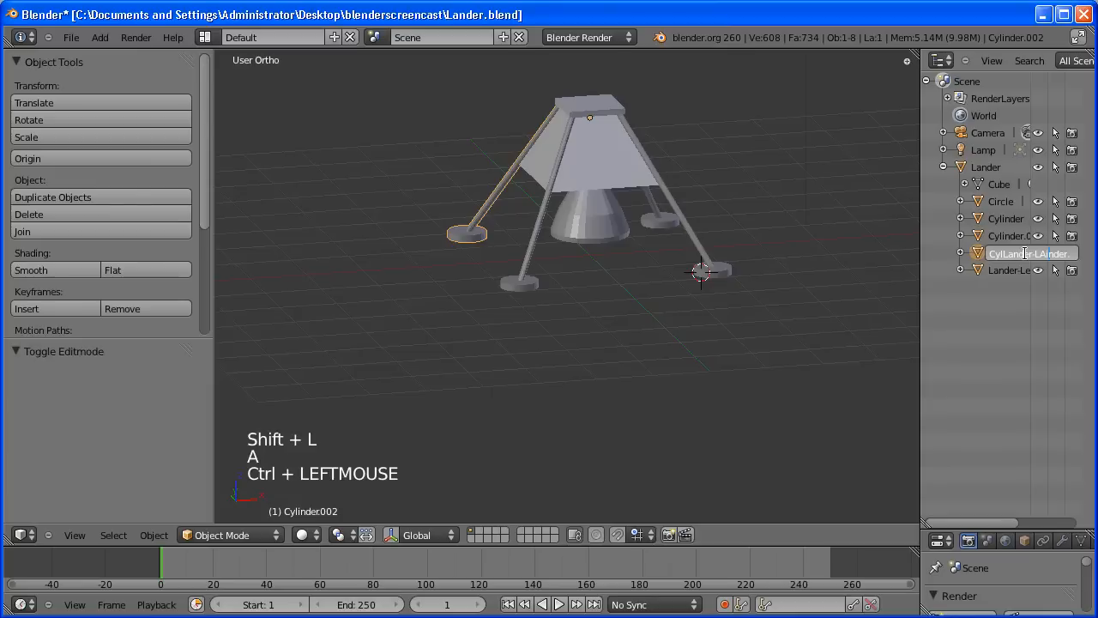
pyautogui.moveTo(990, 253); pyautogui.dragTo(1076, 254)
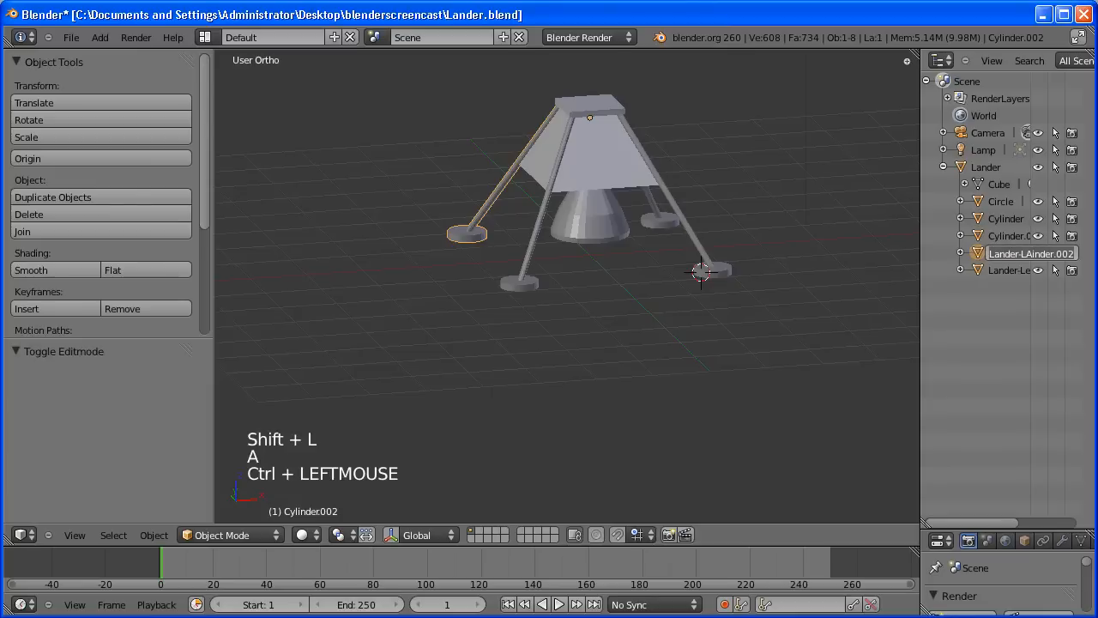
pyautogui.write('ander')
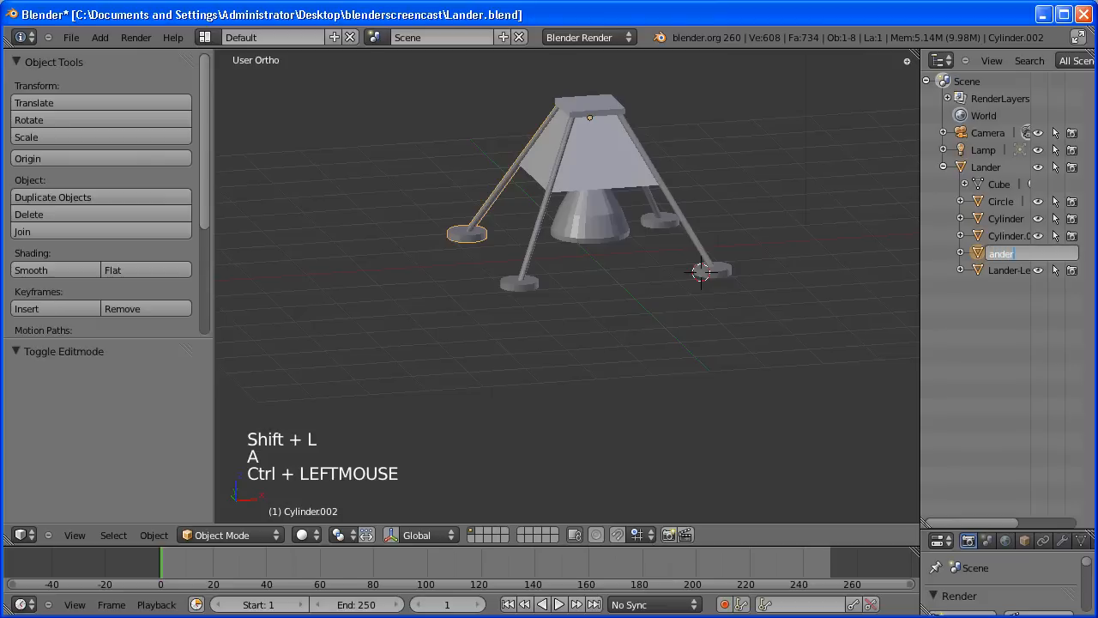
pyautogui.write('-LAg')
pyautogui.press('BackSpace')
pyautogui.press('BackSpace')
pyautogui.write('eg')
pyautogui.press('Return')
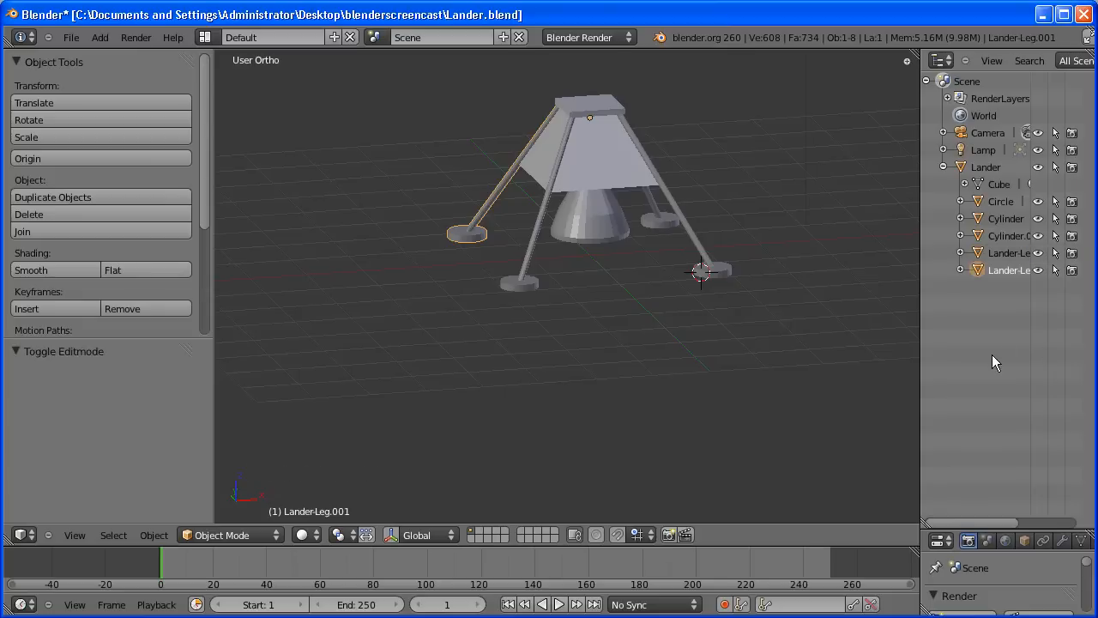
# - Rename the two remaining Cylinder leg objects under Lander as Lander-Leg
pyautogui.keyDown('shift'); pyautogui.click(1002, 235); pyautogui.keyUp('shift')
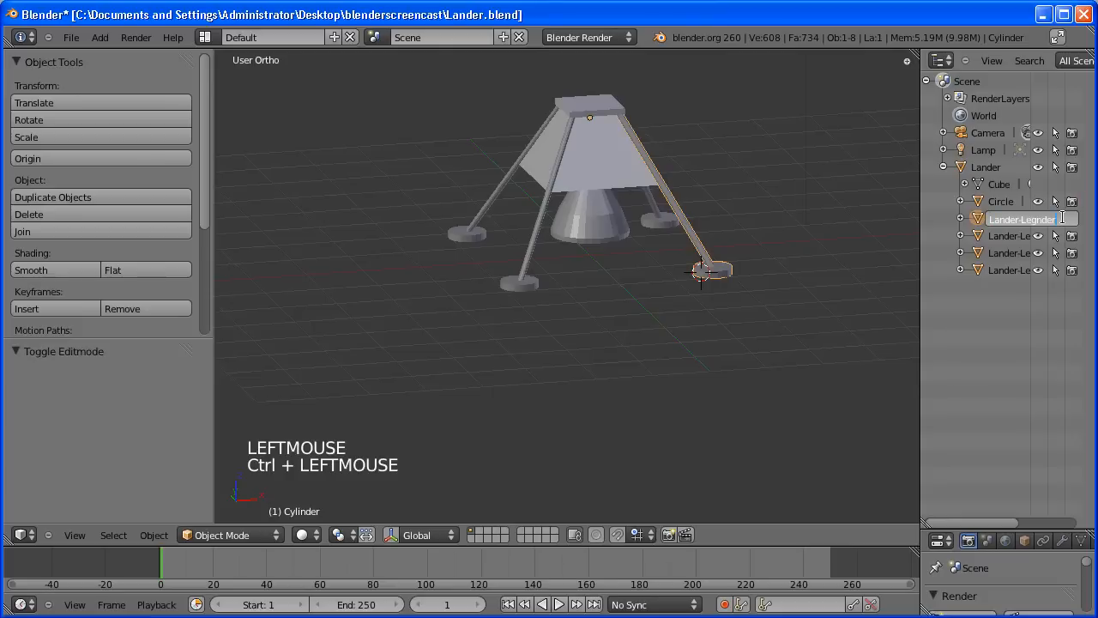
pyautogui.press('BackSpace')
pyautogui.press('BackSpace')
pyautogui.press('BackSpace')
pyautogui.press('BackSpace')
pyautogui.press('Return')
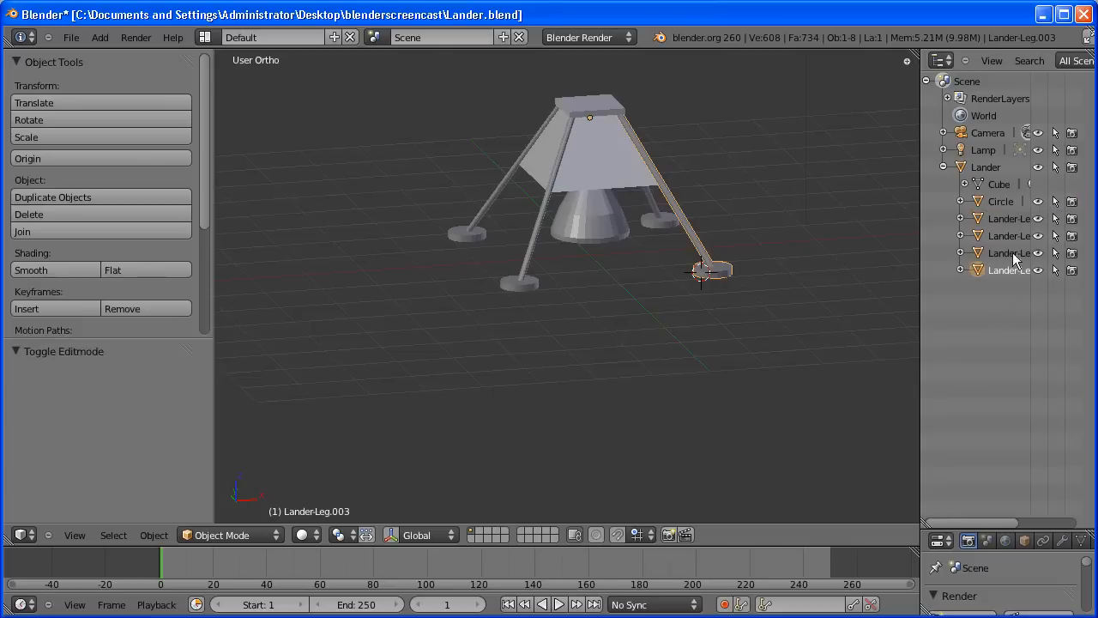
# - Rename the nozzle's Circle object as Thruster and the body's Cube mesh data as Lander-Part
pyautogui.click(1000, 201)
pyautogui.keyDown('ctrl'); pyautogui.click(1004, 184); pyautogui.keyUp('ctrl')
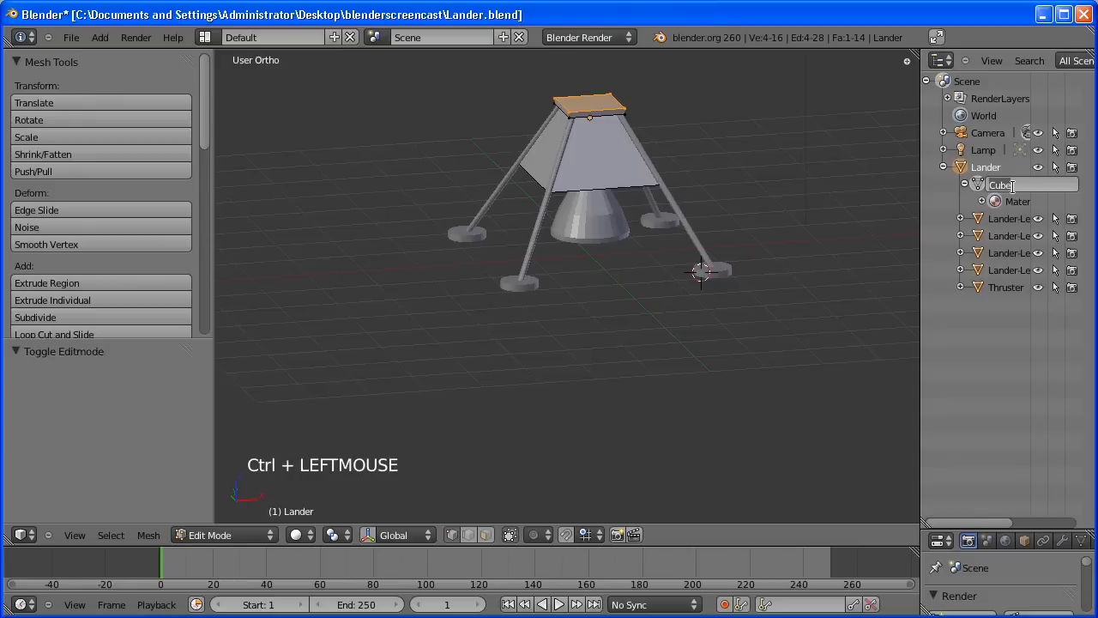
pyautogui.write('Lander-Part')
pyautogui.press('Return')
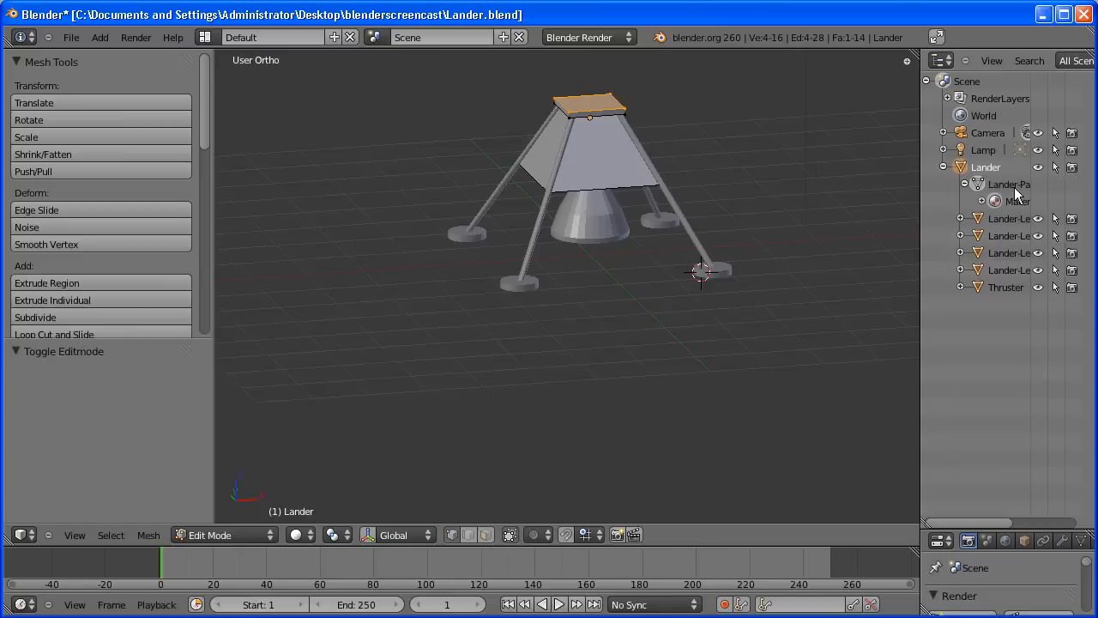
# - Collapse the Lander hierarchy in the Outliner and return the lander body to Object Mode
pyautogui.click(964, 183)
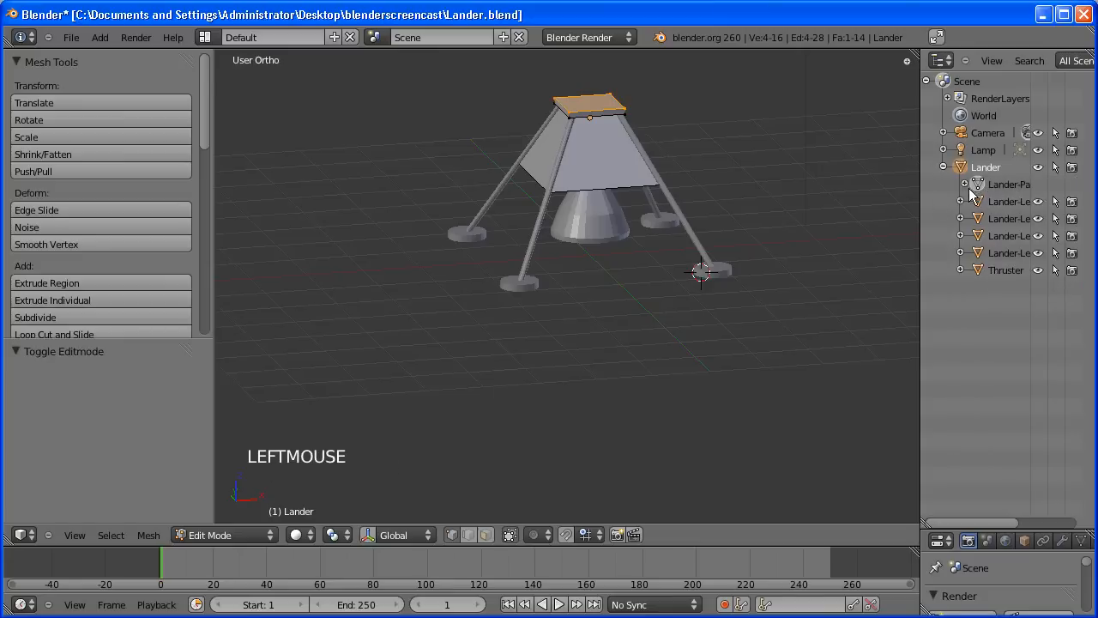
pyautogui.click(944, 167)
pyautogui.click(978, 174)
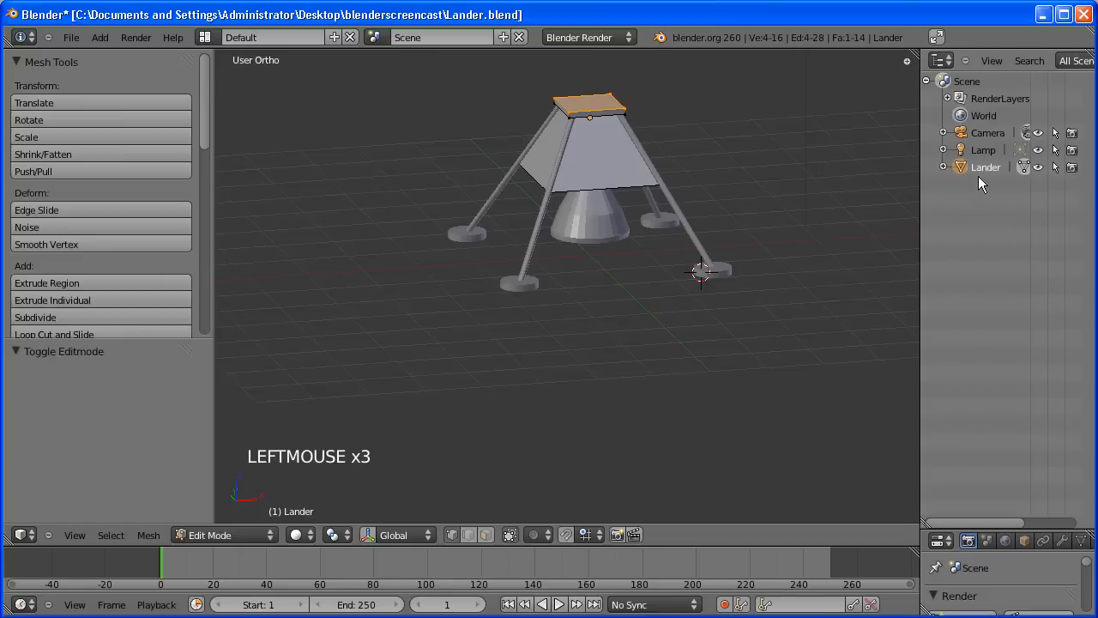
pyautogui.click(980, 167)
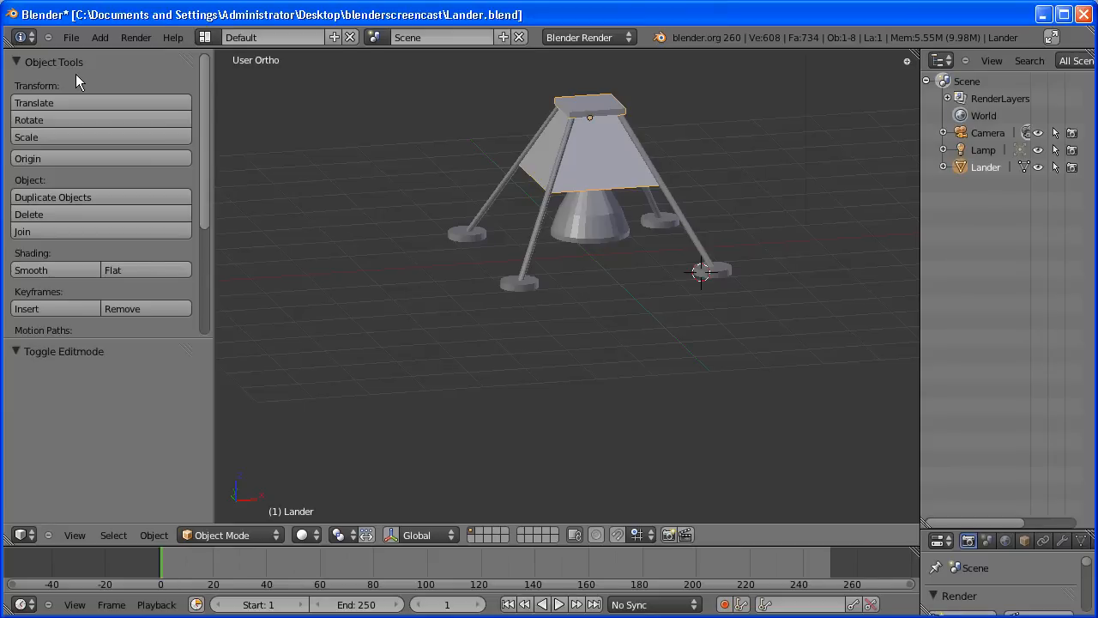
# - Save the scene as Lander.blend in the blenderscreencast folder, using the existing file name
pyautogui.click(71, 37)
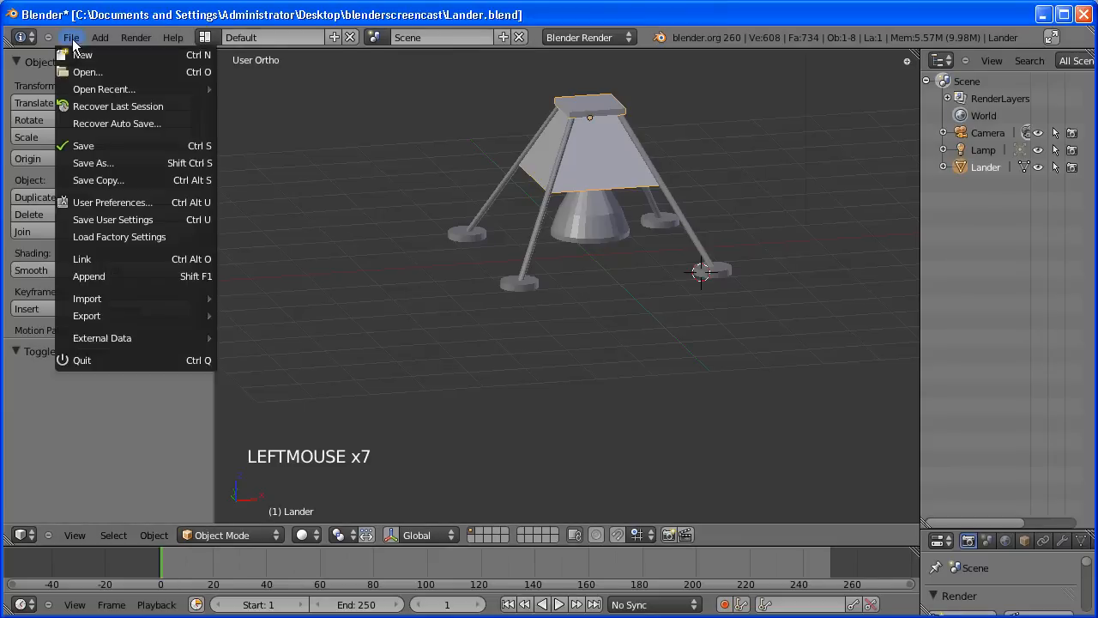
pyautogui.click(110, 161)
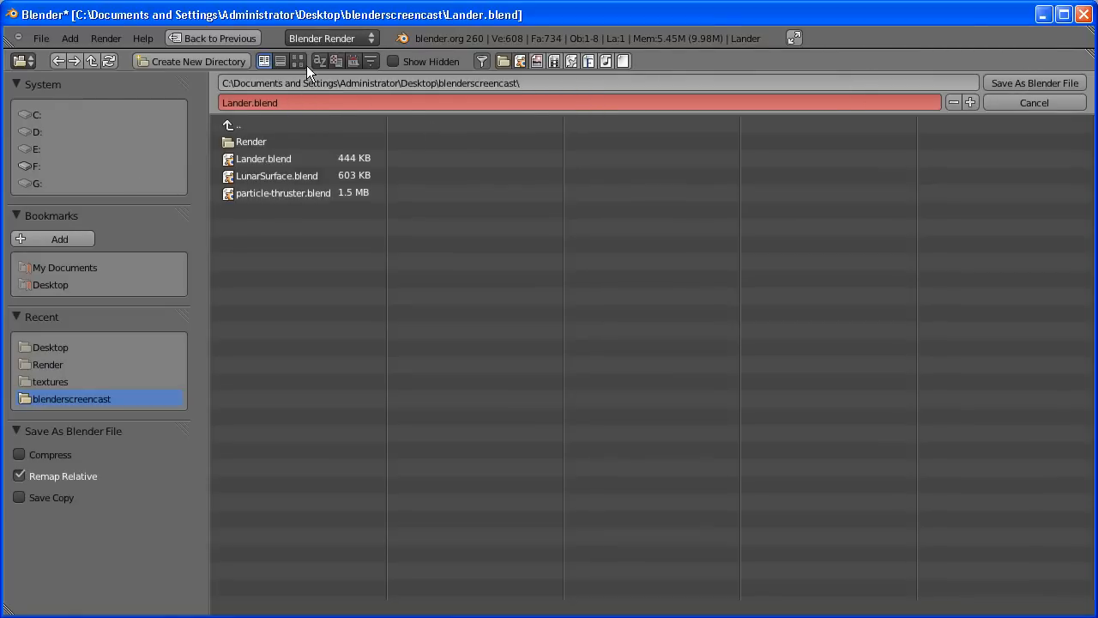
pyautogui.click(1012, 82)
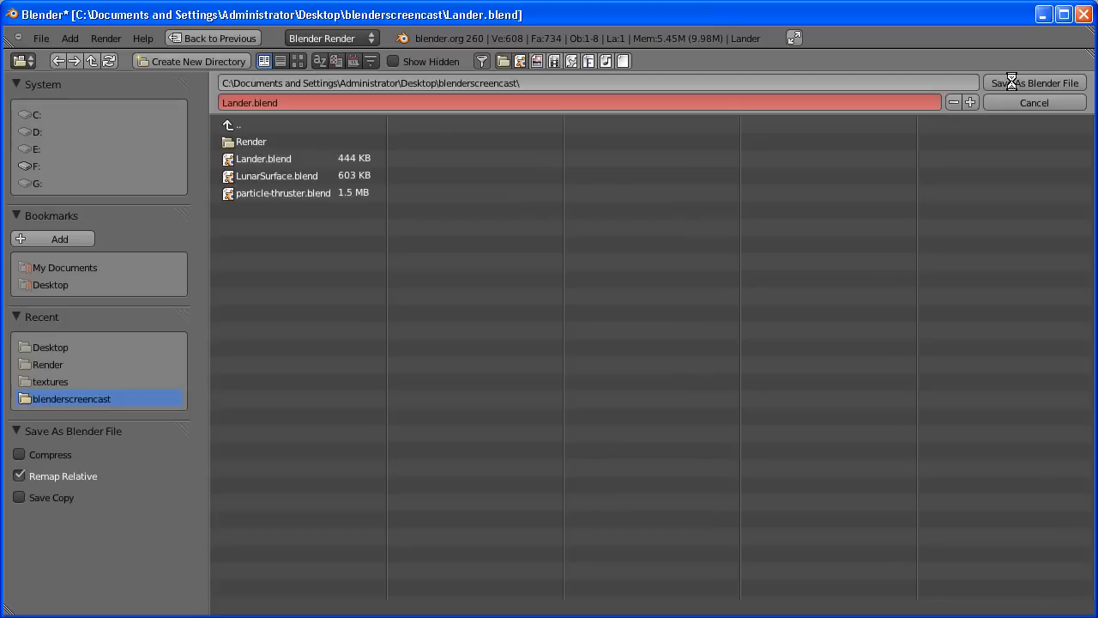